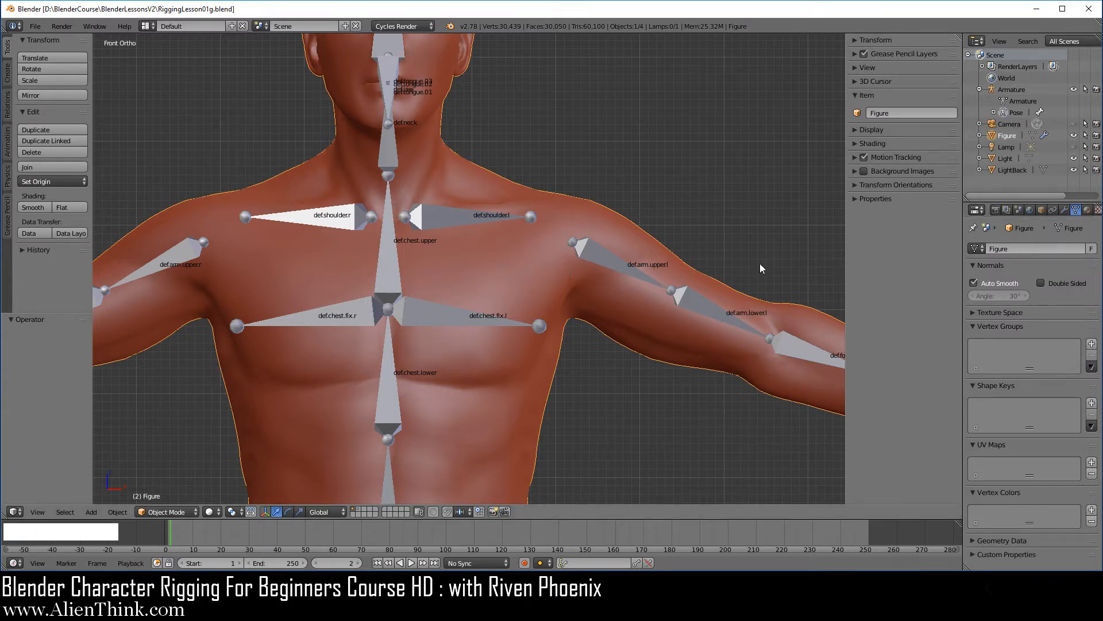
Select the armature and put it in Pose Mode to work on the left upper arm bone
{"action": "left_click", "coordinate": [1013, 91]}
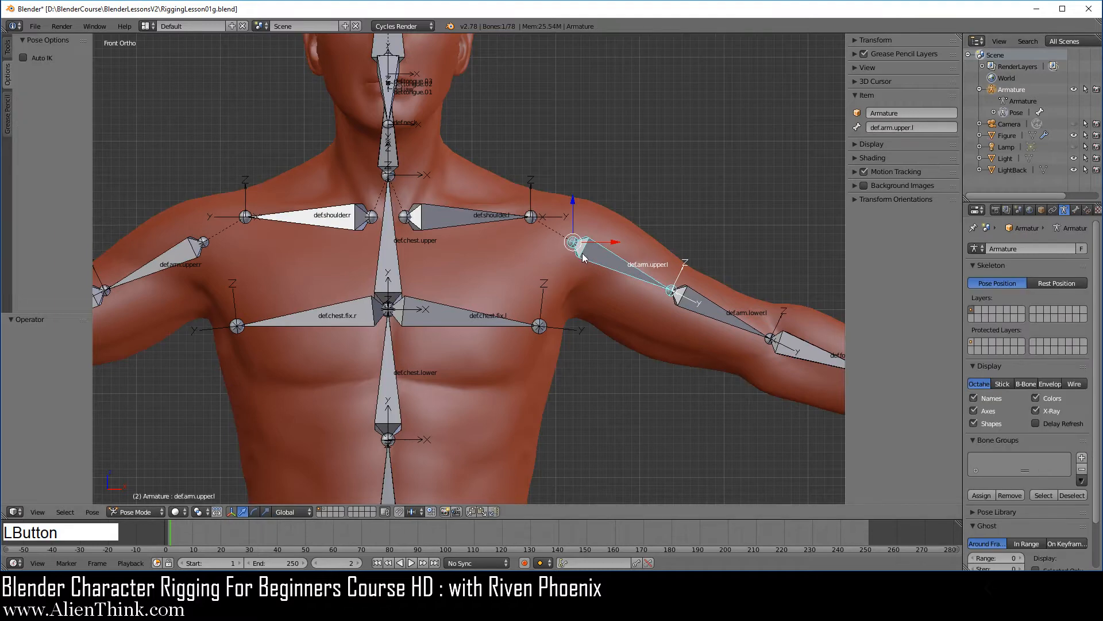
{"action": "left_click", "coordinate": [154, 510]}
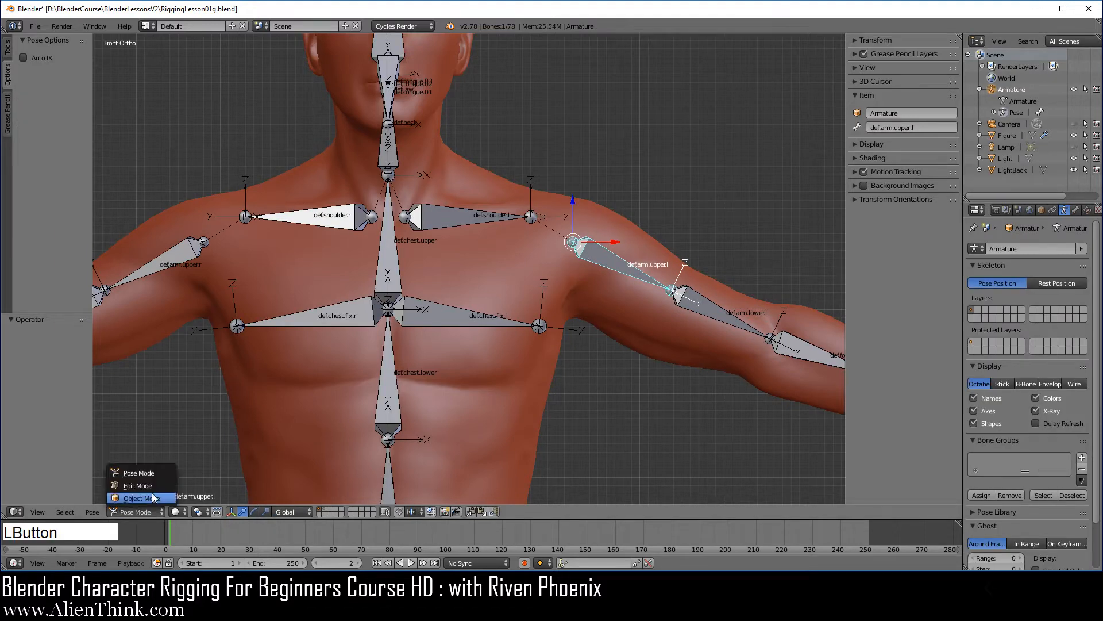
{"action": "left_click", "coordinate": [157, 467]}
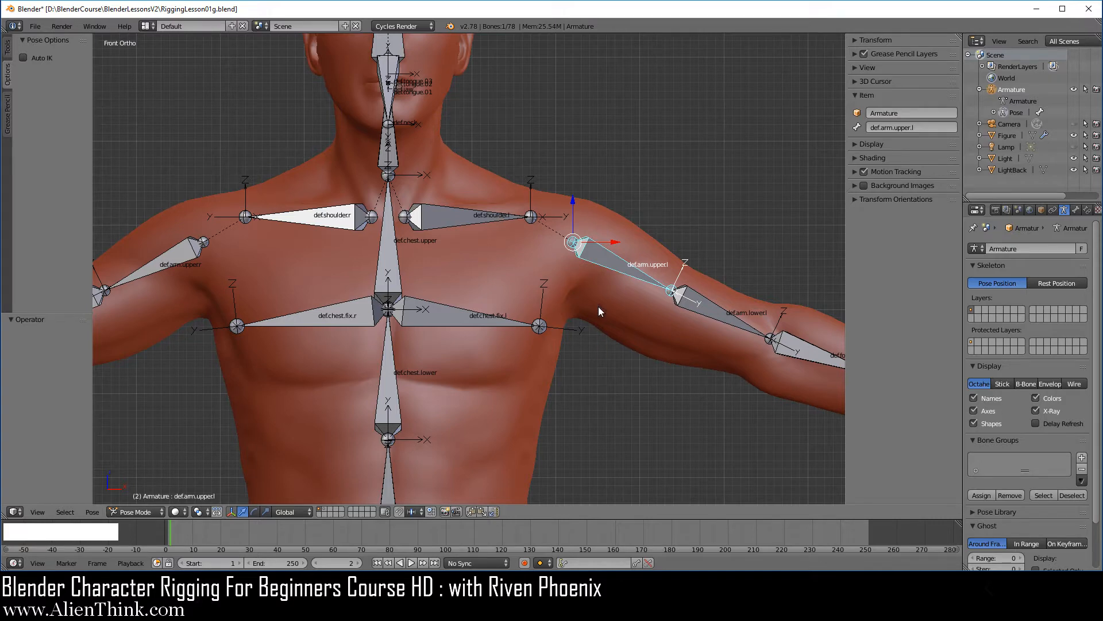
Pose the left upper arm bone: rotate it about -31°, scale it up about 1.3 times and move it about -0.048 along Z
{"action": "key", "text": "r"}
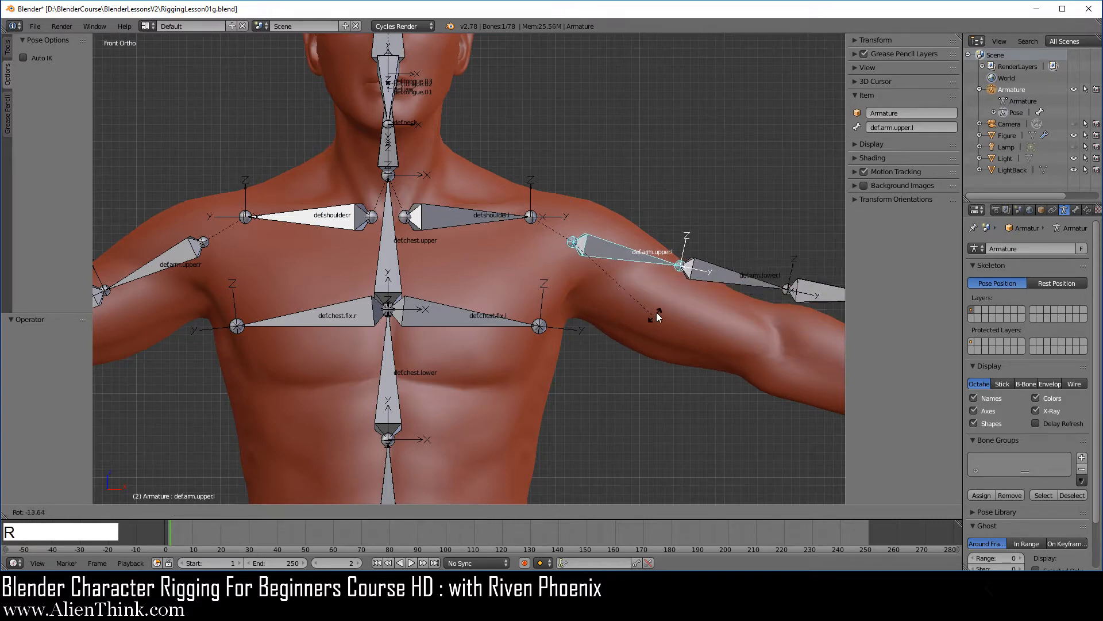
{"action": "left_click", "coordinate": [646, 294]}
{"action": "key", "text": "s"}
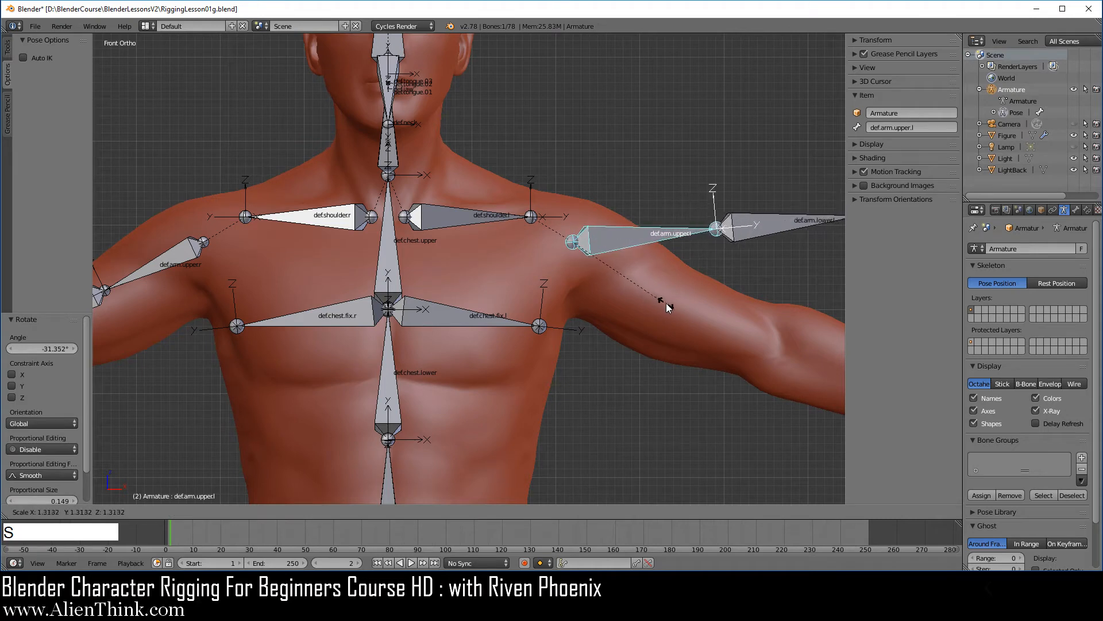
{"action": "left_click", "coordinate": [667, 303]}
{"action": "key", "text": "g"}
{"action": "left_click", "coordinate": [636, 320]}
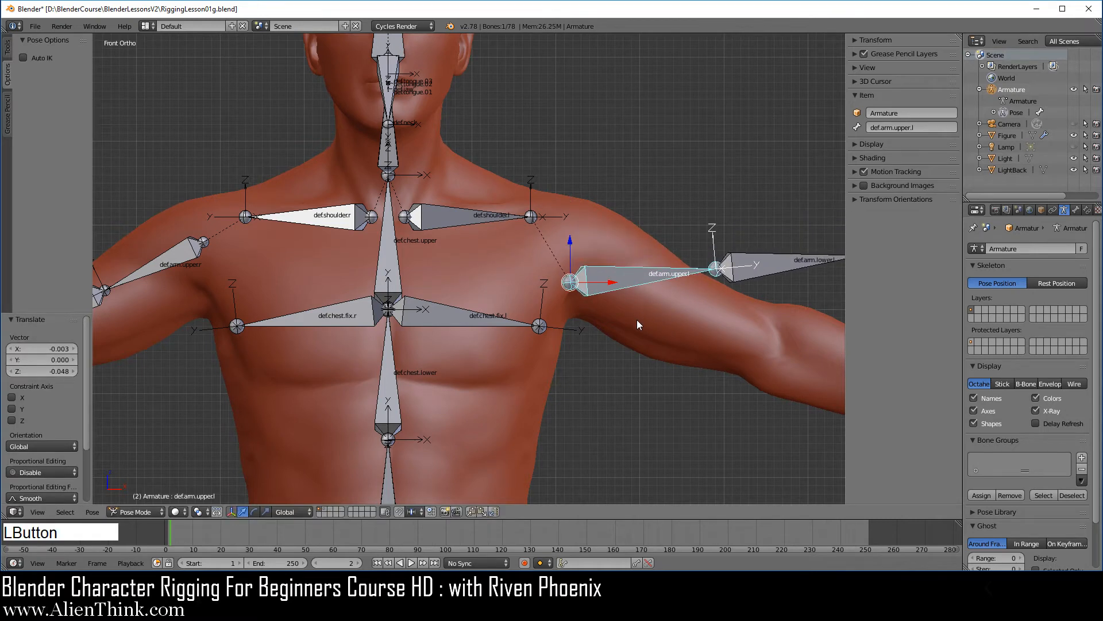
Examine the unposed bones in Edit Mode, deselect everything and return to Pose Mode
{"action": "left_click", "coordinate": [151, 510]}
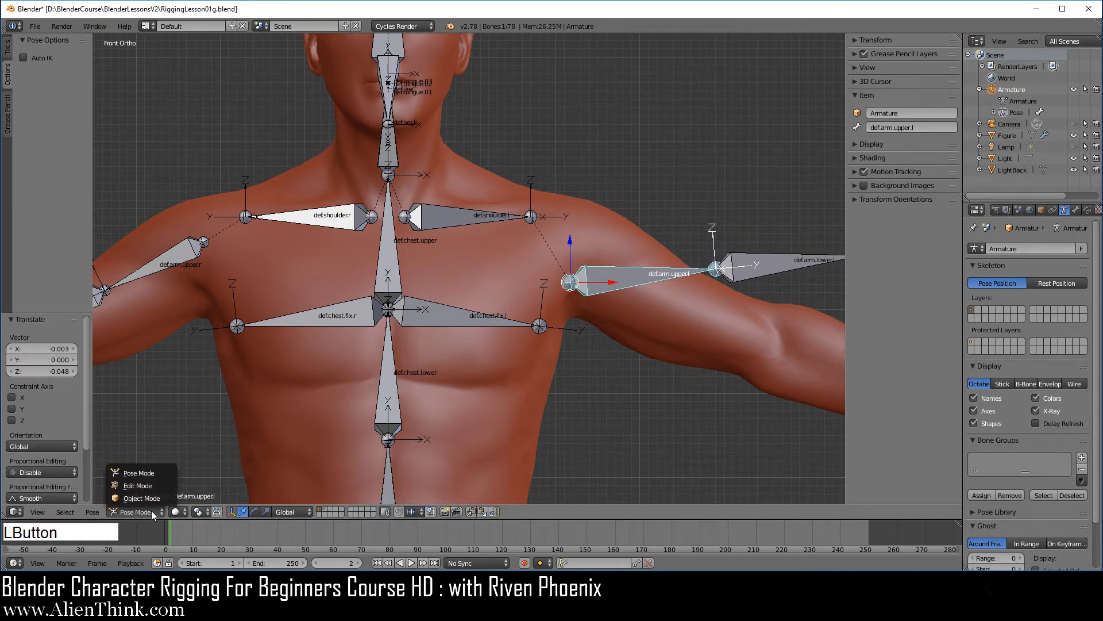
{"action": "left_click", "coordinate": [153, 485]}
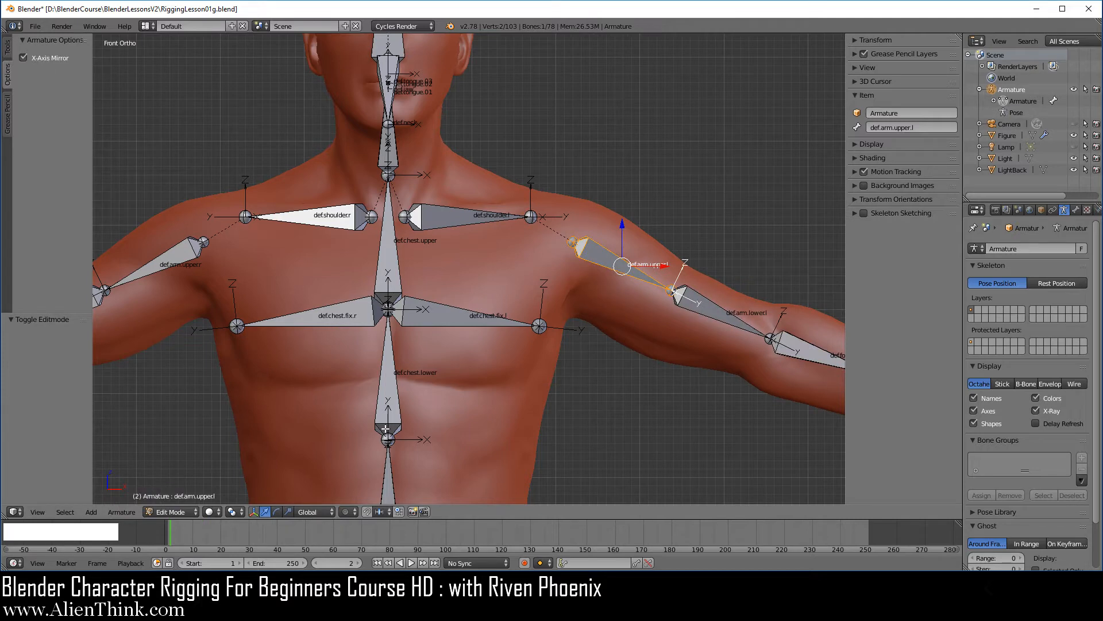
{"action": "scroll", "coordinate": [550, 387], "scroll_direction": "down", "scroll_amount": 4}
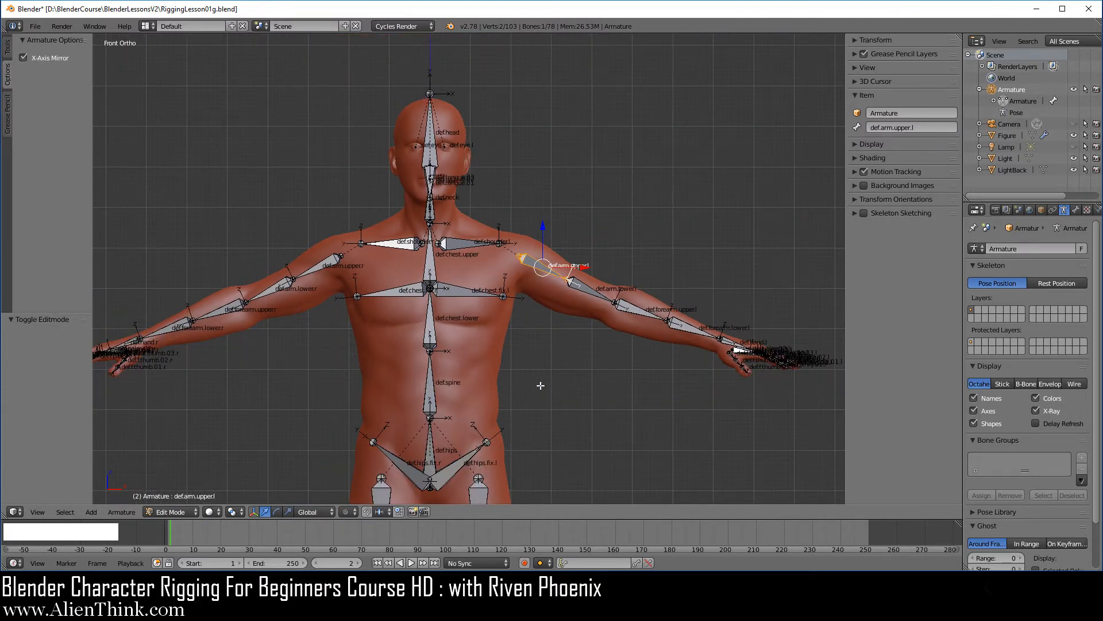
{"action": "scroll", "coordinate": [647, 349], "scroll_direction": "up", "scroll_amount": 3}
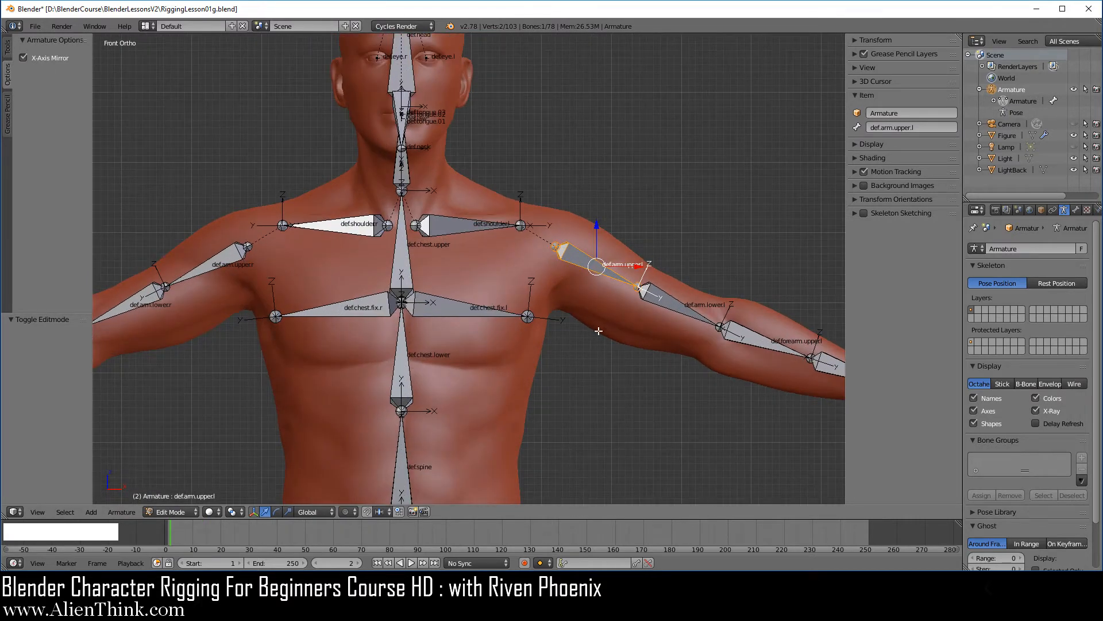
{"action": "key", "text": "a"}
{"action": "left_click", "coordinate": [172, 512]}
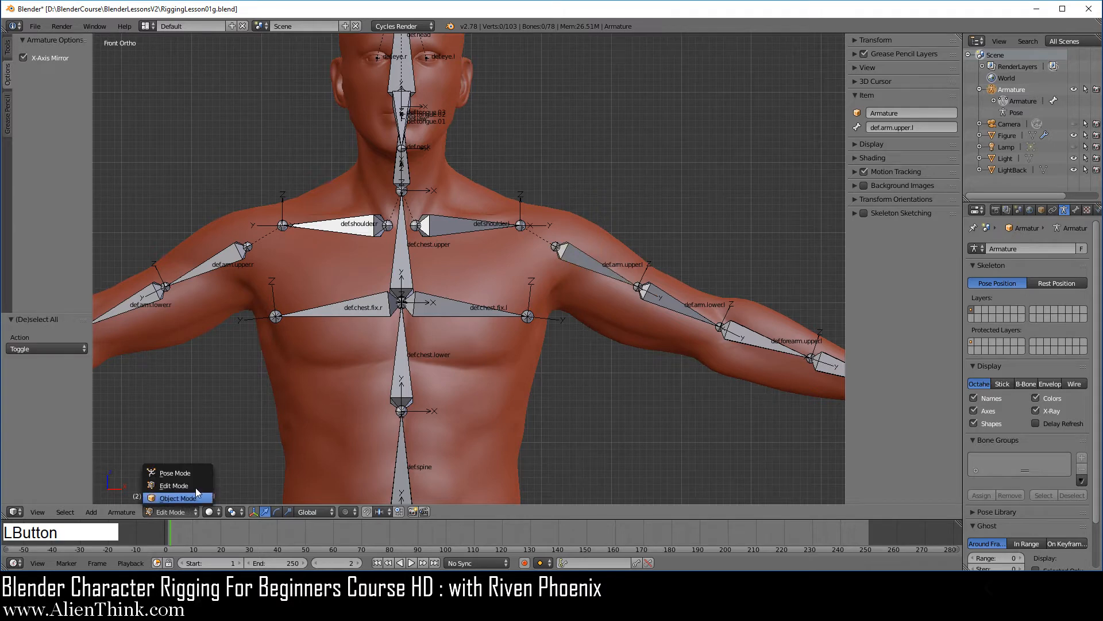
{"action": "left_click", "coordinate": [174, 472]}
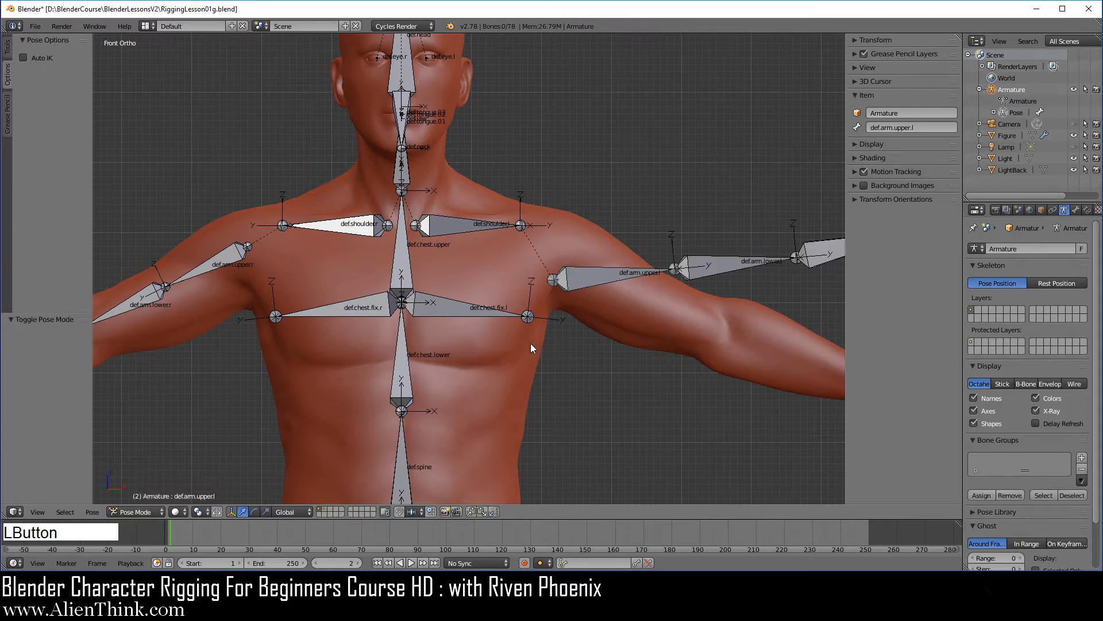
Clear the pose rotation, location and scale of the left upper arm bone
{"action": "right_click", "coordinate": [591, 278]}
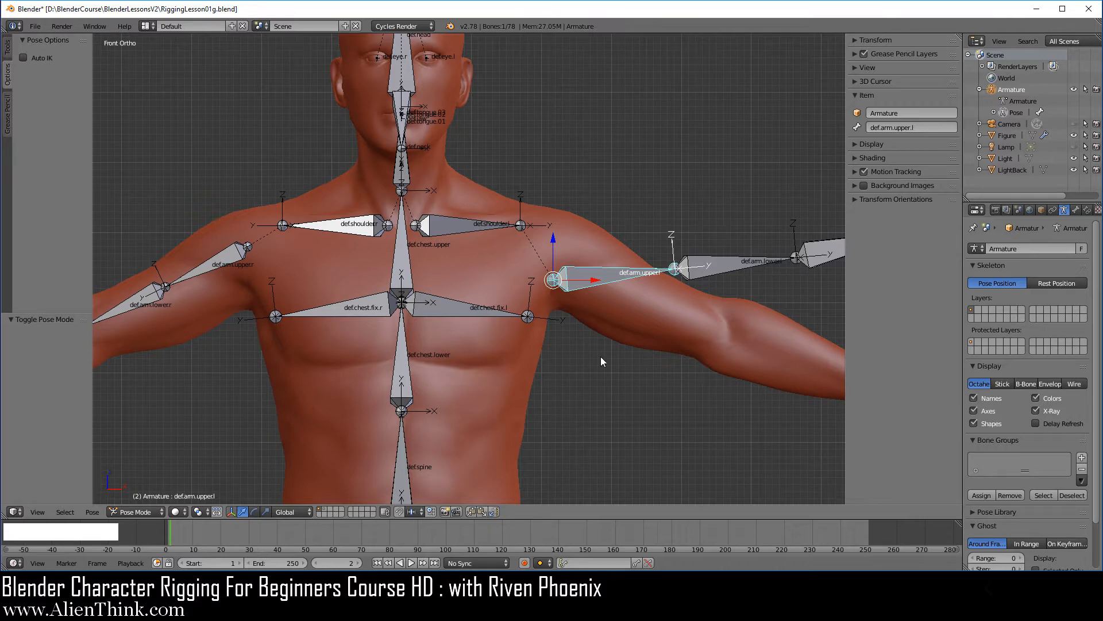
{"action": "key", "text": "alt+r"}
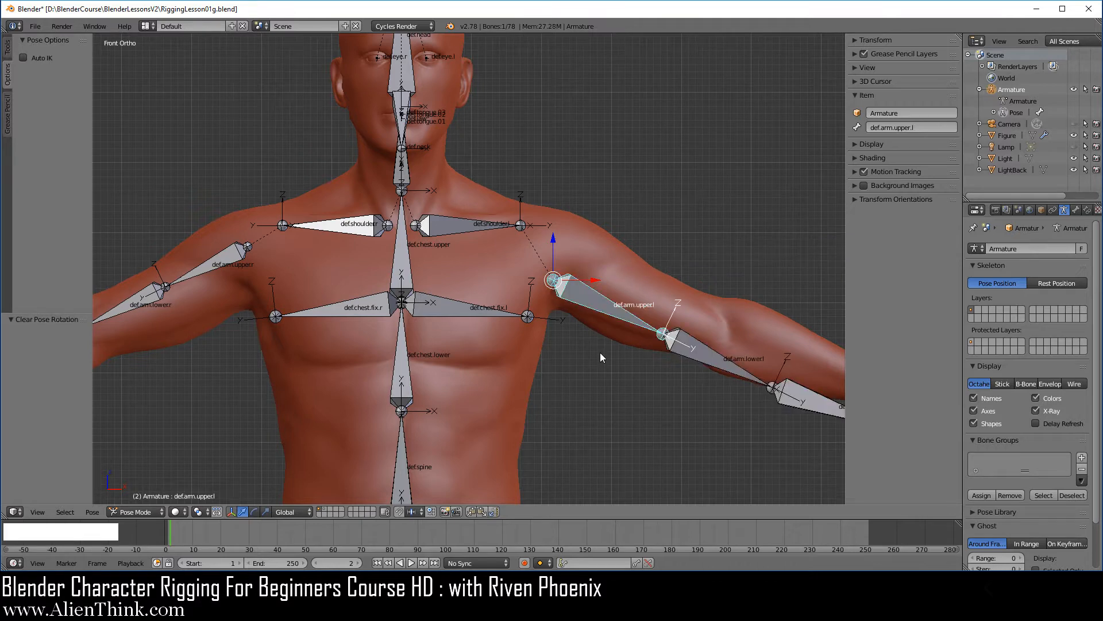
{"action": "key", "text": "alt+g"}
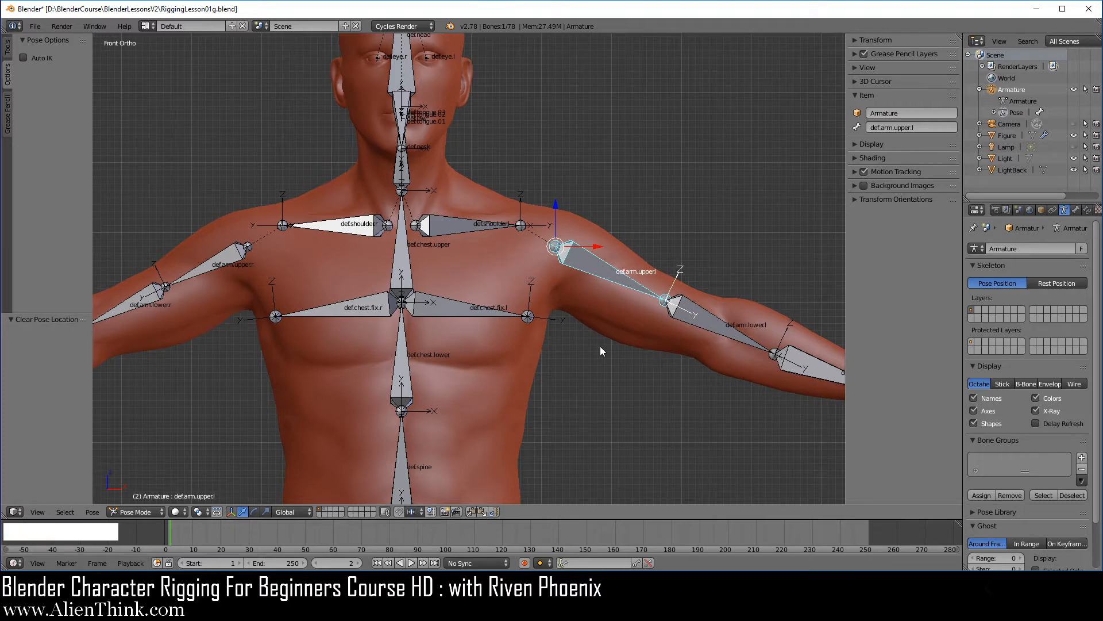
{"action": "key", "text": "alt+s"}
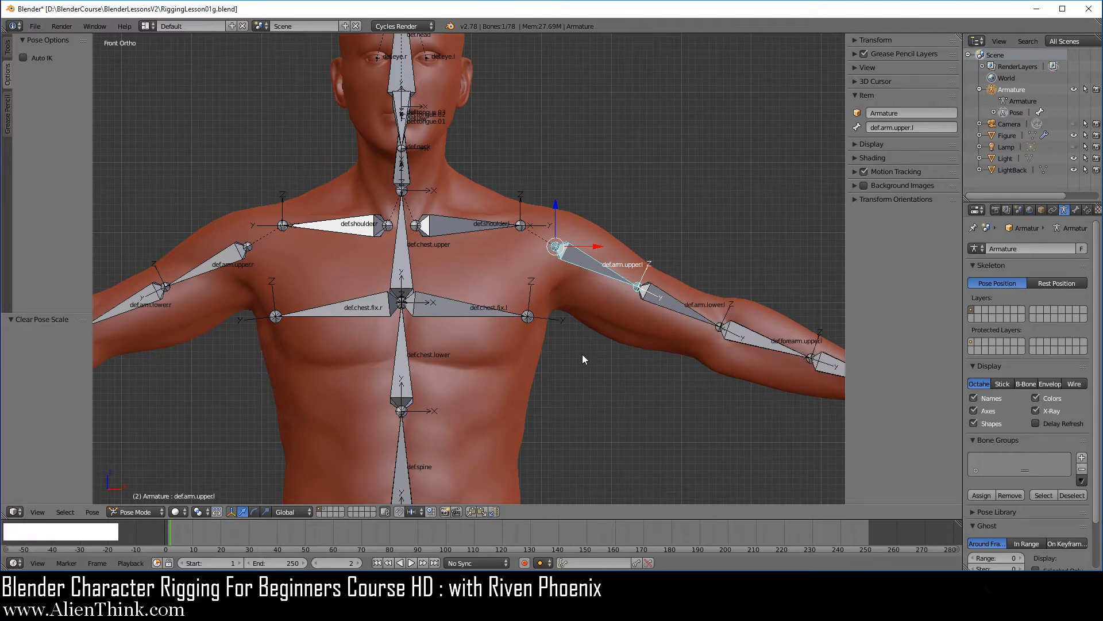
Clear the pose rotation, location and scale of all bones, leaving nothing selected
{"action": "key", "text": "a"}
{"action": "key", "text": "a"}
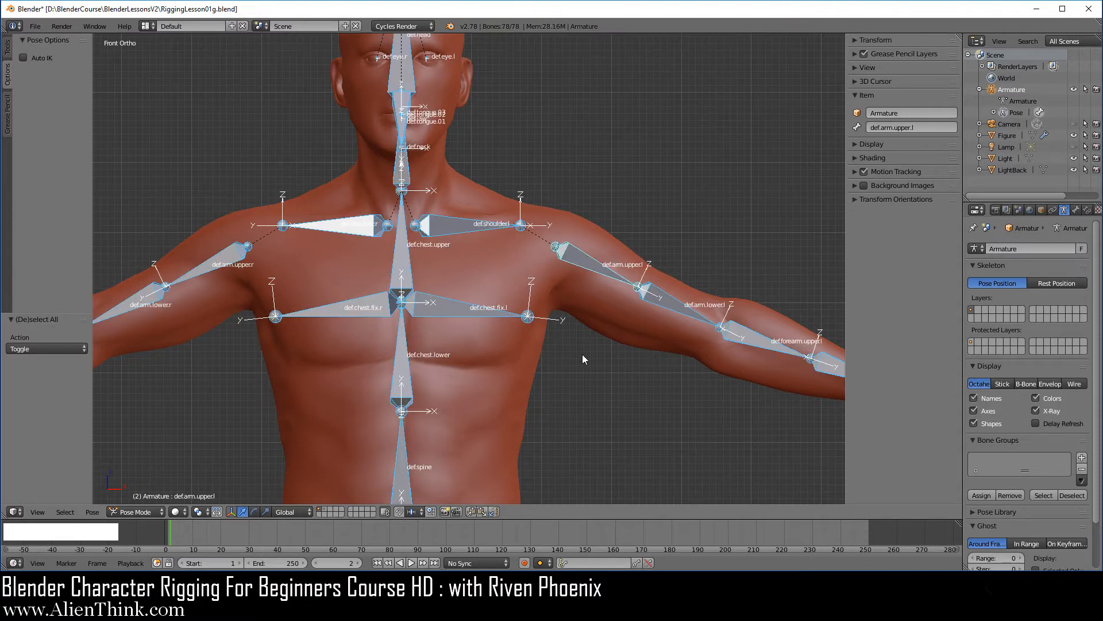
{"action": "key", "text": "alt+r"}
{"action": "key", "text": "alt+g"}
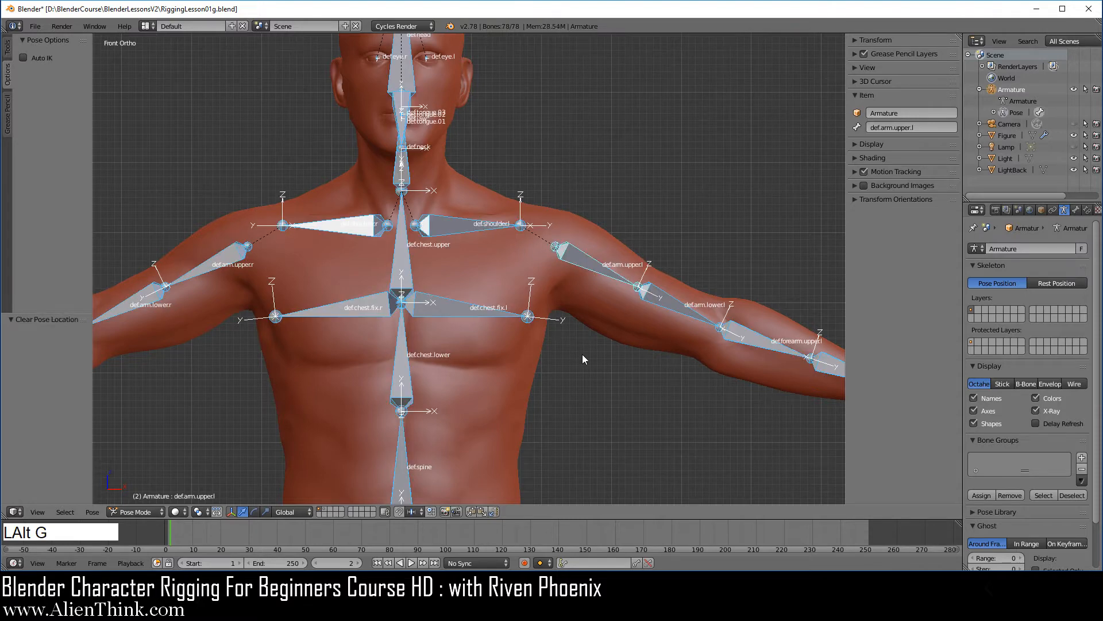
{"action": "key", "text": "alt+s"}
{"action": "key", "text": "a"}
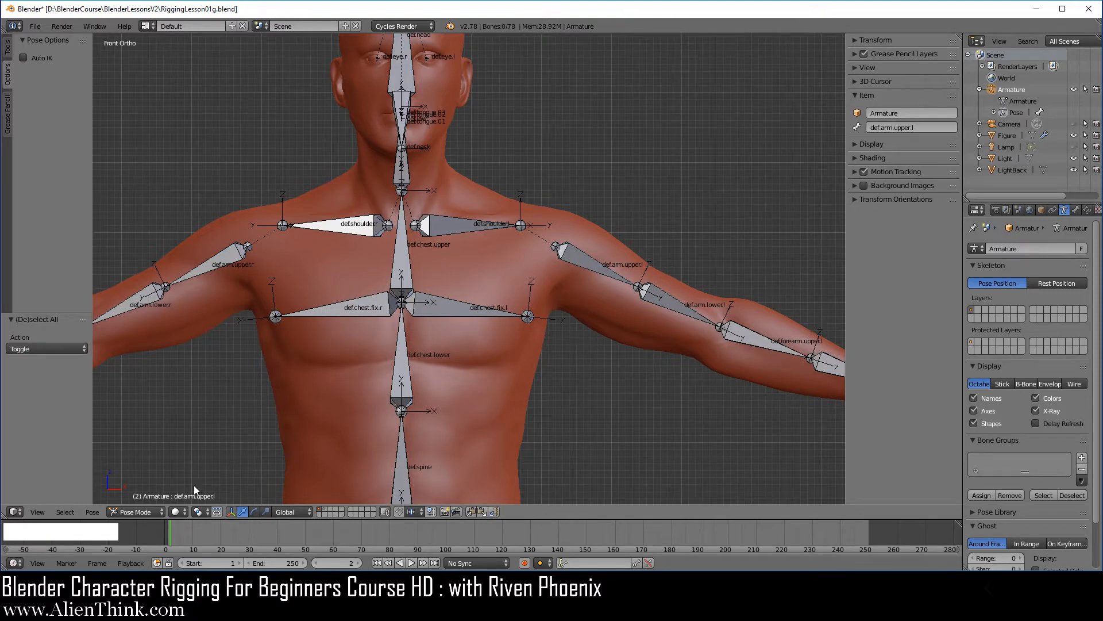
Switch the armature to Edit Mode and examine the left upper arm bone's head and tail transform values
{"action": "left_click", "coordinate": [156, 511]}
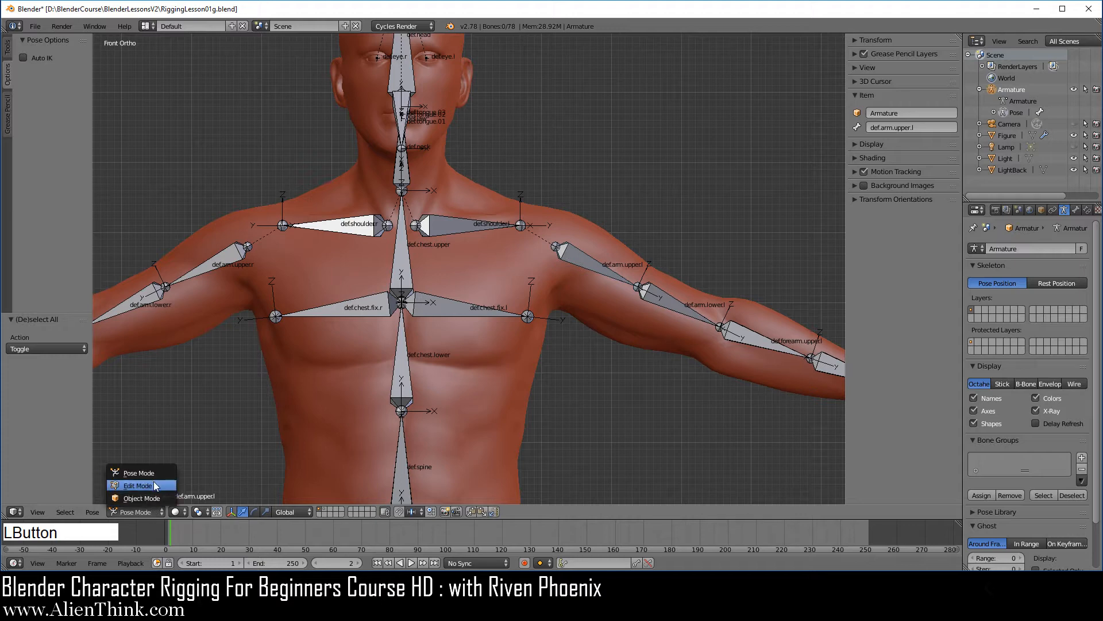
{"action": "left_click", "coordinate": [153, 484]}
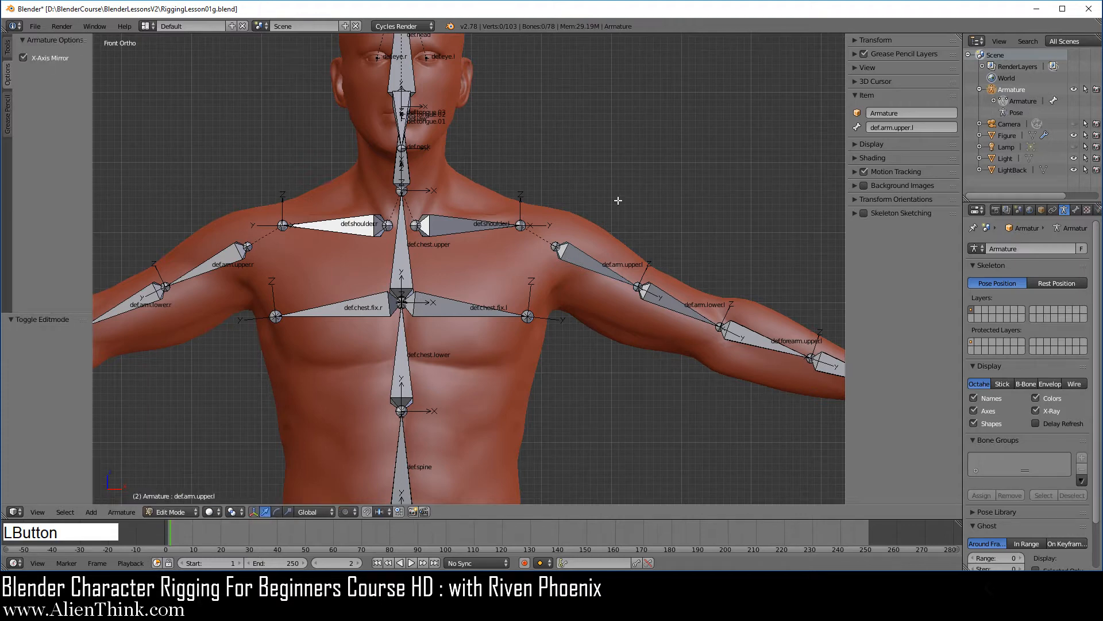
{"action": "scroll", "coordinate": [551, 334], "scroll_direction": "down", "scroll_amount": 3}
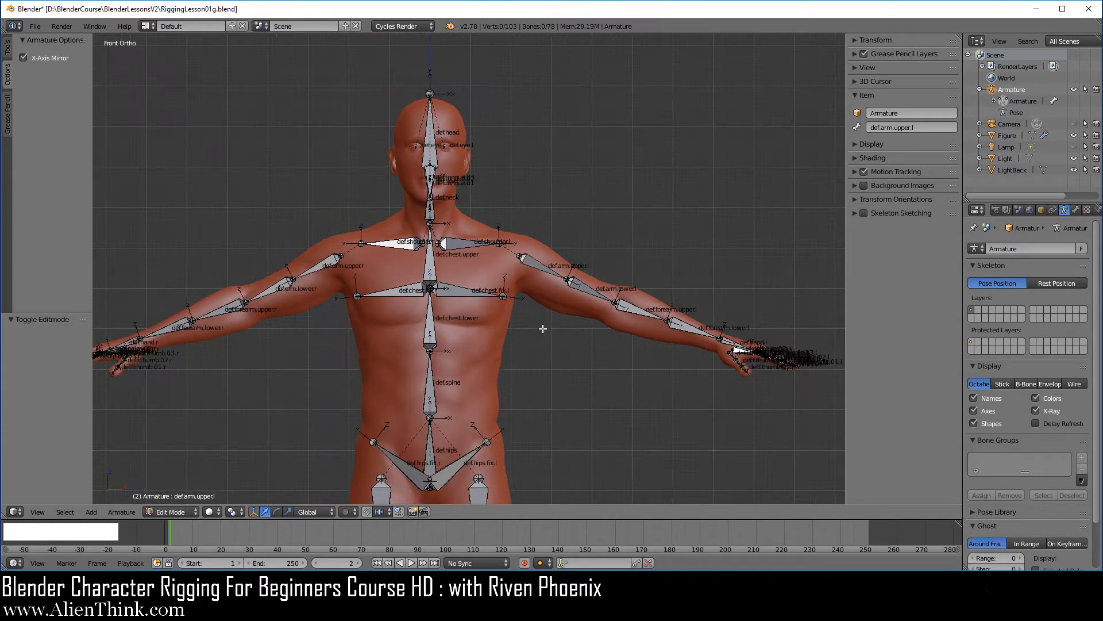
{"action": "scroll", "coordinate": [543, 328], "scroll_direction": "up", "scroll_amount": 3}
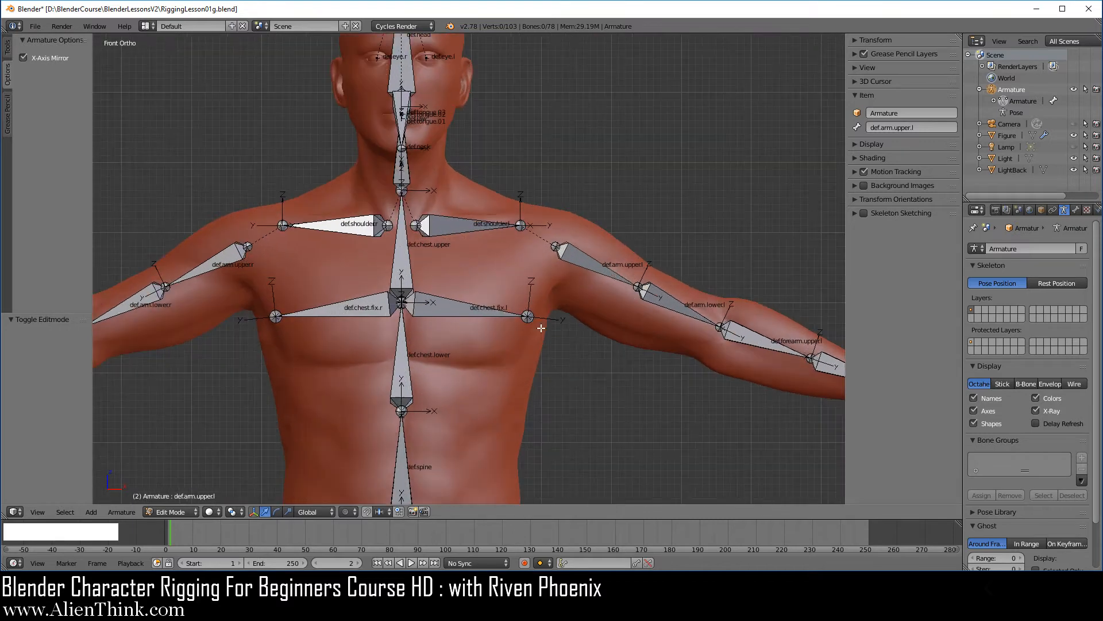
{"action": "right_click", "coordinate": [584, 259]}
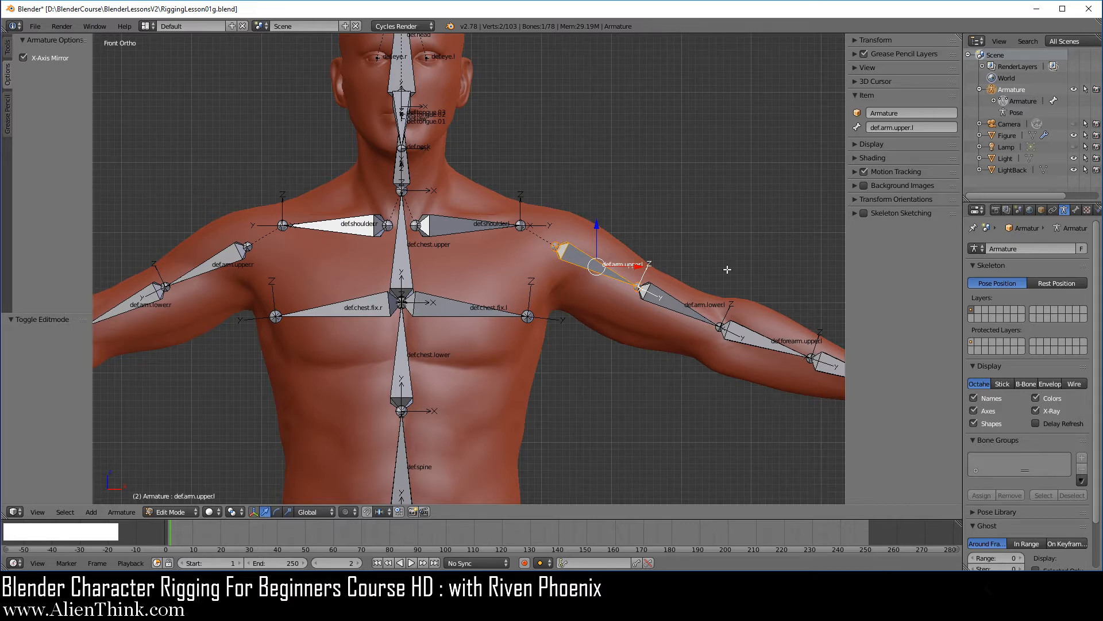
{"action": "left_click", "coordinate": [857, 40]}
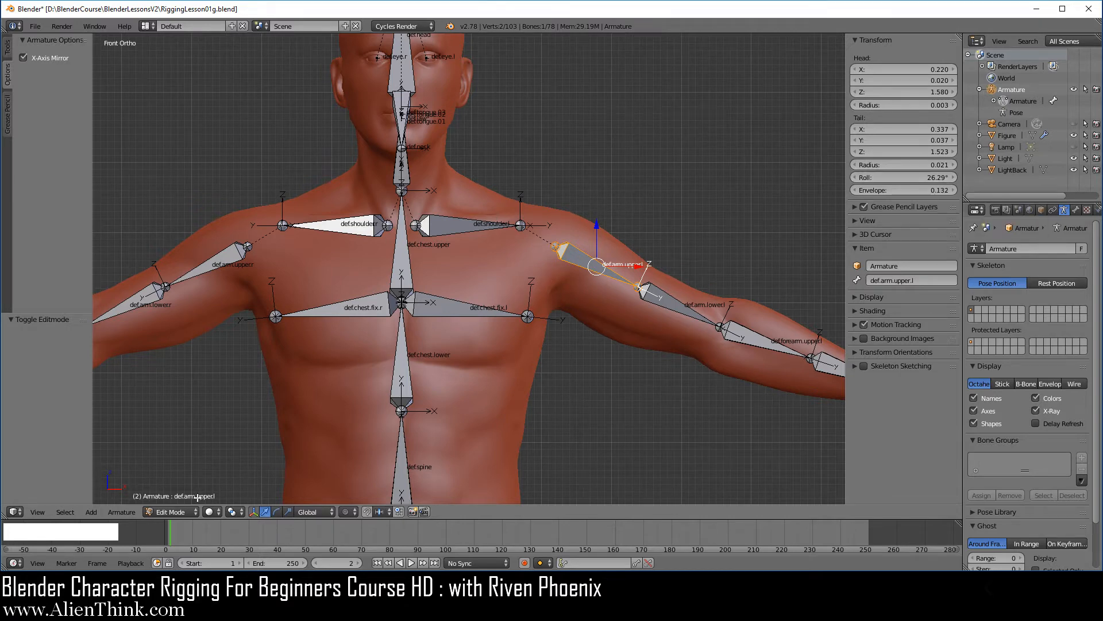
{"action": "middle_click_drag", "start_coordinate": [736, 377], "coordinate": [471, 360], "text": "shift"}
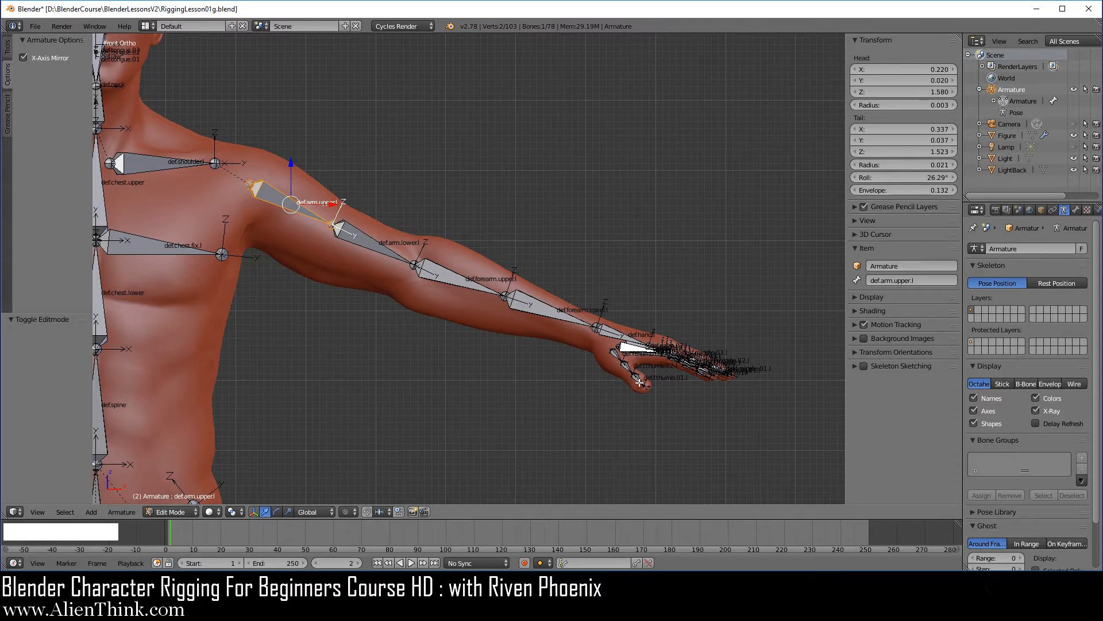
Examine the left upper arm bone's transform values in Pose Mode and return to Edit Mode
{"action": "left_click", "coordinate": [183, 511]}
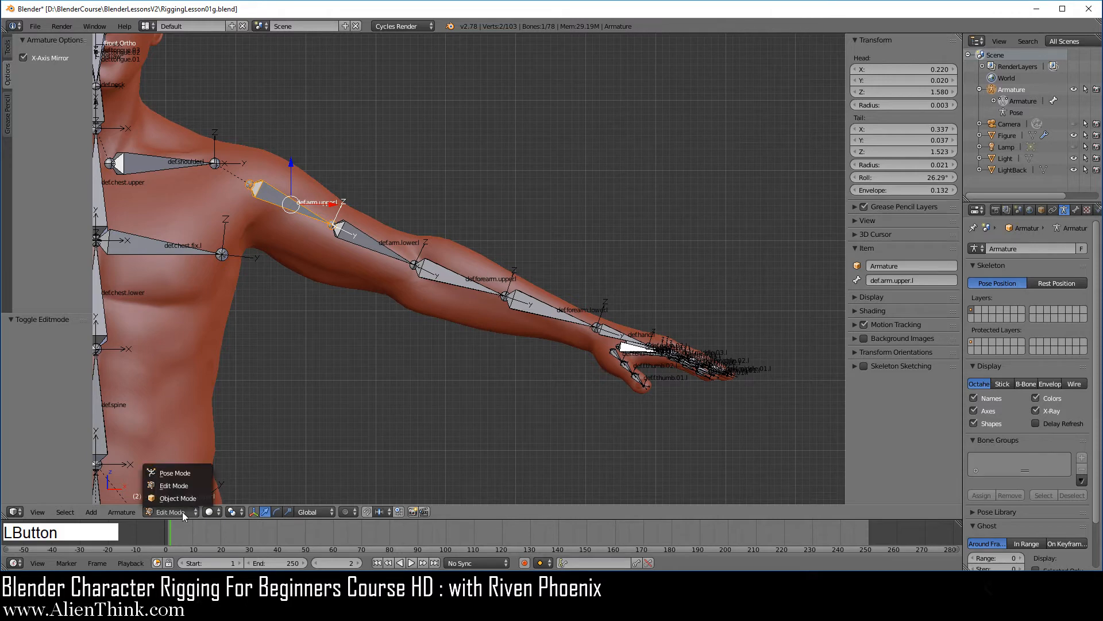
{"action": "left_click", "coordinate": [196, 472]}
{"action": "scroll", "coordinate": [449, 368], "scroll_direction": "down", "scroll_amount": 3}
{"action": "middle_click_drag", "start_coordinate": [356, 312], "coordinate": [491, 309], "text": "shift"}
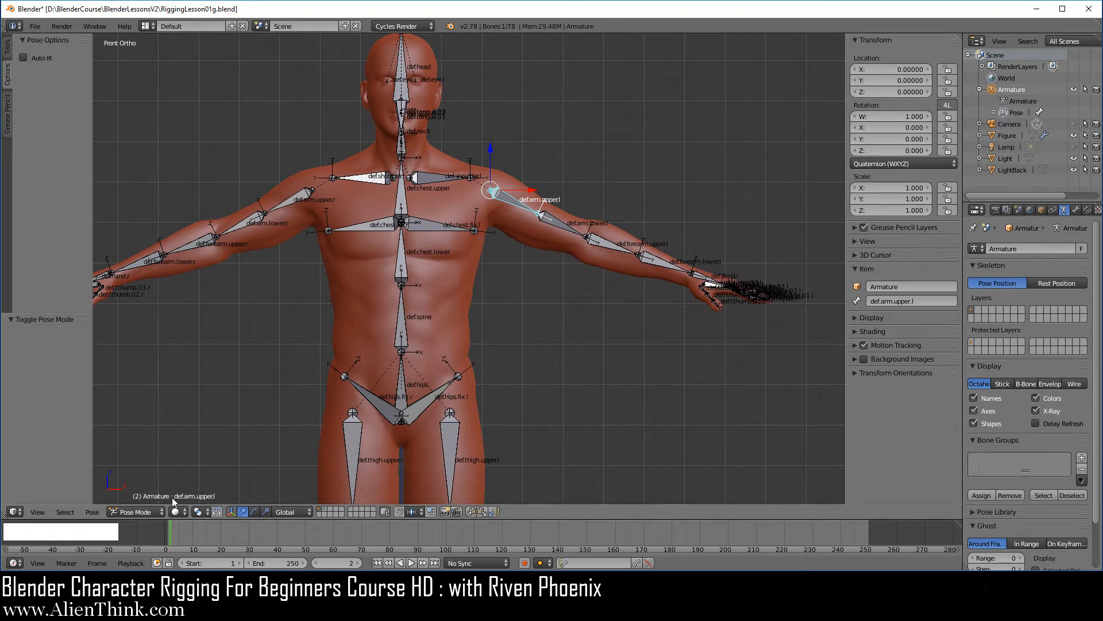
{"action": "left_click", "coordinate": [146, 511]}
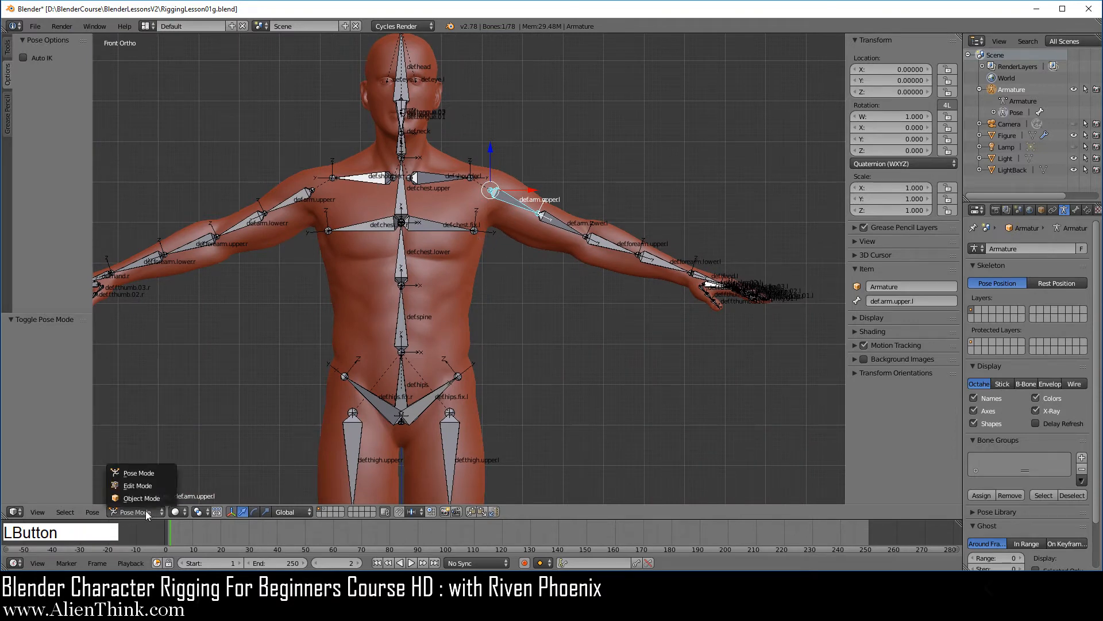
{"action": "left_click", "coordinate": [149, 484]}
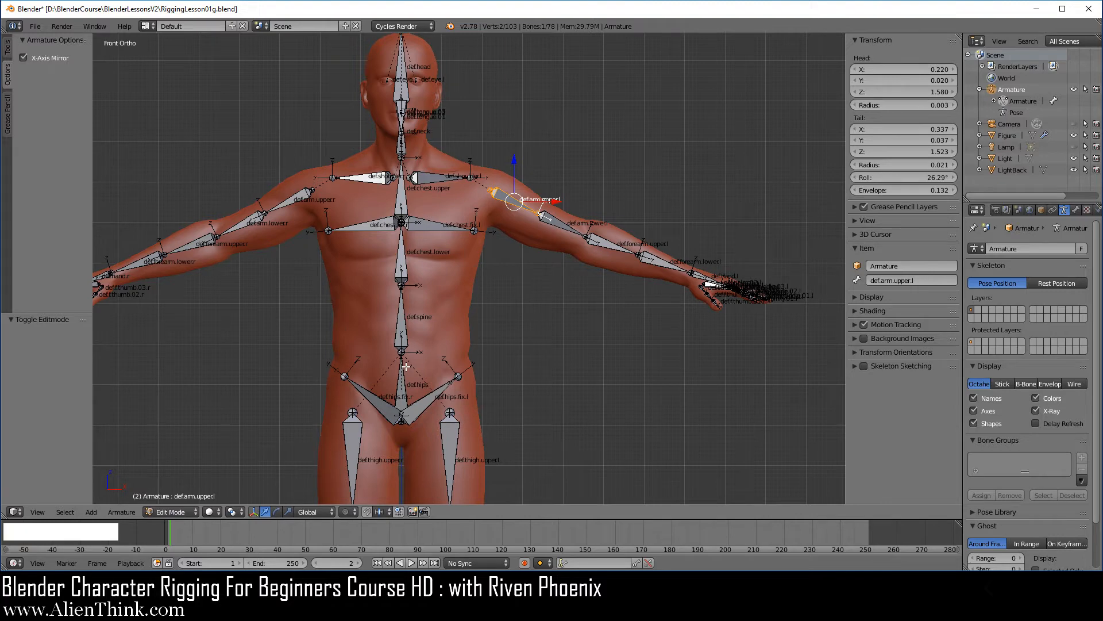
Deselect all bones in Edit Mode and put the armature back in Pose Mode
{"action": "key", "text": "a"}
{"action": "left_click", "coordinate": [170, 511]}
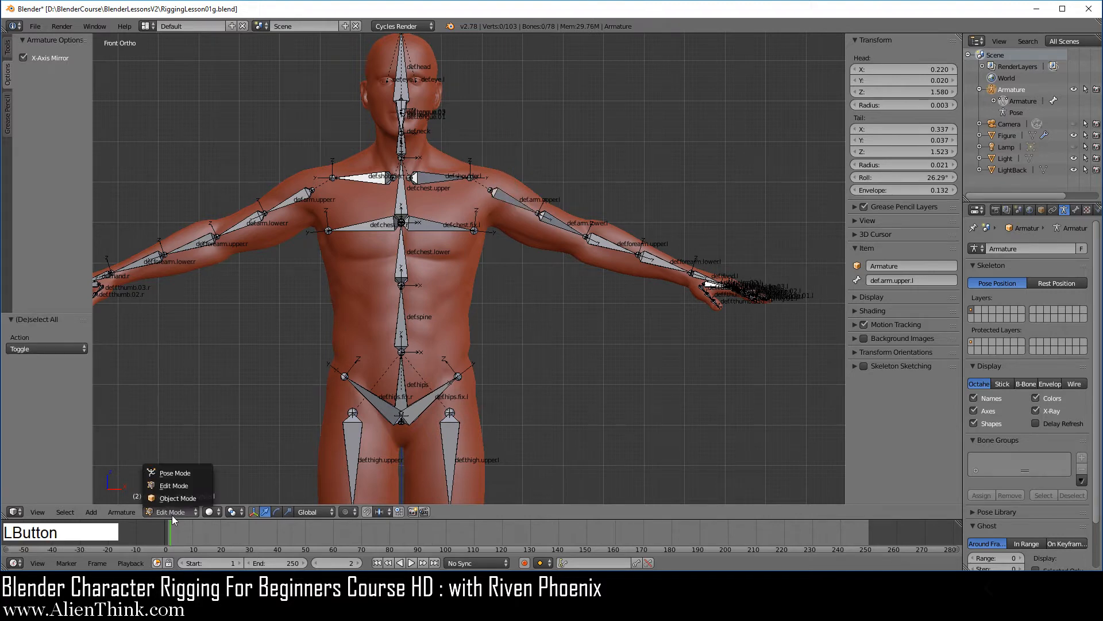
{"action": "left_click", "coordinate": [172, 471]}
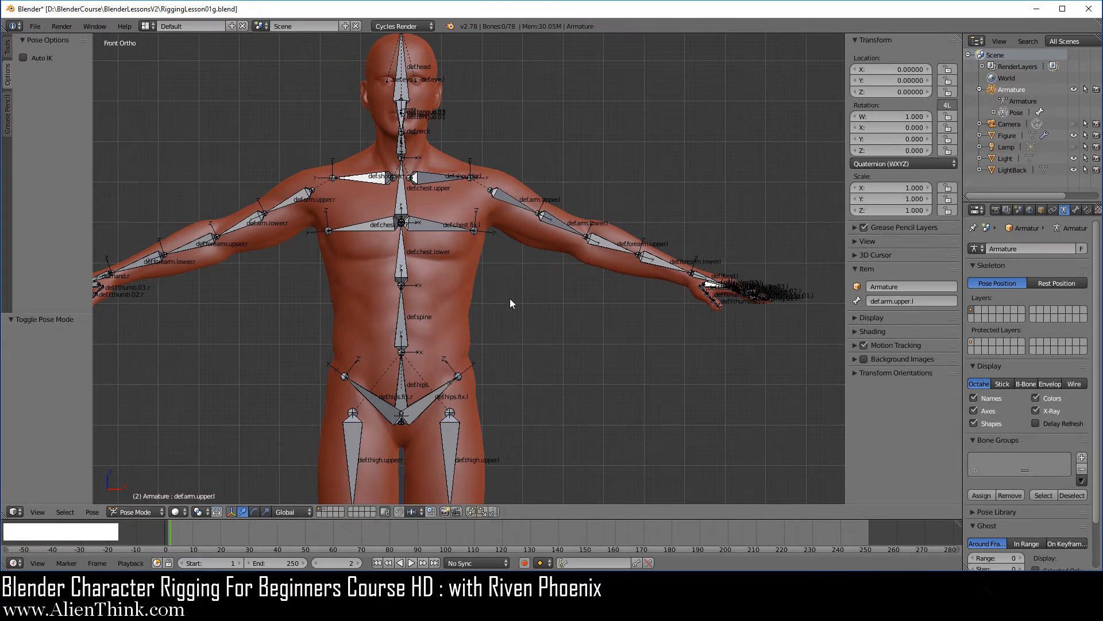
Select the Figure mesh with the head, chest and arms in view
{"action": "scroll", "coordinate": [509, 299], "scroll_direction": "up", "scroll_amount": 2}
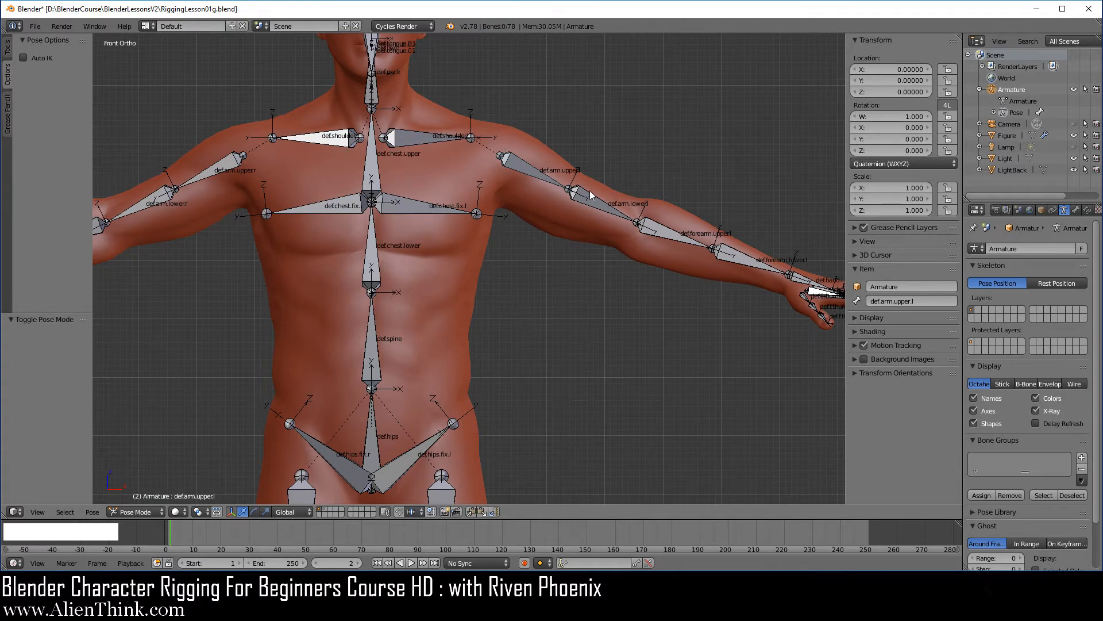
{"action": "middle_click_drag", "start_coordinate": [588, 294], "coordinate": [653, 412], "text": "shift"}
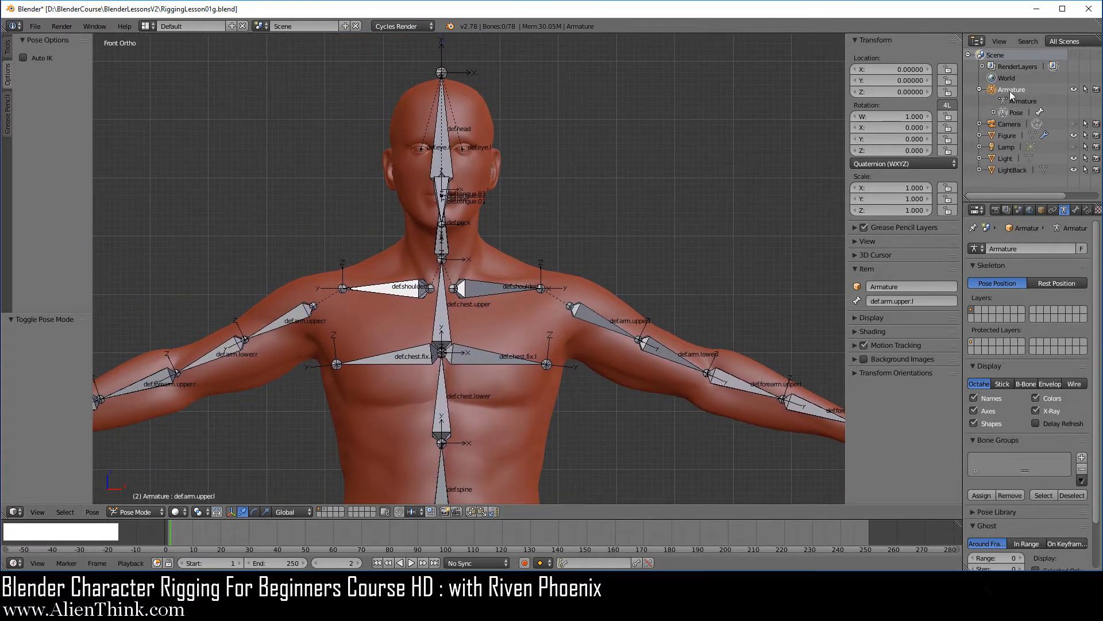
{"action": "left_click", "coordinate": [1008, 136]}
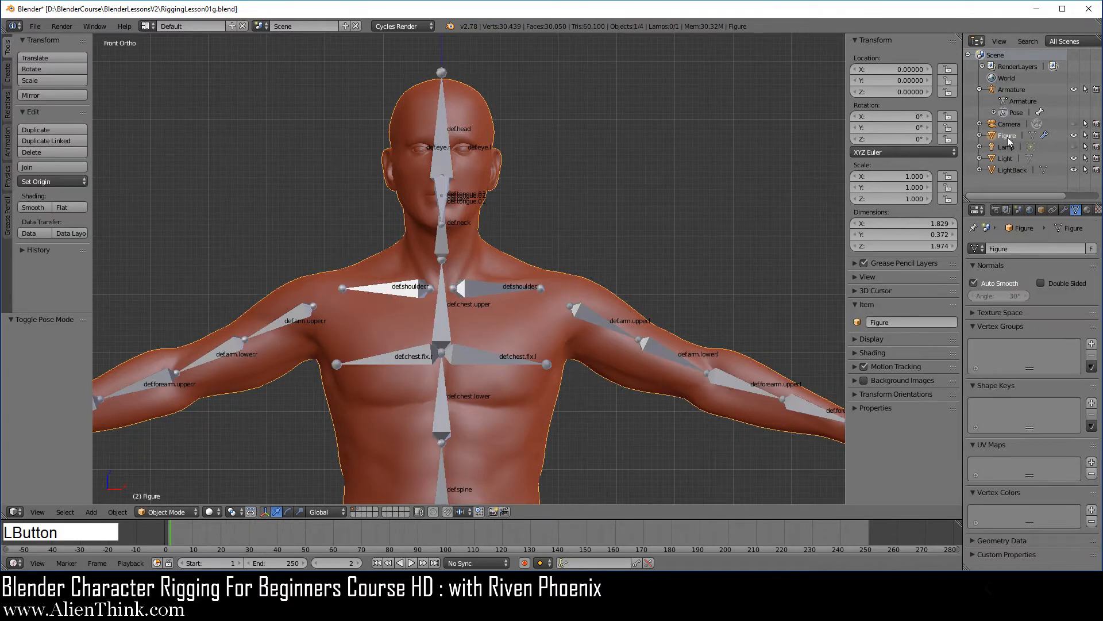
Parent the Figure mesh to the Armature with Armature Deform and move the resulting Armature modifier above the Subdivision Surface modifier
{"action": "left_click", "coordinate": [992, 133]}
{"action": "left_click_drag", "start_coordinate": [991, 133], "coordinate": [1008, 91]}
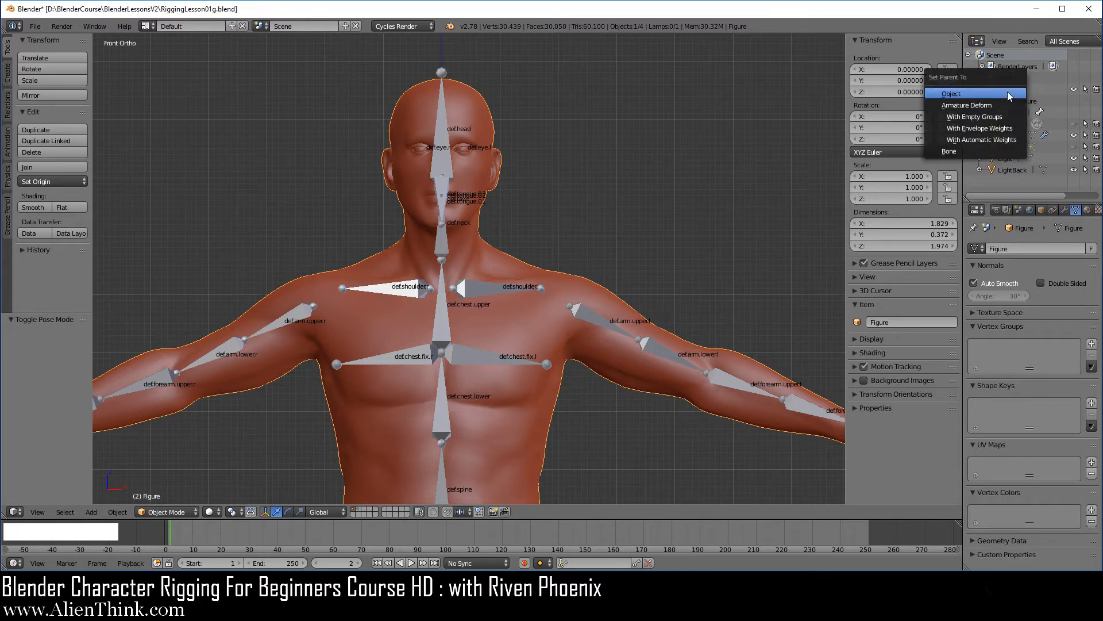
{"action": "left_click", "coordinate": [971, 104]}
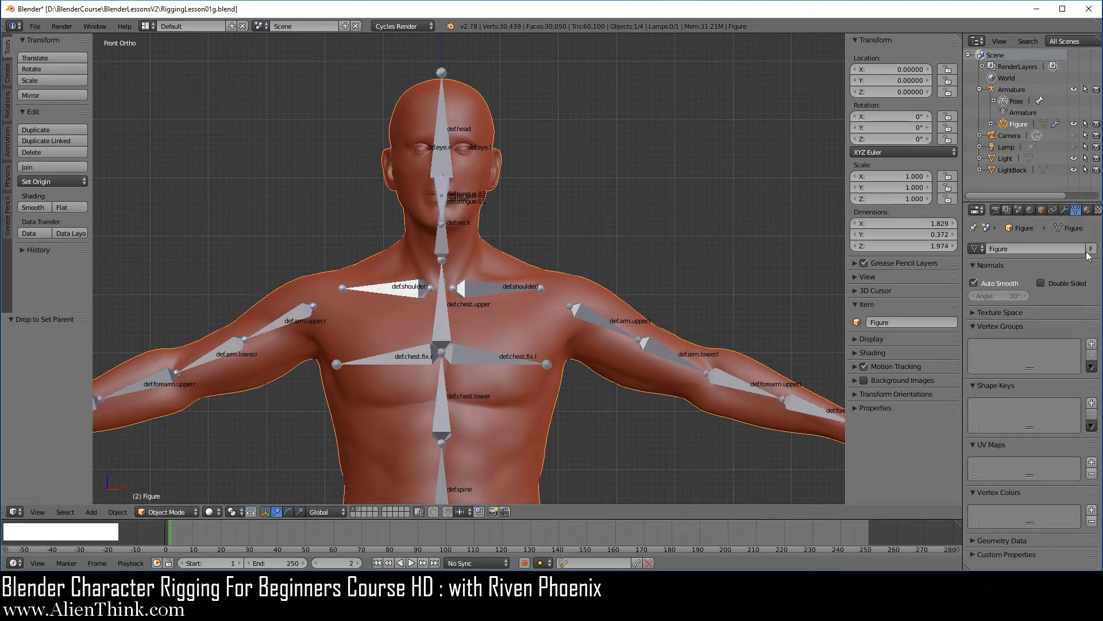
{"action": "left_click", "coordinate": [1064, 209]}
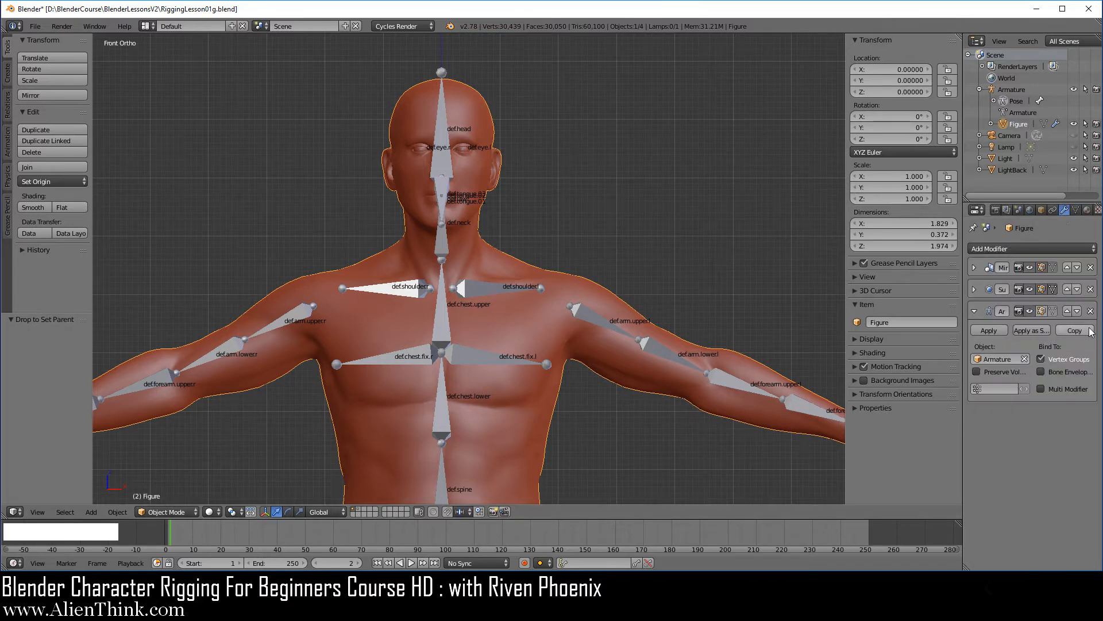
{"action": "left_click", "coordinate": [1067, 311]}
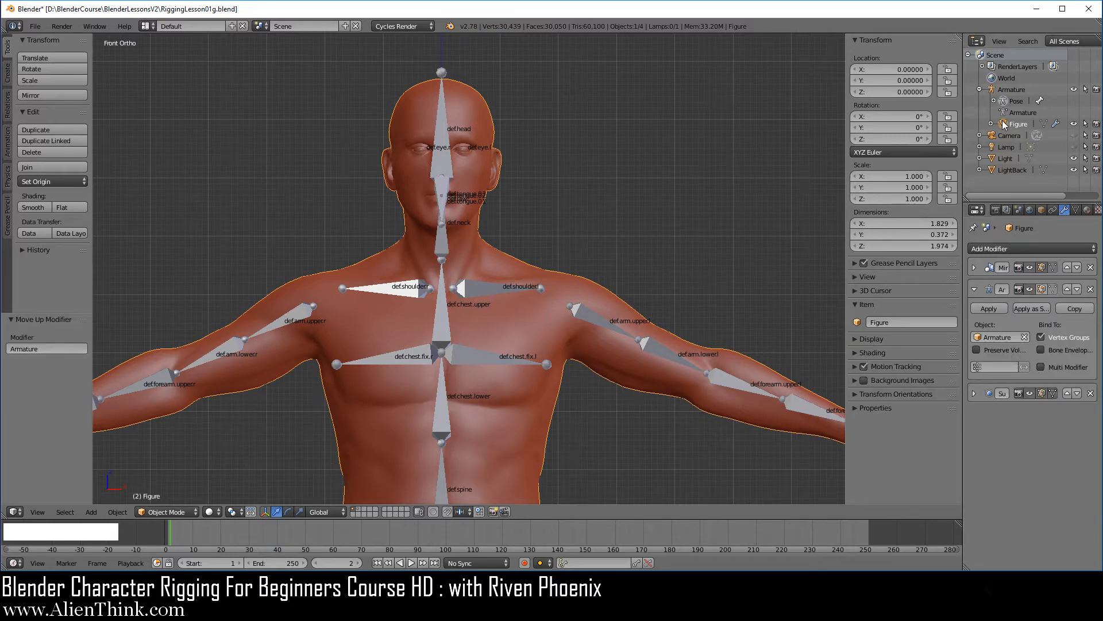
Clear the Figure's parent and add an Armature modifier to it with Armature as the target object
{"action": "left_click_drag", "start_coordinate": [1002, 124], "coordinate": [976, 185]}
{"action": "left_click", "coordinate": [1026, 248]}
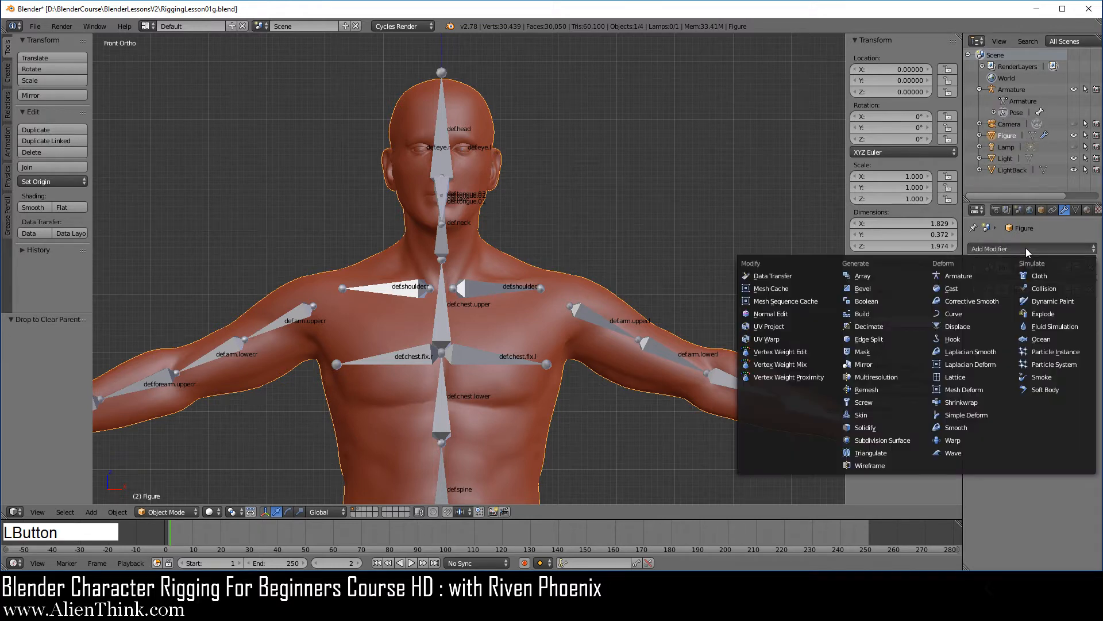
{"action": "left_click", "coordinate": [968, 275]}
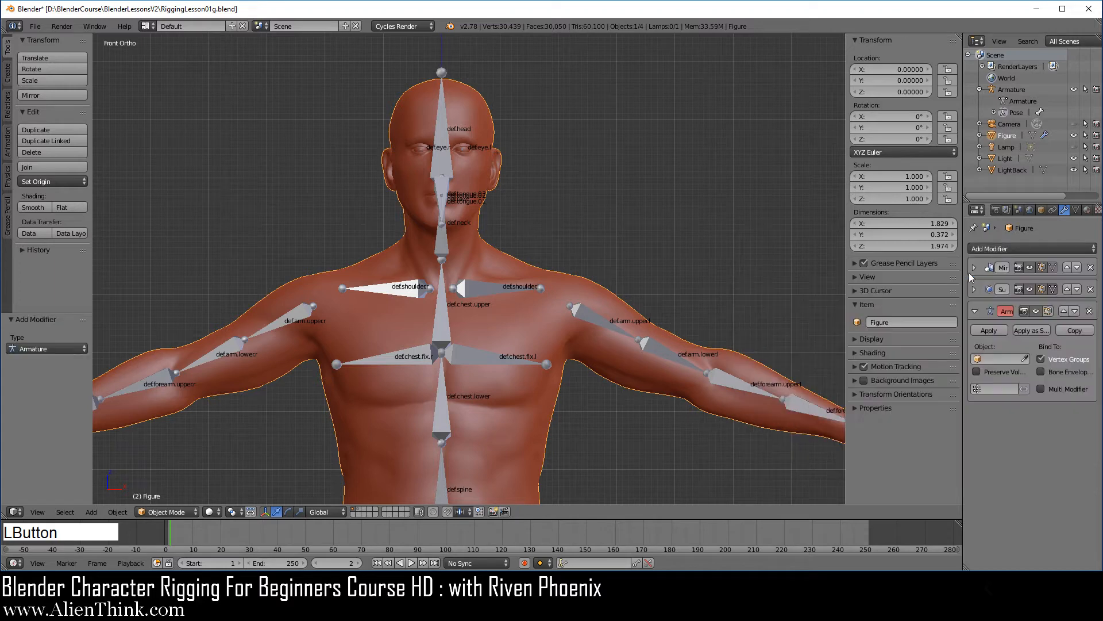
{"action": "left_click", "coordinate": [1001, 357]}
{"action": "left_click", "coordinate": [998, 375]}
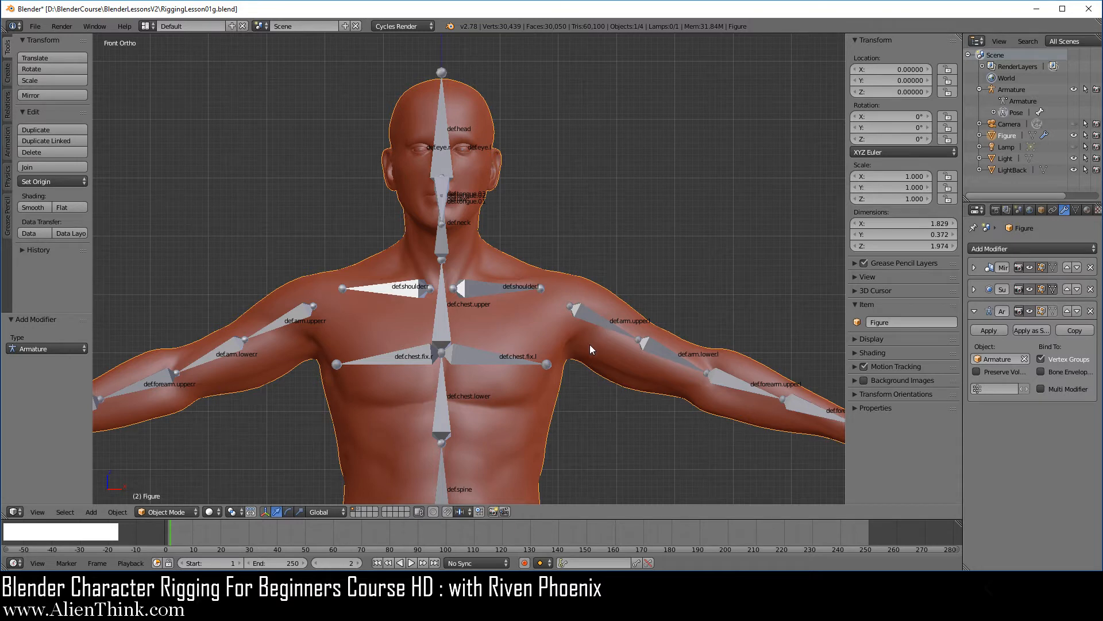
Parent the Figure to the Armature with Armature Deform again and place the Armature modifier between the Mirror and Subdivision Surface modifiers, all collapsed
{"action": "scroll", "coordinate": [616, 363], "scroll_direction": "up", "scroll_amount": 2}
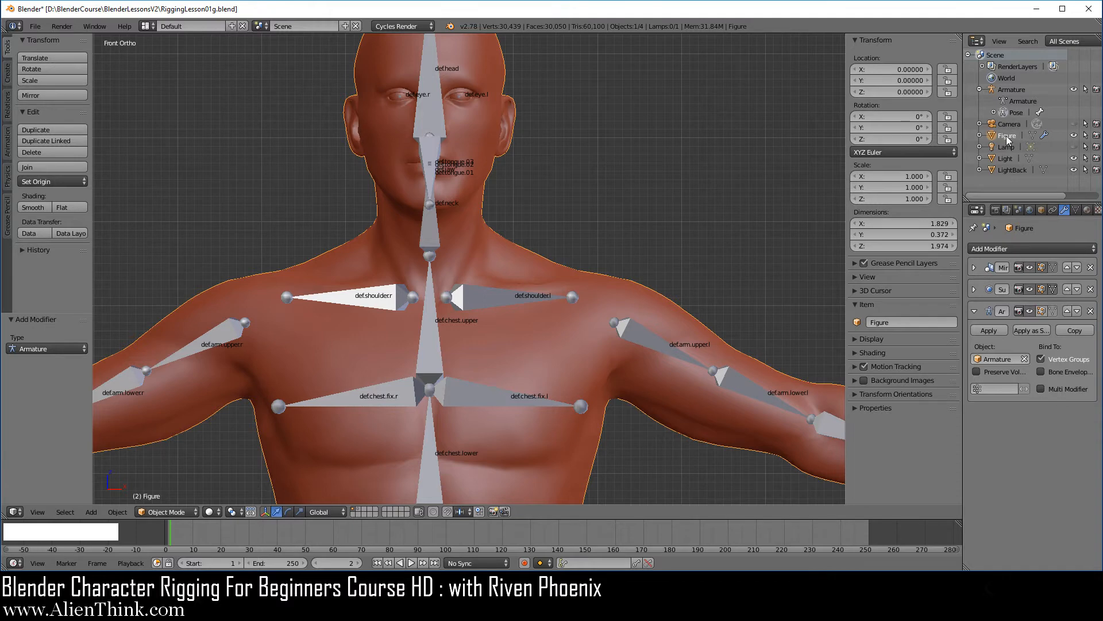
{"action": "left_click", "coordinate": [991, 134]}
{"action": "left_click_drag", "start_coordinate": [999, 135], "coordinate": [1019, 90]}
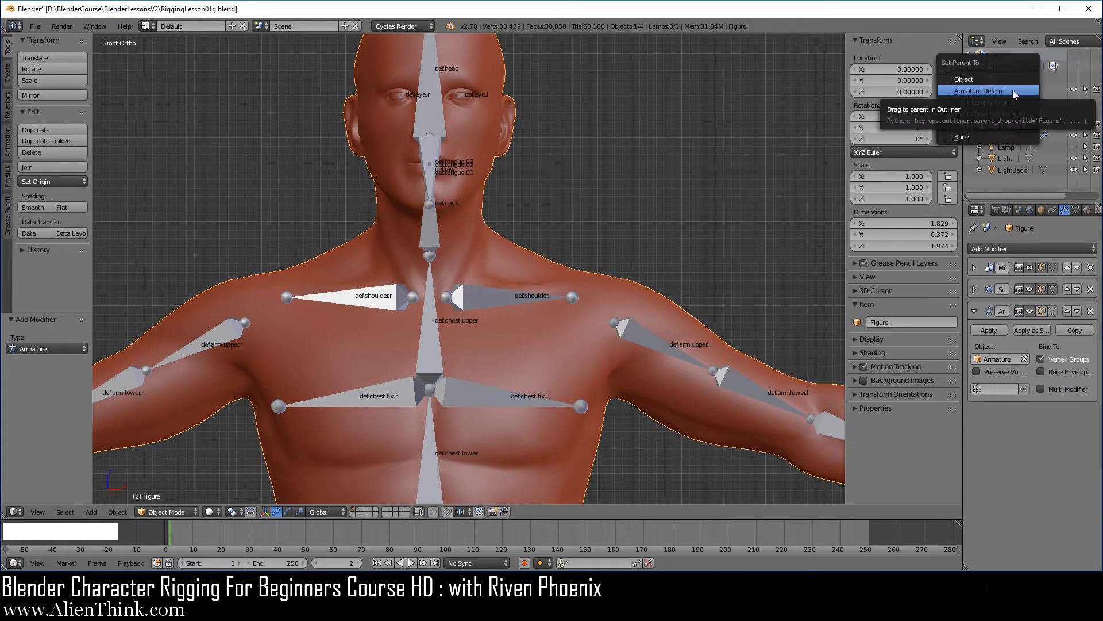
{"action": "left_click", "coordinate": [1012, 90]}
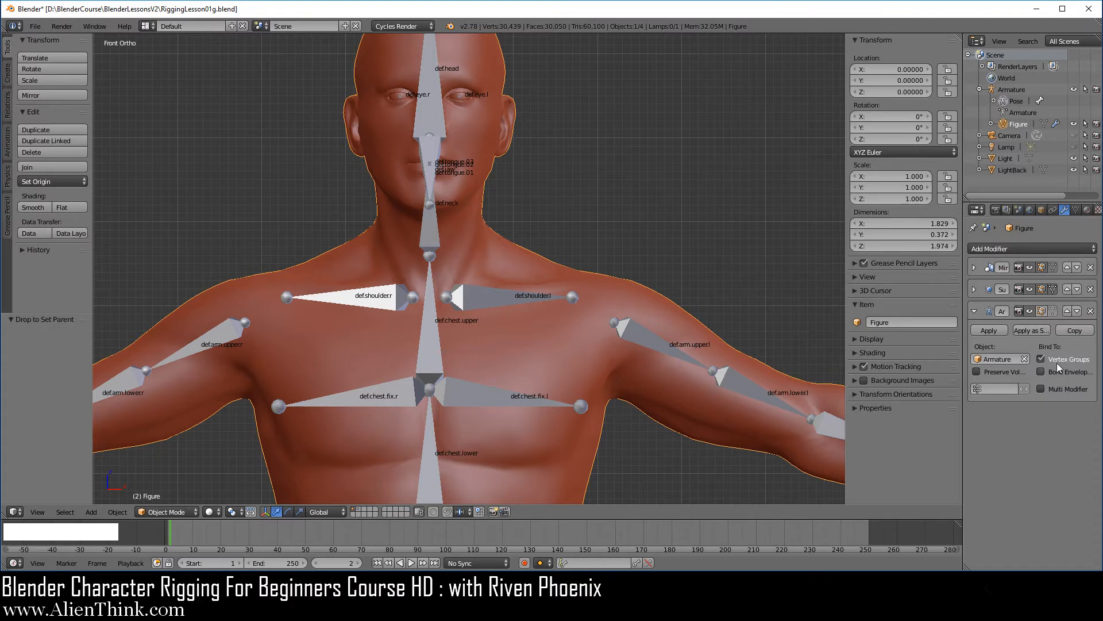
{"action": "left_click", "coordinate": [1067, 314]}
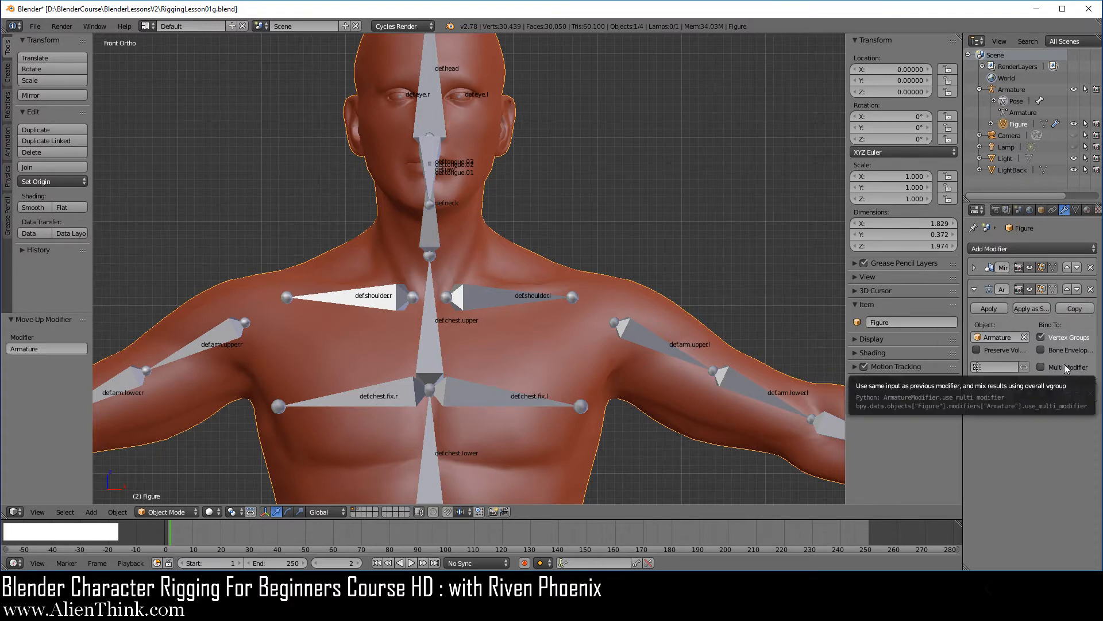
{"action": "left_click", "coordinate": [975, 289]}
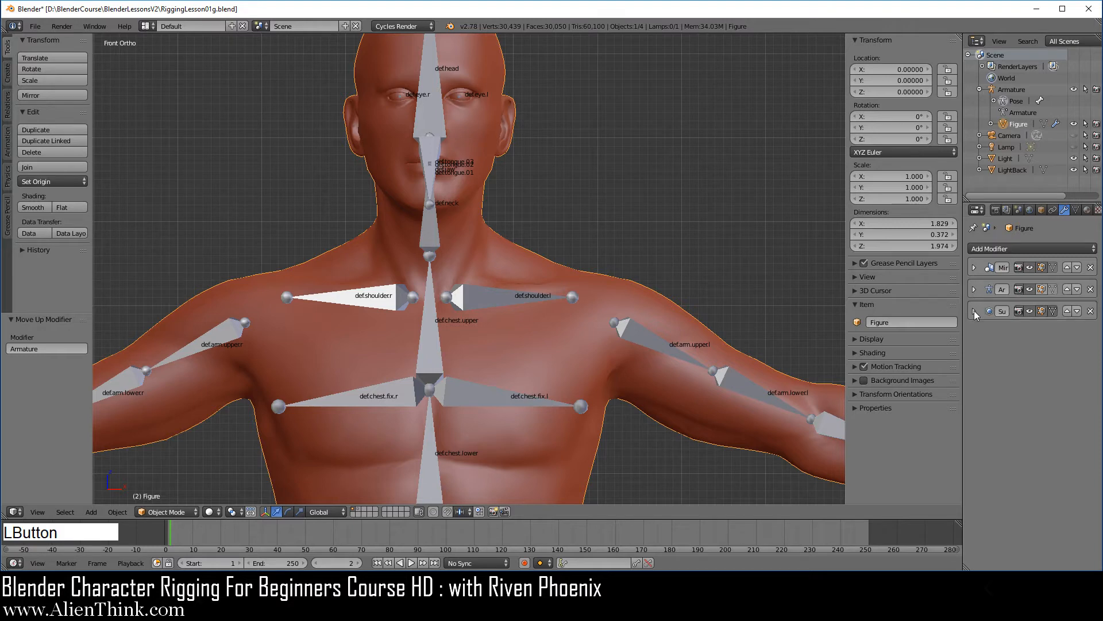
{"action": "left_click", "coordinate": [974, 310]}
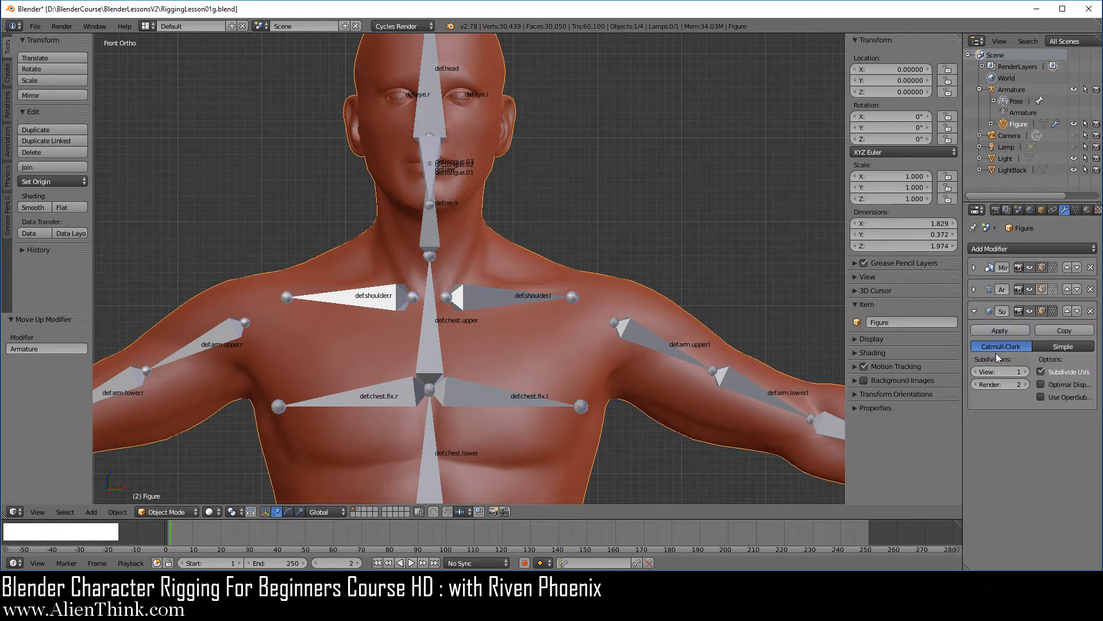
{"action": "left_click", "coordinate": [974, 311]}
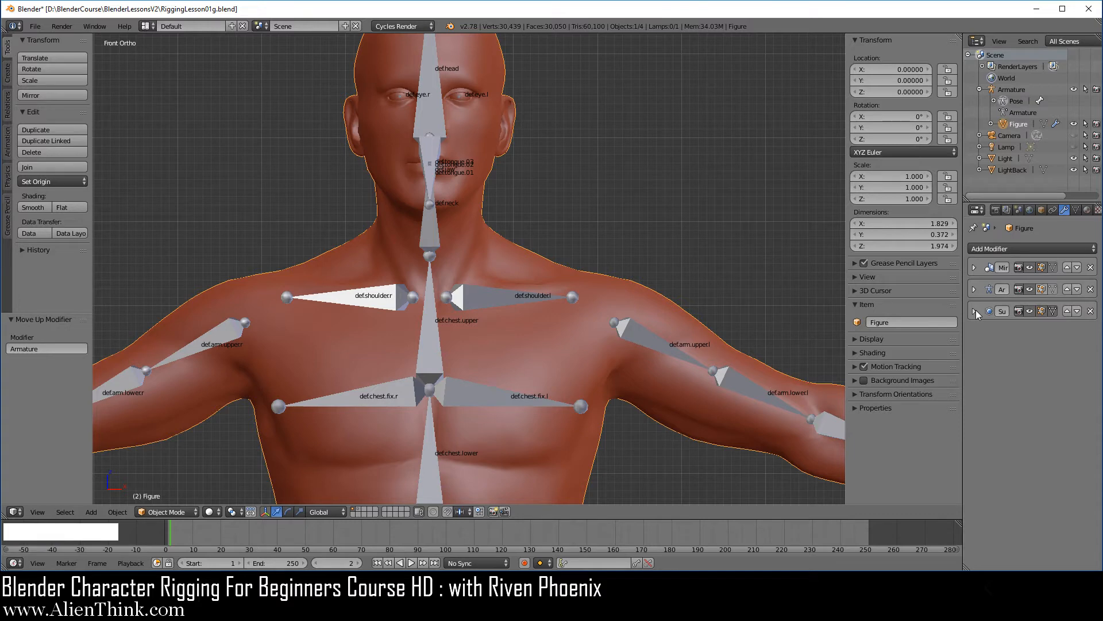
Show the Figure's mesh data properties, put the mesh in Edit Mode around the left shoulder and deselect all its vertices
{"action": "left_click", "coordinate": [1075, 210]}
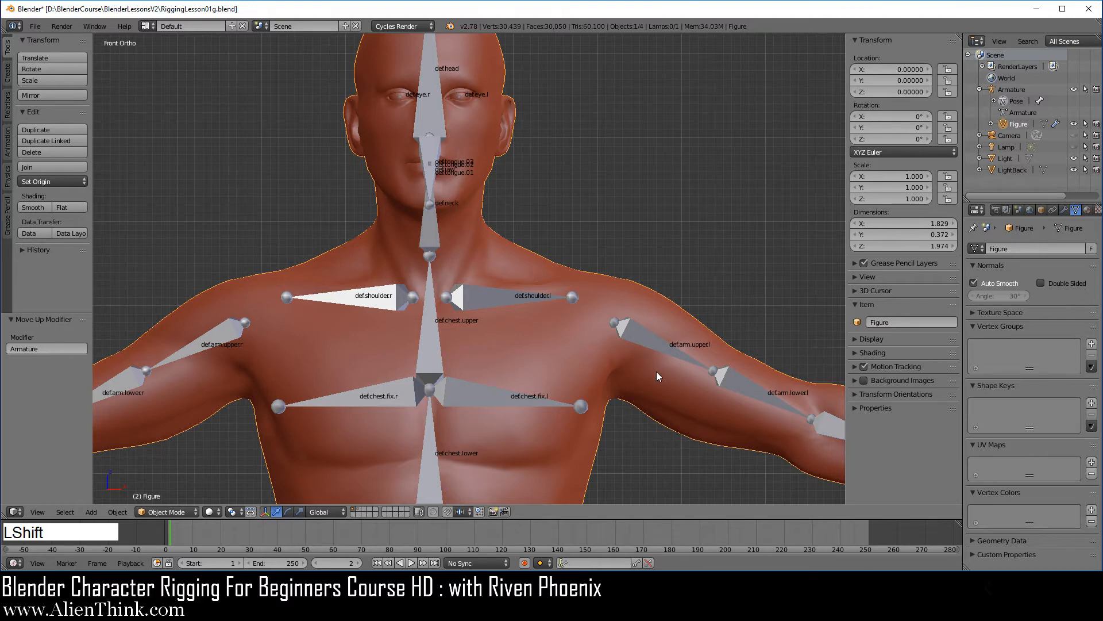
{"action": "middle_click_drag", "start_coordinate": [656, 371], "coordinate": [498, 318], "text": "shift"}
{"action": "scroll", "coordinate": [629, 275], "scroll_direction": "up", "scroll_amount": 5}
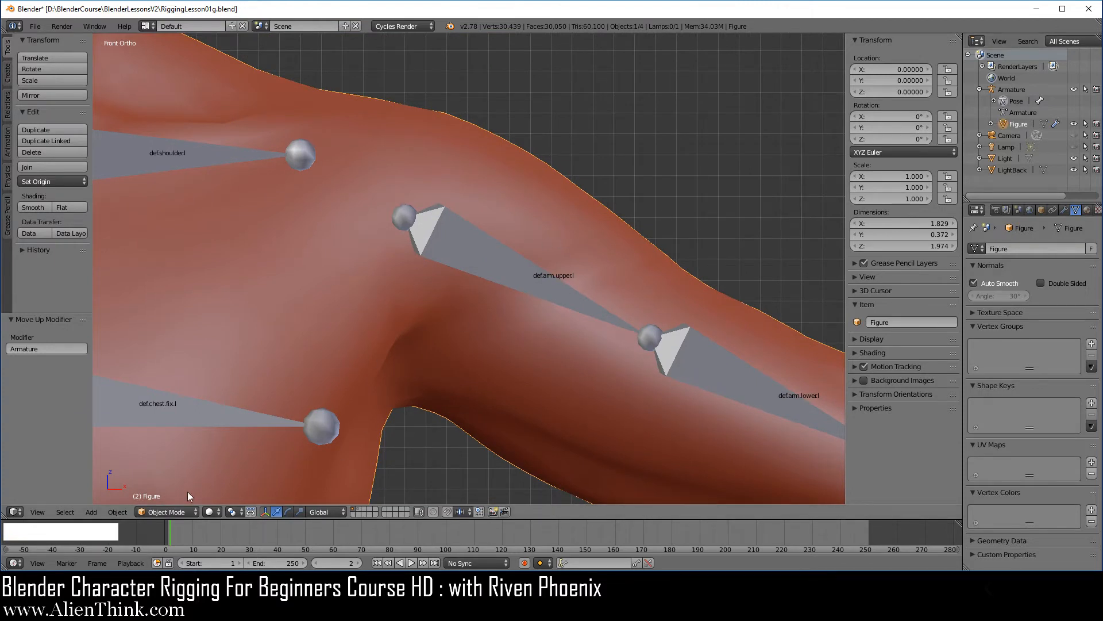
{"action": "left_click", "coordinate": [174, 512]}
{"action": "left_click", "coordinate": [173, 484]}
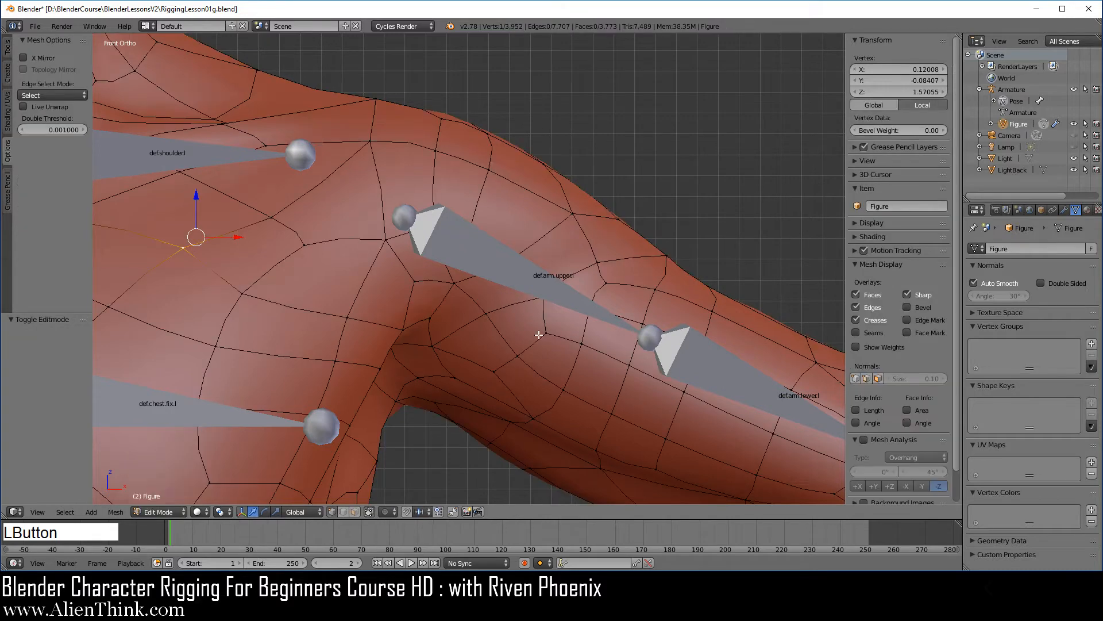
{"action": "key", "text": "a"}
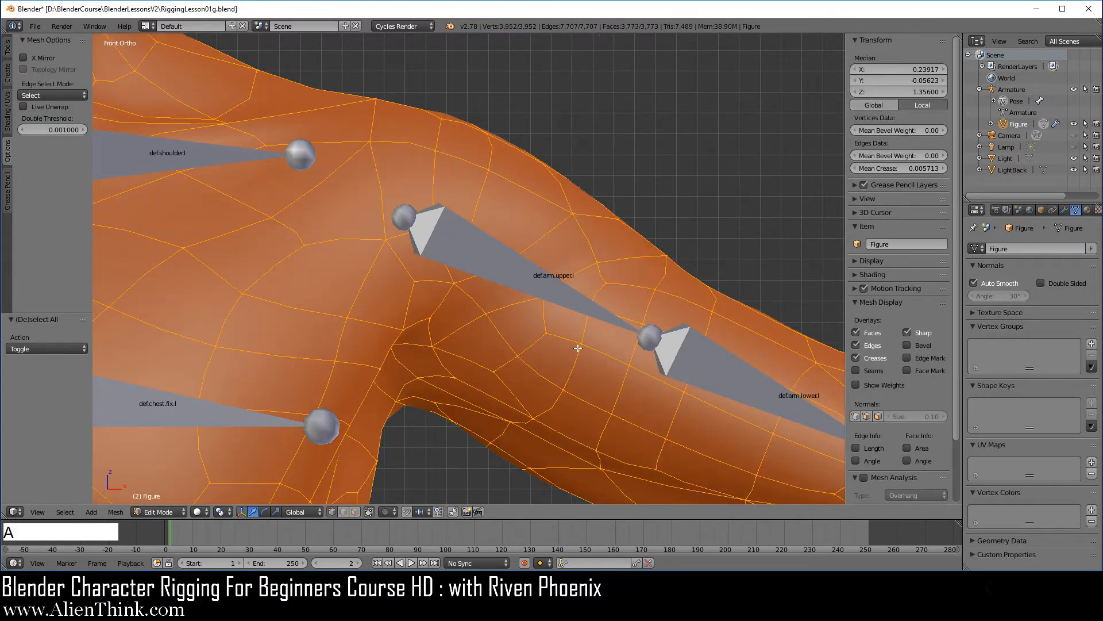
{"action": "key", "text": "a"}
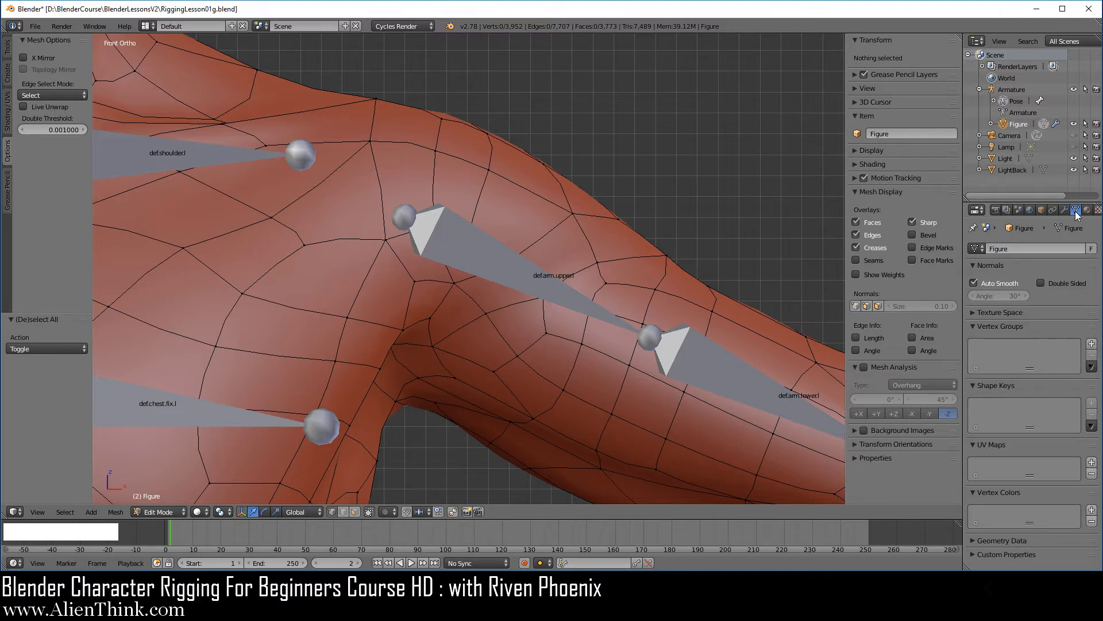
Add a vertex group to the Figure and select the four vertices of one face on top of the left upper arm
{"action": "left_click", "coordinate": [1092, 344]}
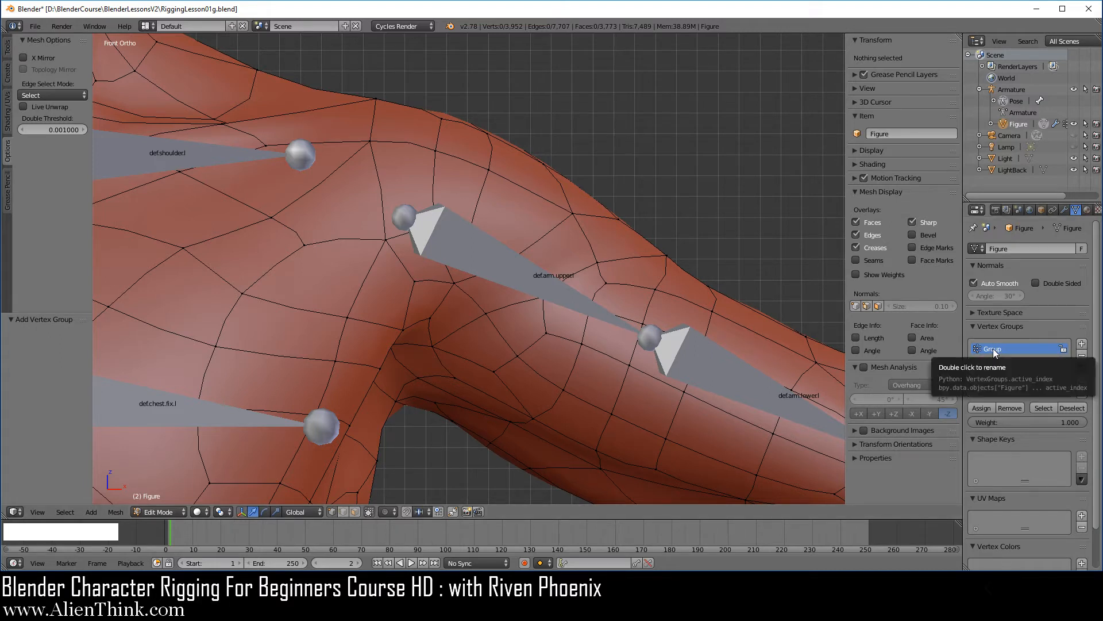
{"action": "right_click", "coordinate": [574, 213]}
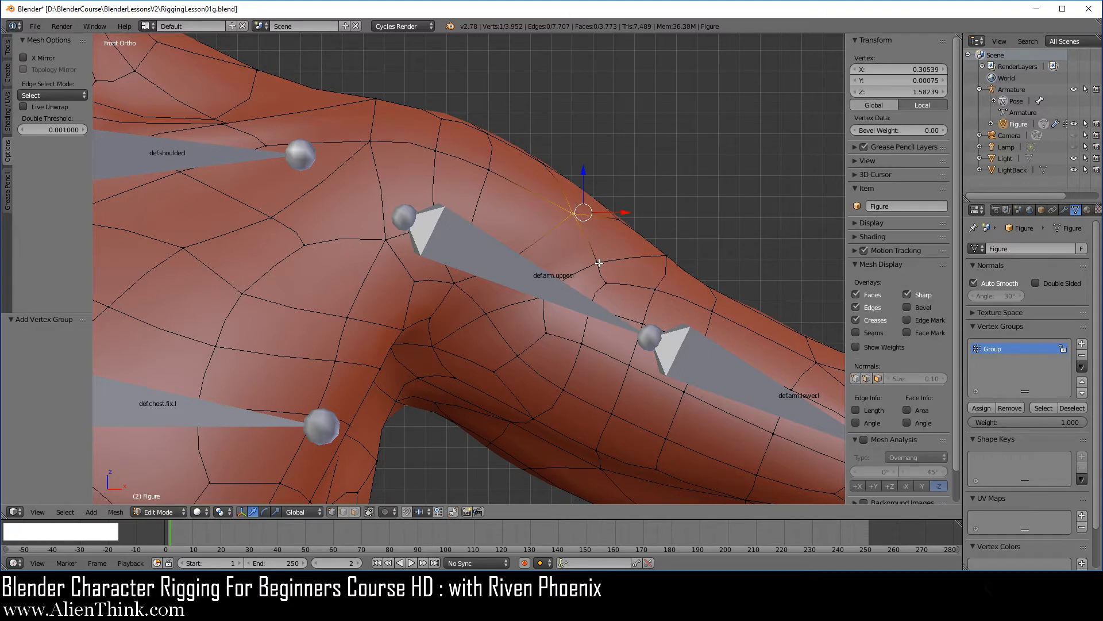
{"action": "right_click", "coordinate": [491, 173], "text": "shift"}
{"action": "right_click", "coordinate": [493, 133], "text": "shift"}
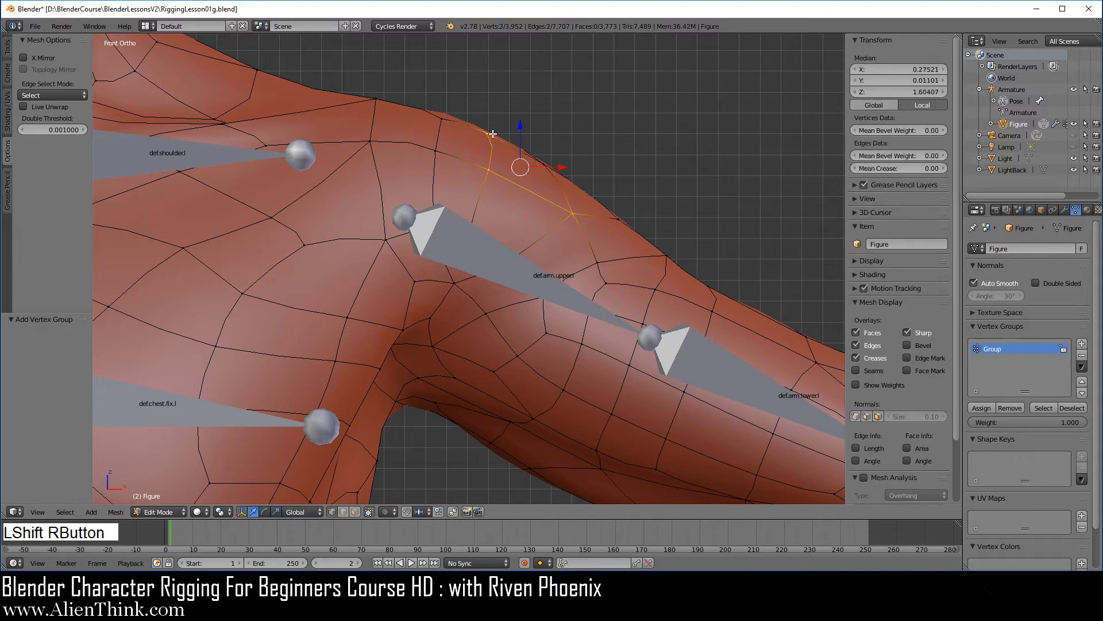
{"action": "right_click", "coordinate": [546, 166], "text": "shift"}
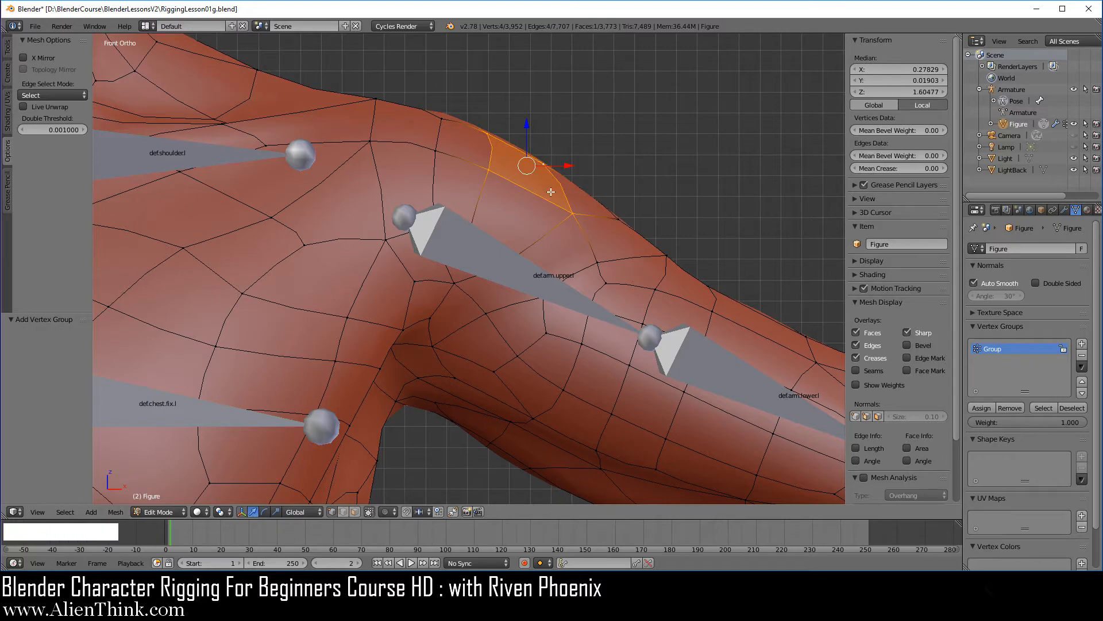
Assign the four selected vertices to the vertex group with weight 1.000, and test deselecting and reselecting them through the group
{"action": "key", "text": "KP_Decimal"}
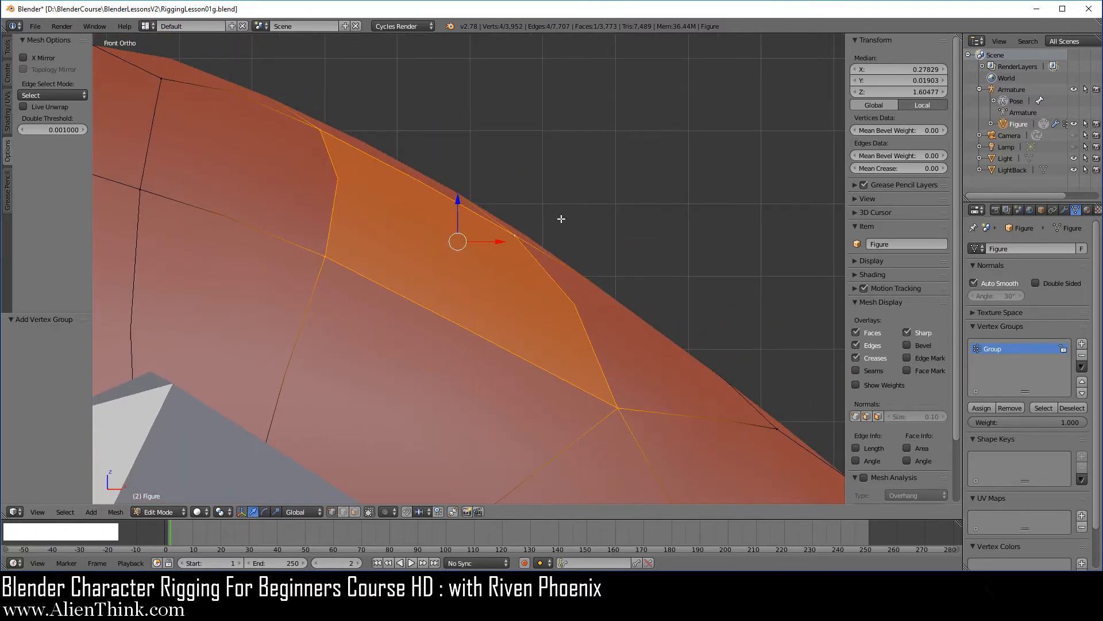
{"action": "scroll", "coordinate": [554, 237], "scroll_direction": "down", "scroll_amount": 4}
{"action": "scroll", "coordinate": [553, 238], "scroll_direction": "down", "scroll_amount": 2}
{"action": "middle_click_drag", "start_coordinate": [537, 257], "coordinate": [520, 310]}
{"action": "key", "text": "KP_1"}
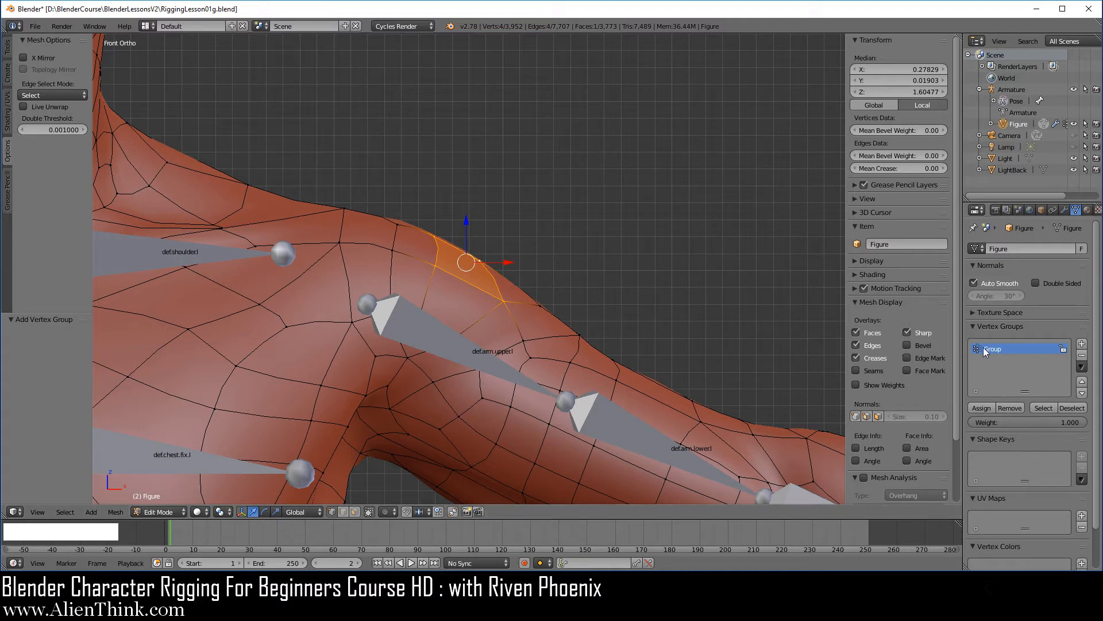
{"action": "left_click", "coordinate": [982, 407]}
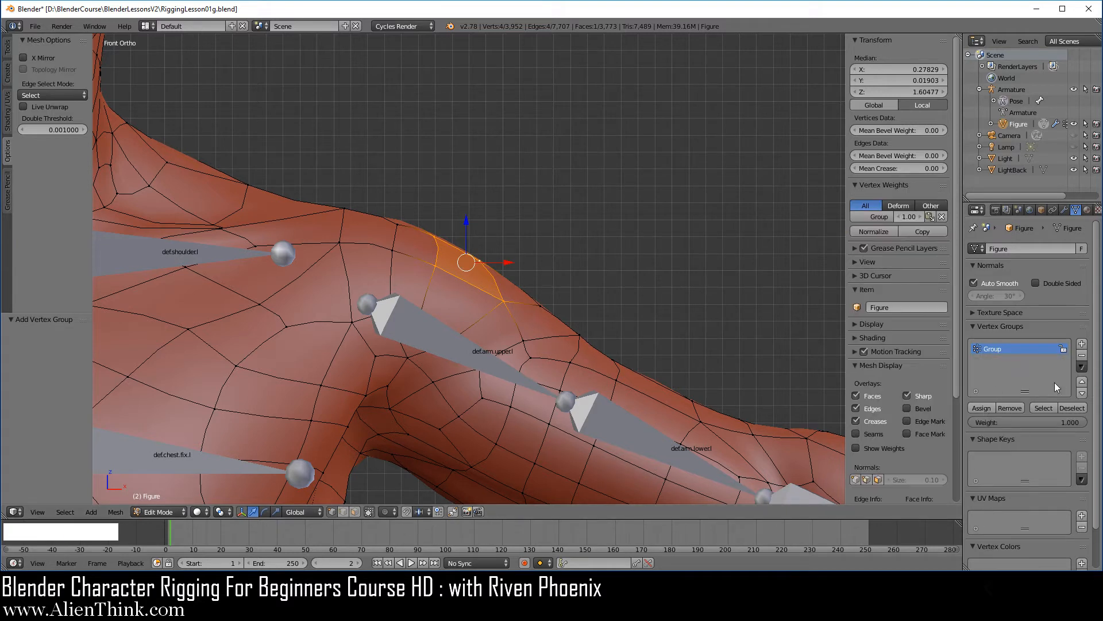
{"action": "left_click", "coordinate": [1072, 407]}
{"action": "left_click", "coordinate": [1041, 408]}
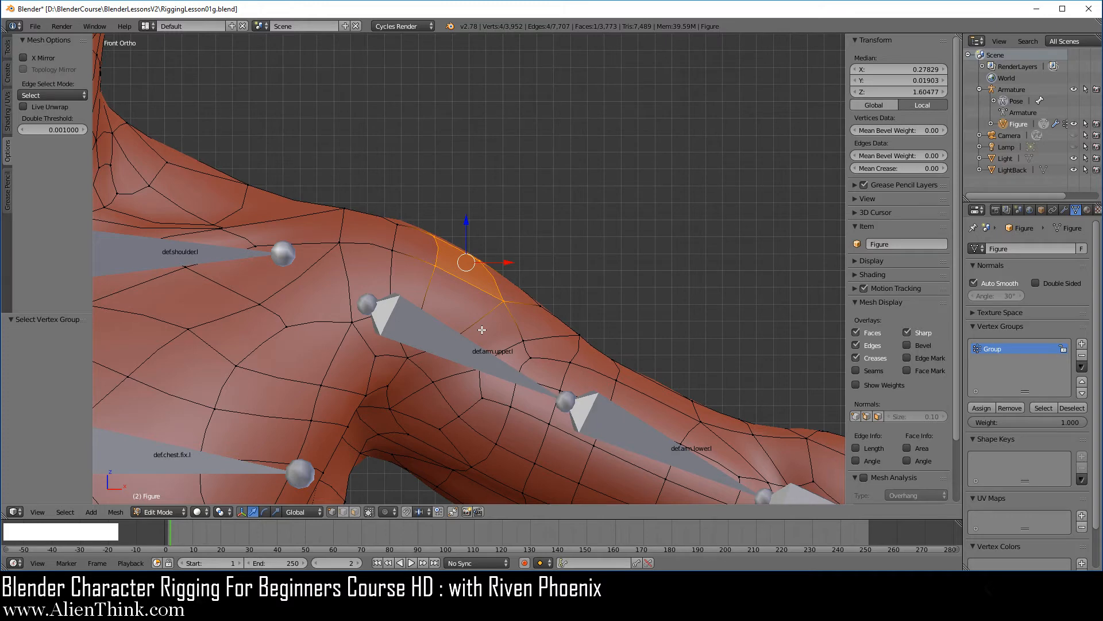
Try rotating the left upper arm bone upward in the armature's Pose Mode, cancel the rotation and reselect the Figure mesh
{"action": "scroll", "coordinate": [482, 329], "scroll_direction": "down", "scroll_amount": 4}
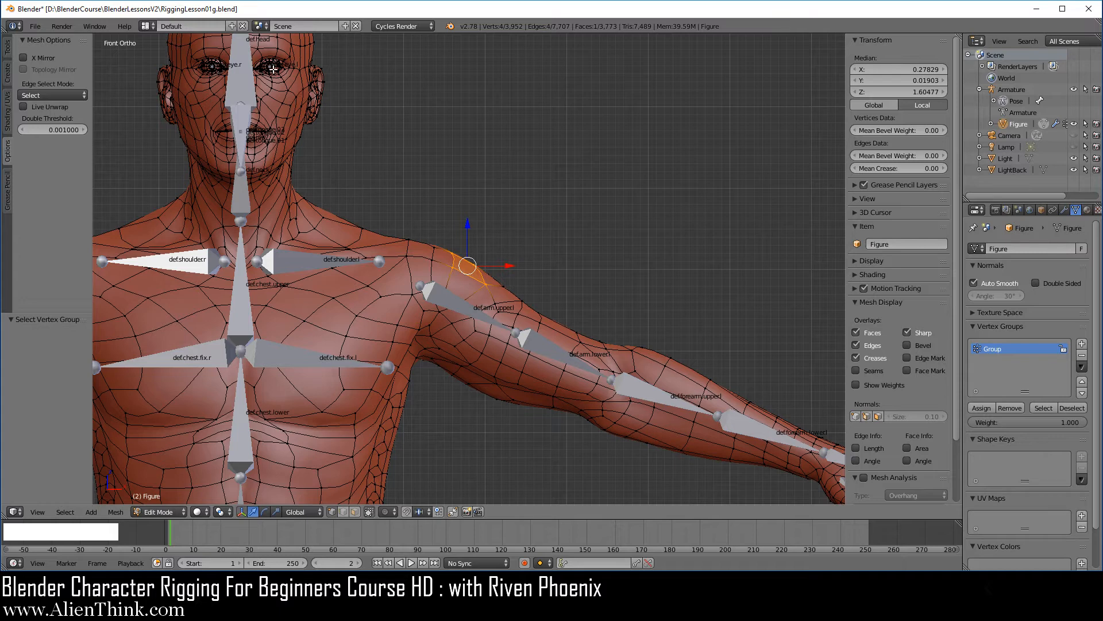
{"action": "scroll", "coordinate": [465, 226], "scroll_direction": "up", "scroll_amount": 4}
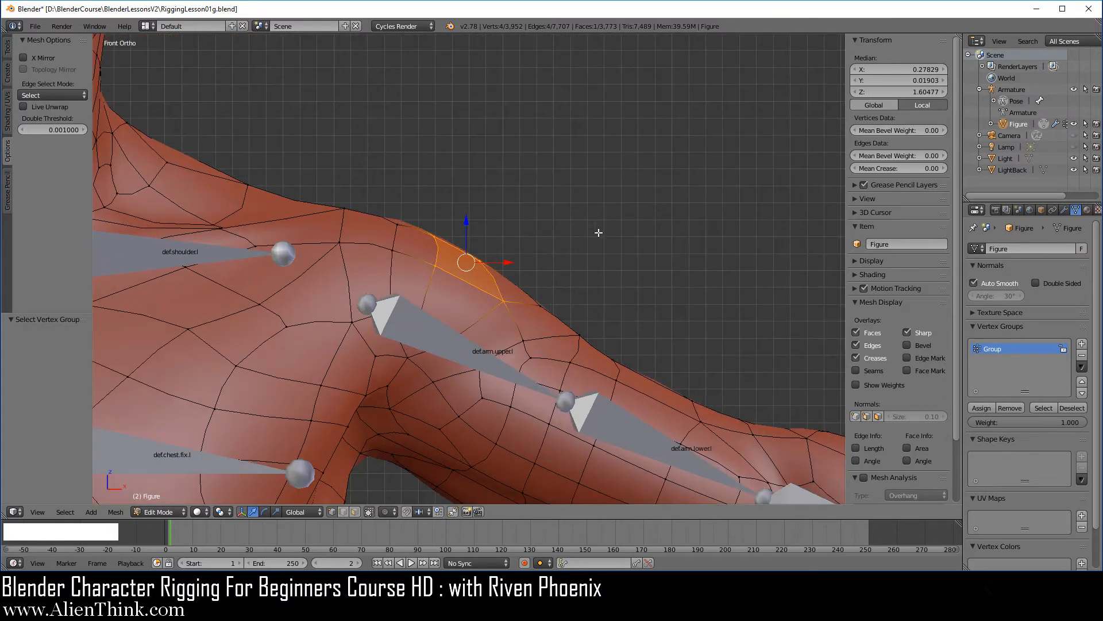
{"action": "left_click", "coordinate": [1003, 91]}
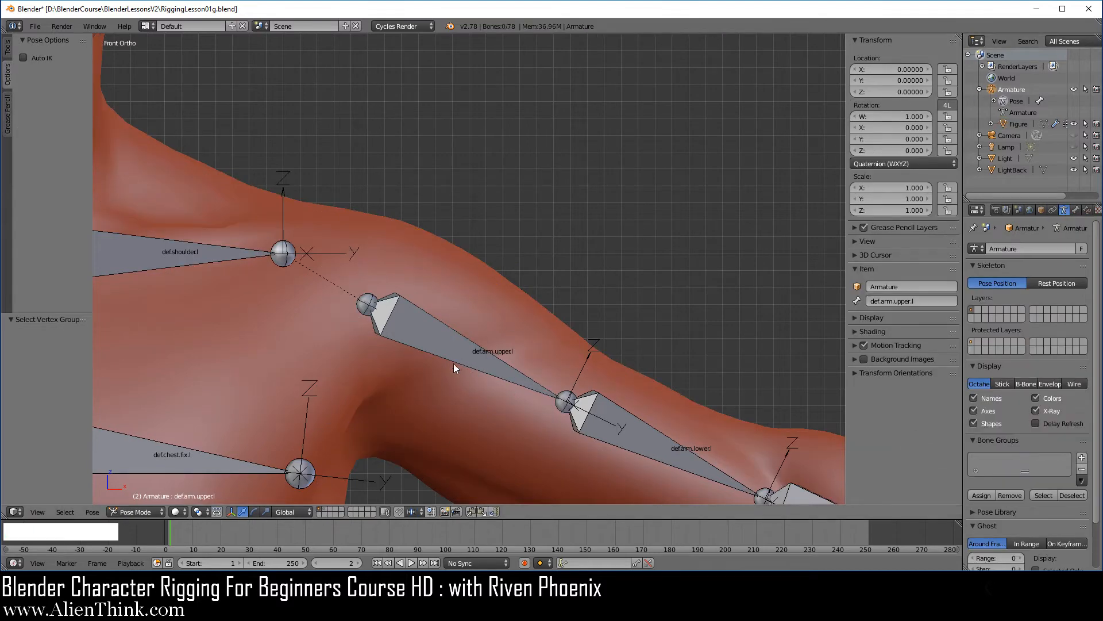
{"action": "left_click", "coordinate": [143, 511]}
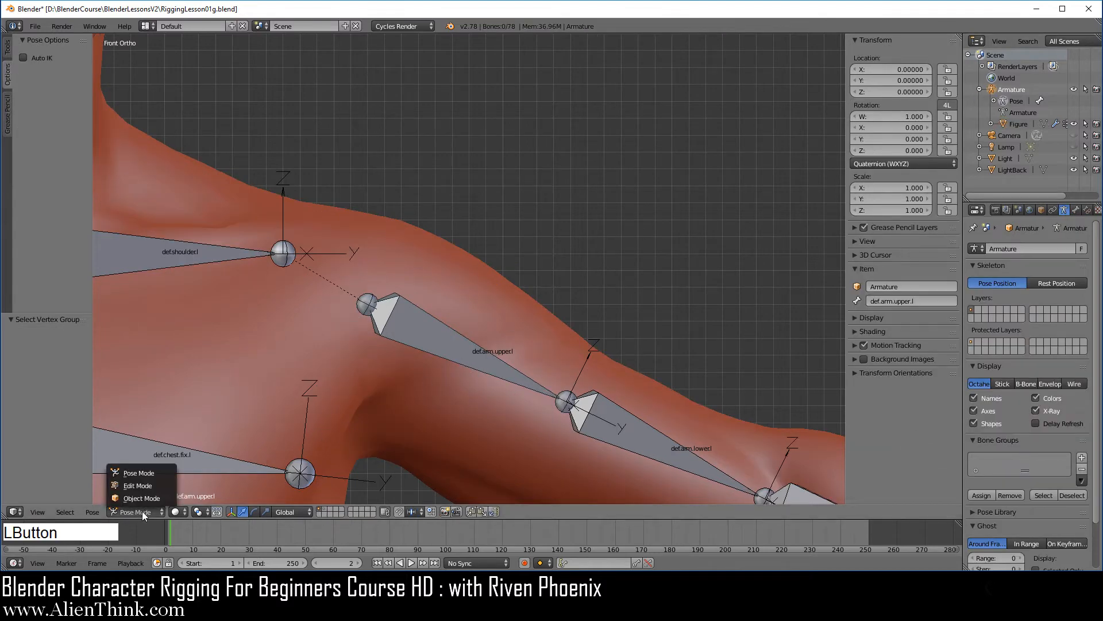
{"action": "left_click", "coordinate": [151, 468]}
{"action": "right_click", "coordinate": [456, 339]}
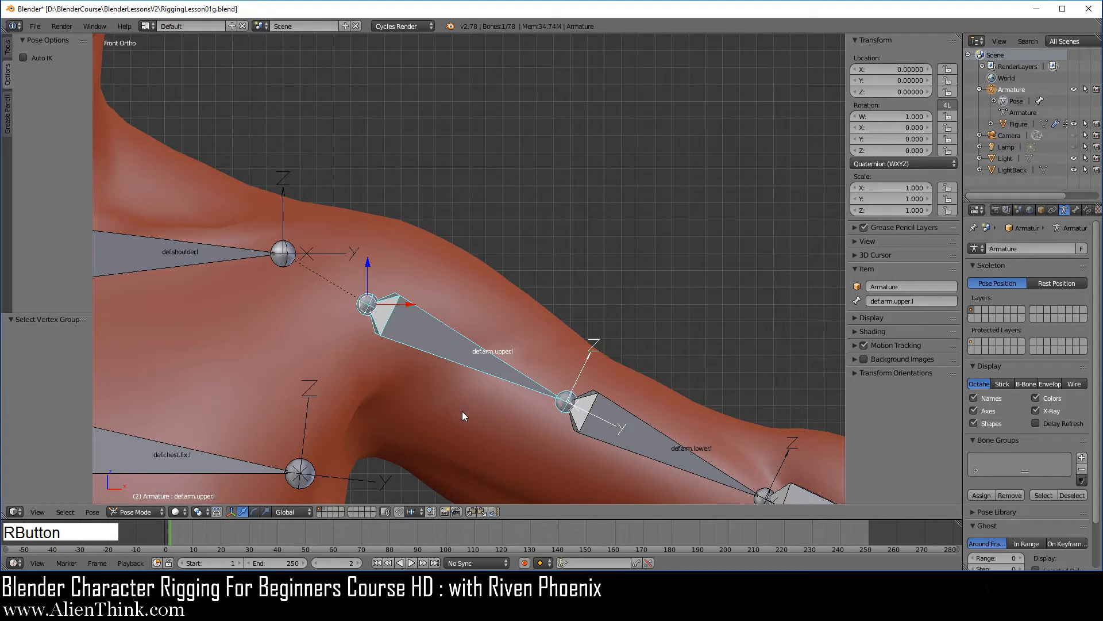
{"action": "middle_click_drag", "start_coordinate": [462, 412], "coordinate": [470, 303], "text": "shift"}
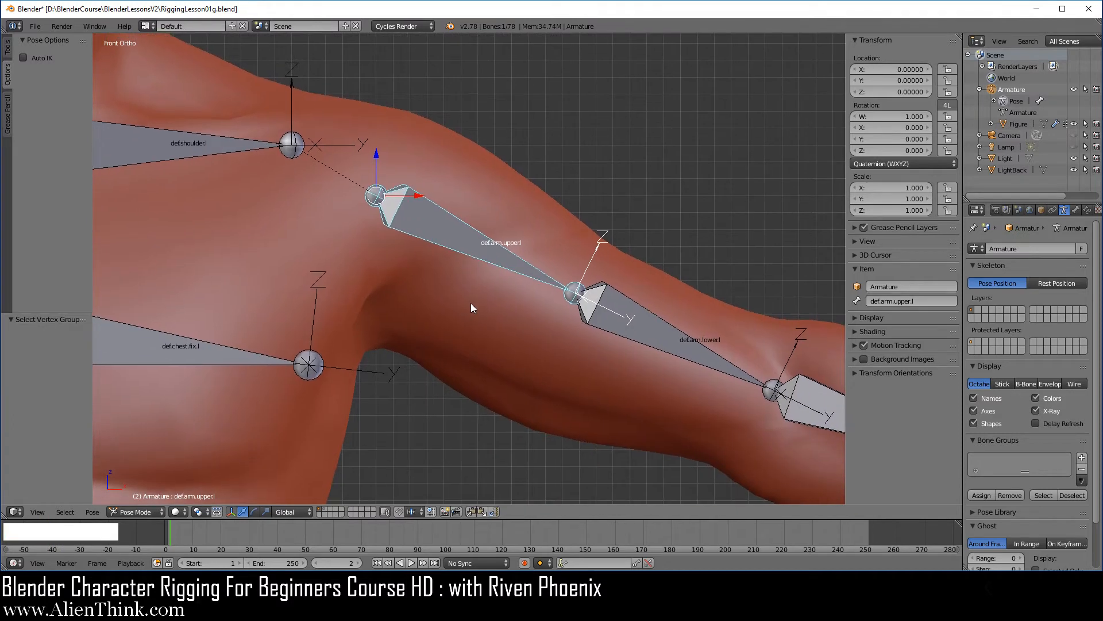
{"action": "key", "text": "r"}
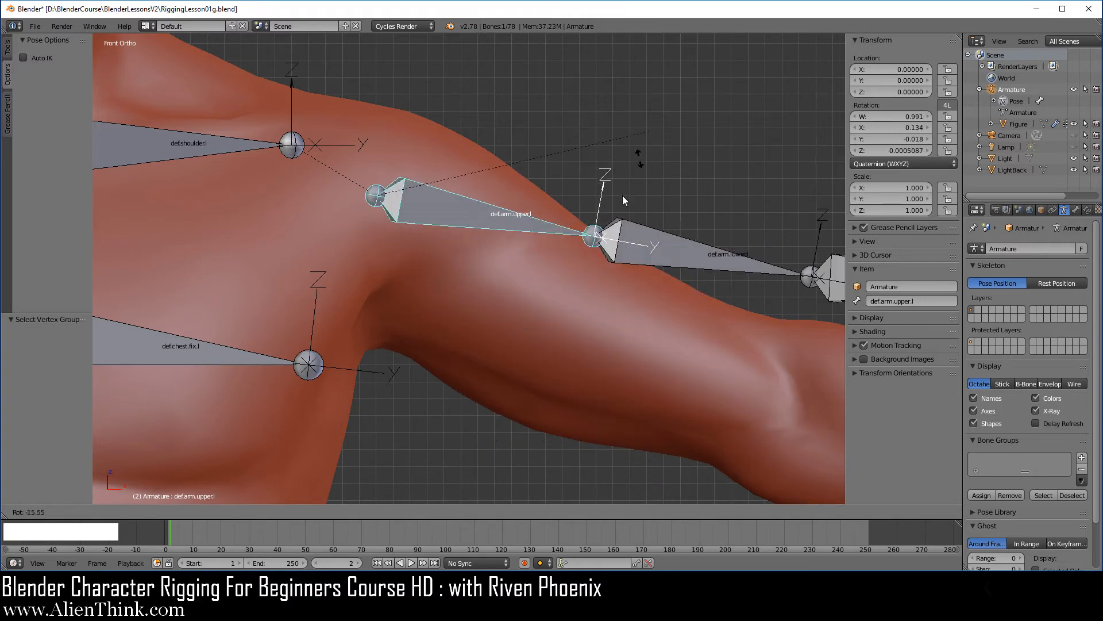
{"action": "right_click", "coordinate": [592, 222]}
{"action": "right_click", "coordinate": [498, 188]}
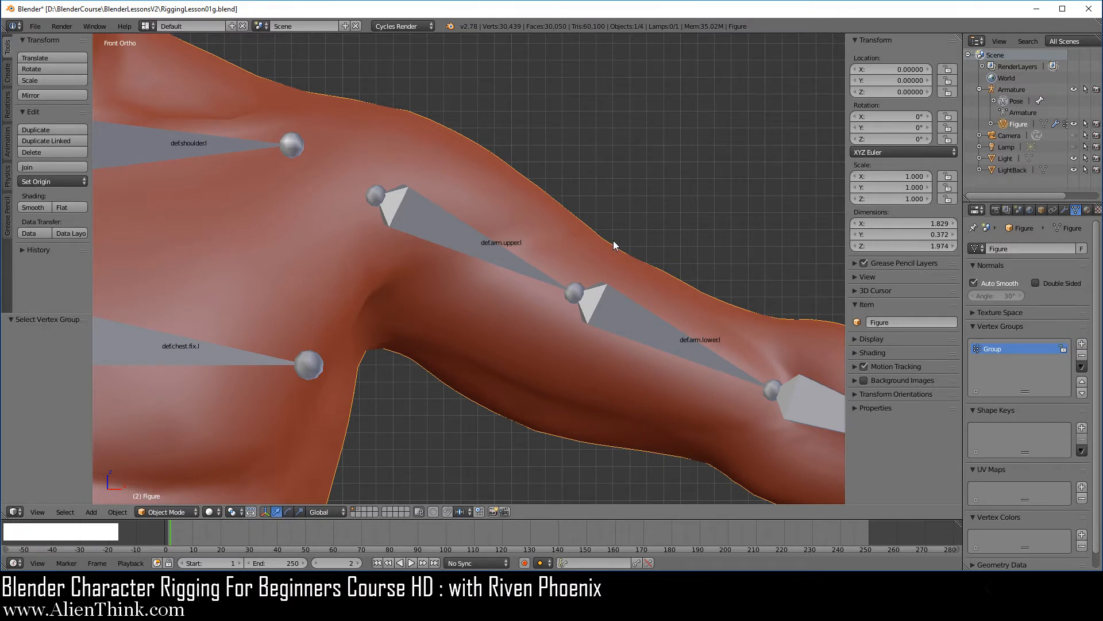
Select the left upper arm bone in the armature's Pose Mode and copy its name, def.arm.upper.l
{"action": "key", "text": "Tab"}
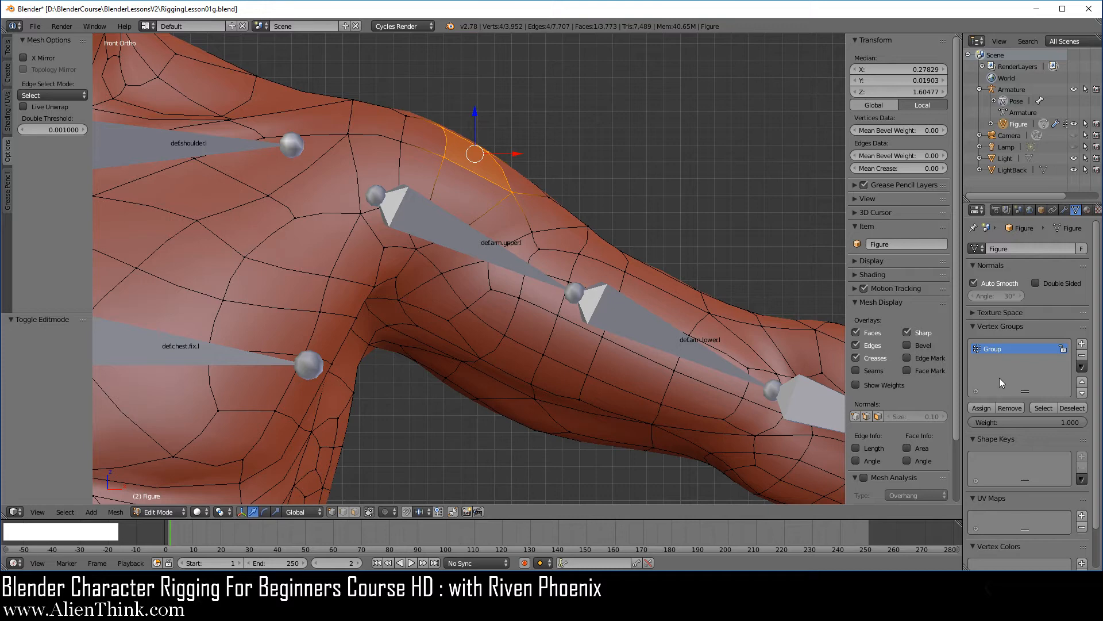
{"action": "left_click", "coordinate": [1082, 367]}
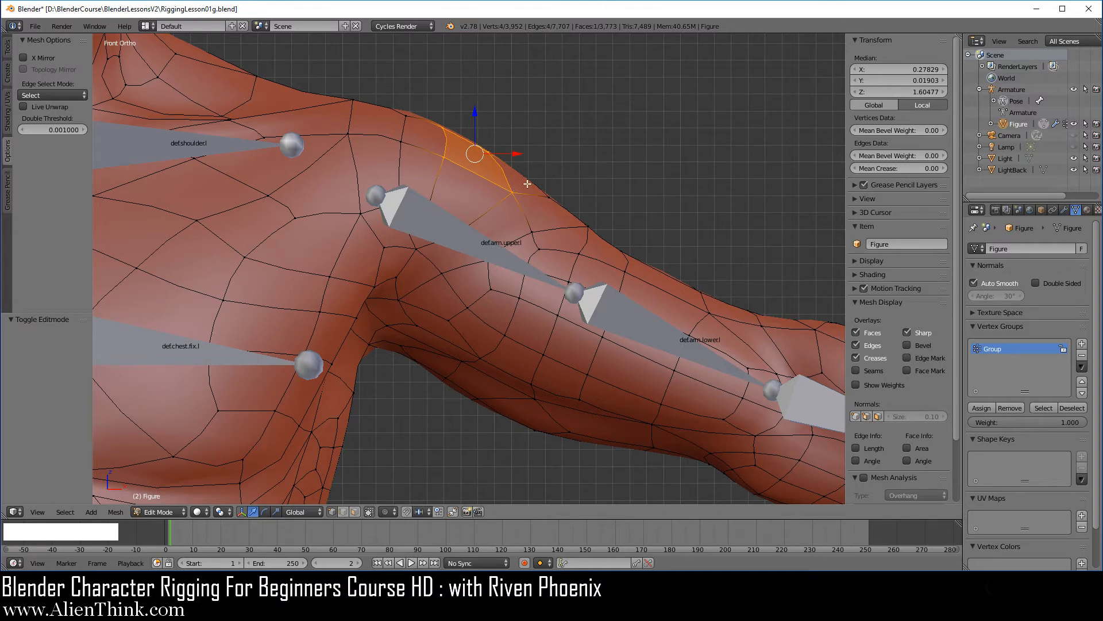
{"action": "left_click", "coordinate": [1020, 89]}
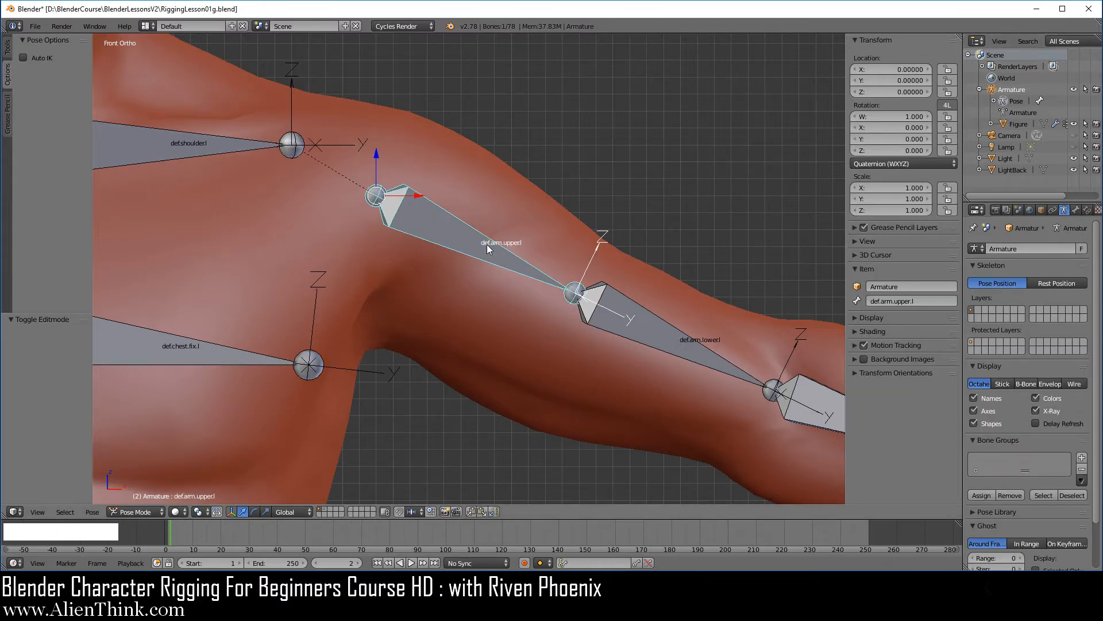
{"action": "right_click", "coordinate": [487, 243]}
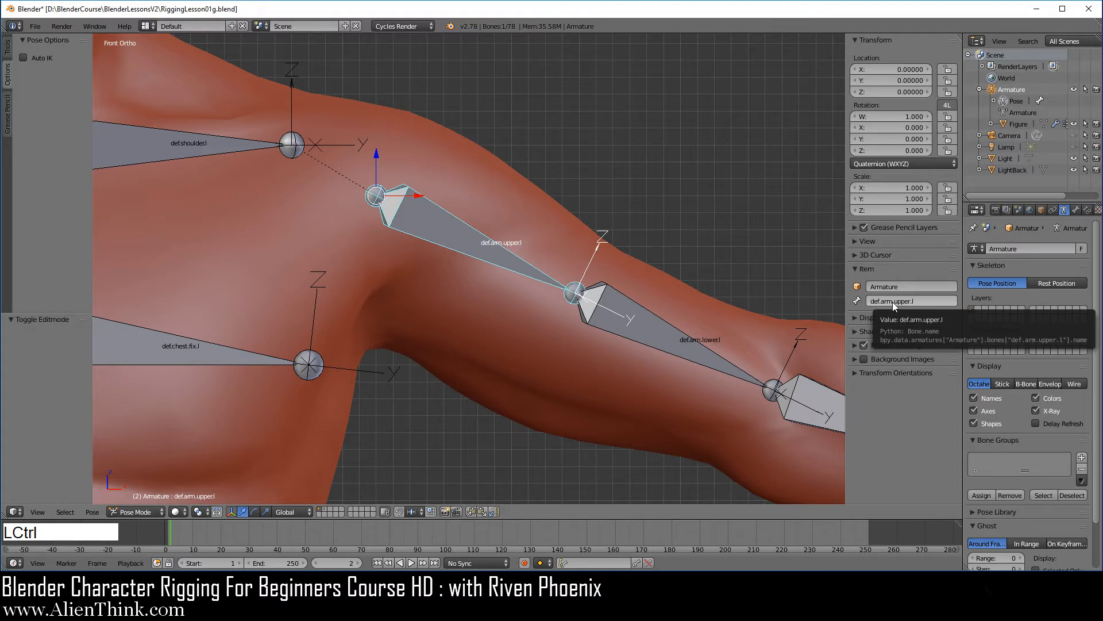
{"action": "key", "text": "ctrl+c"}
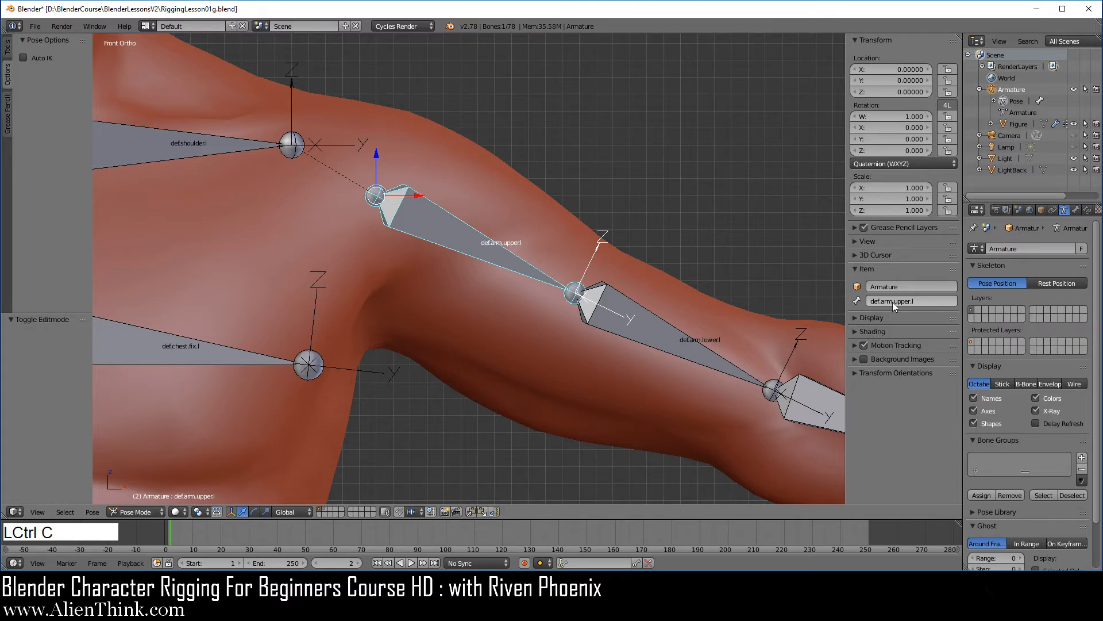
Rename the Figure's vertex group to def.arm.upper.l in Edit Mode, and test deselecting and reselecting its vertices
{"action": "left_click", "coordinate": [1016, 124]}
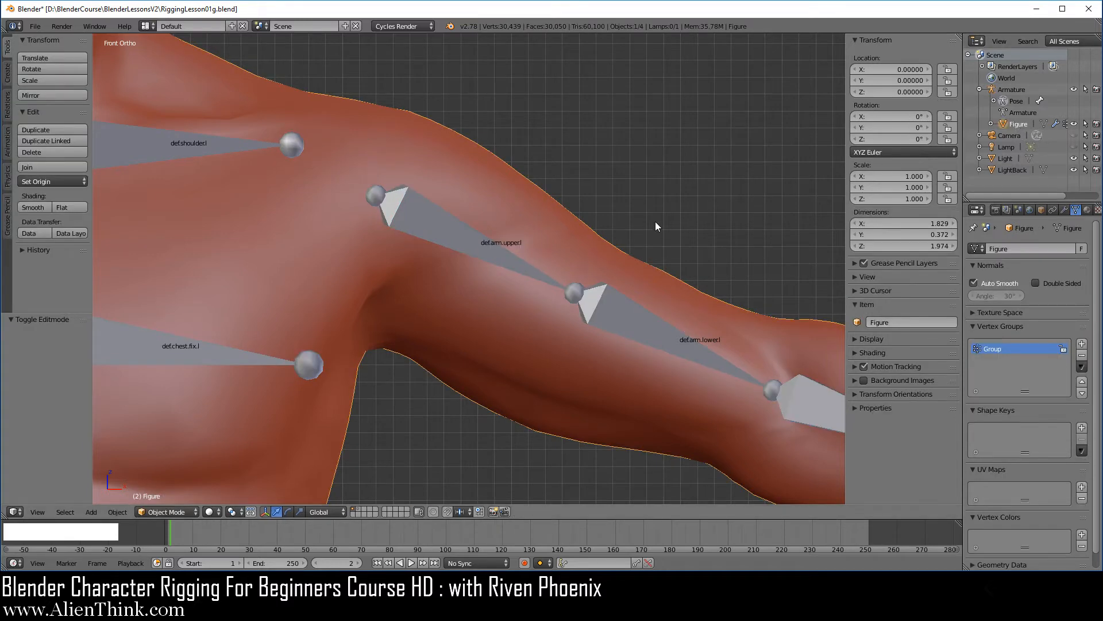
{"action": "key", "text": "Tab"}
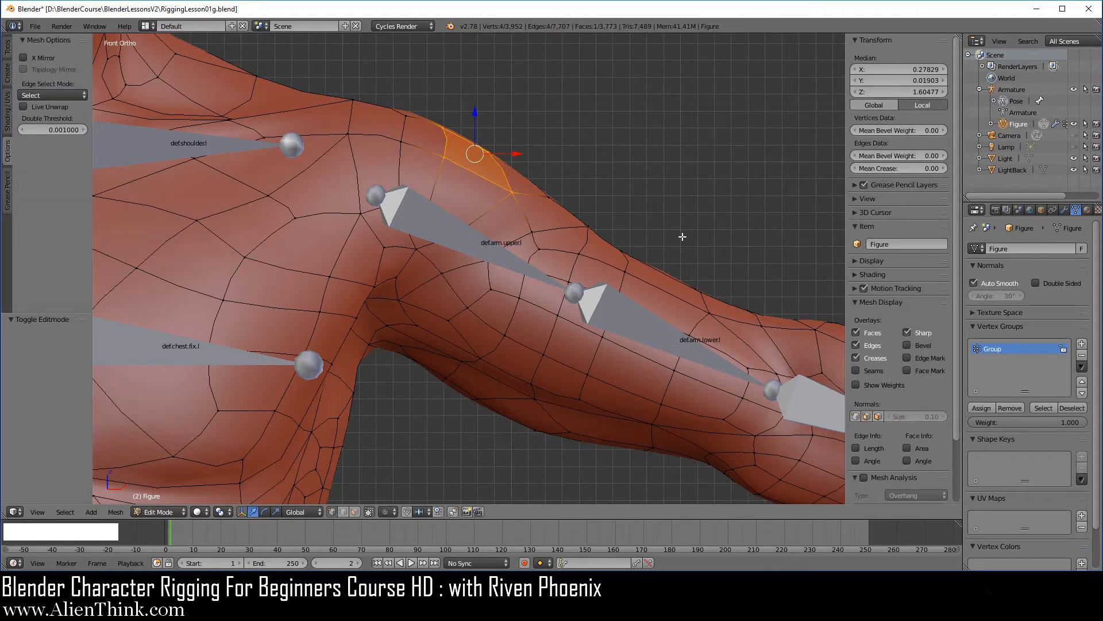
{"action": "double_click", "coordinate": [1005, 350]}
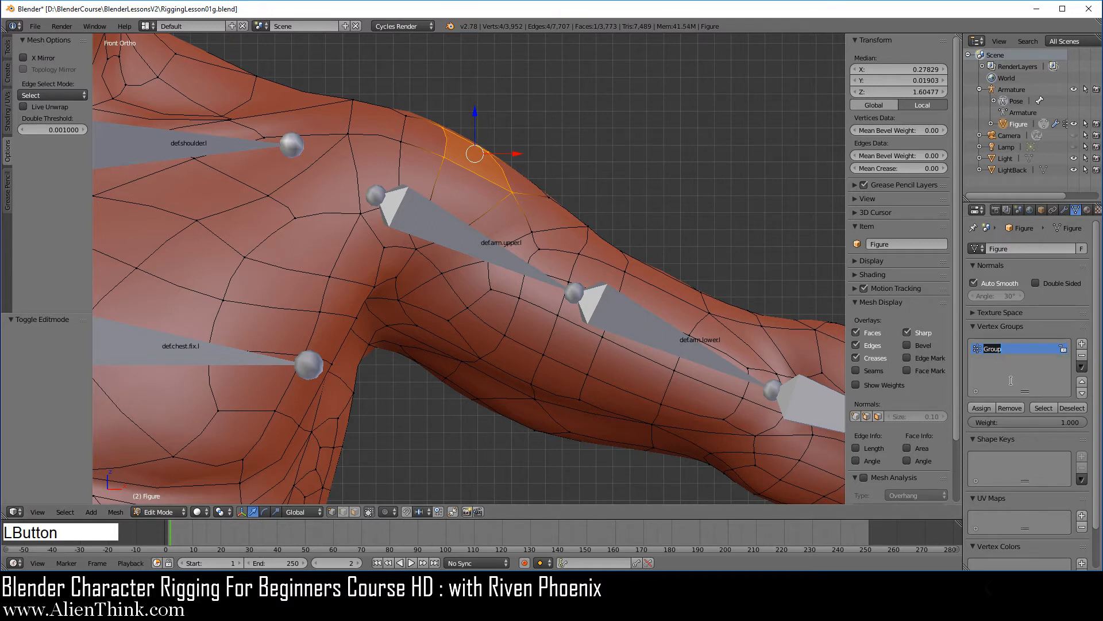
{"action": "key", "text": "ctrl"}
{"action": "key", "text": "ctrl+v"}
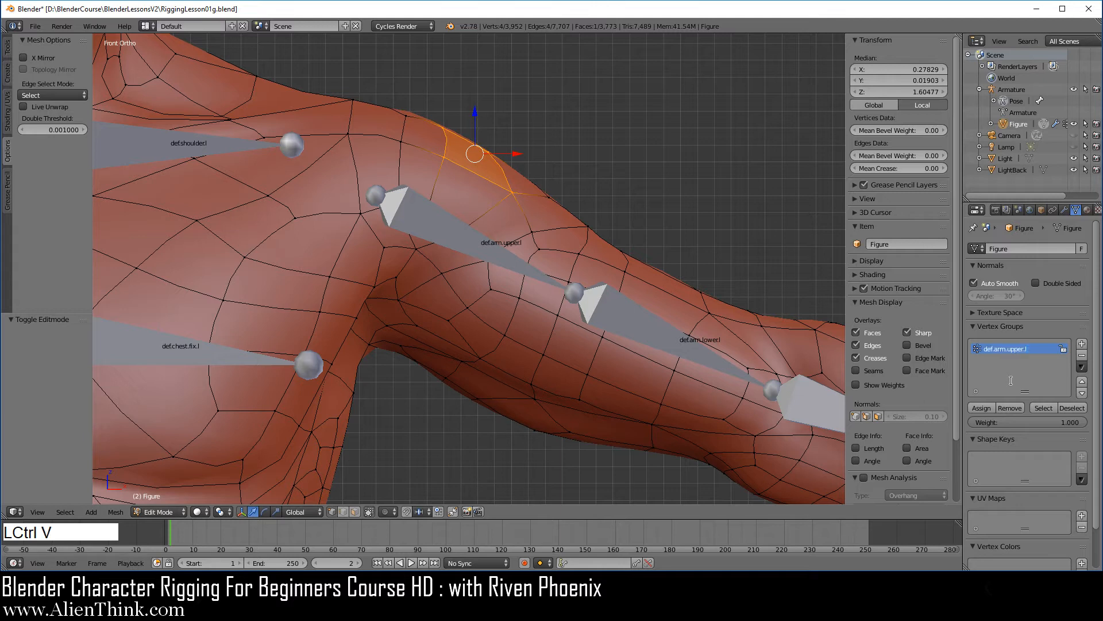
{"action": "key", "text": "Return"}
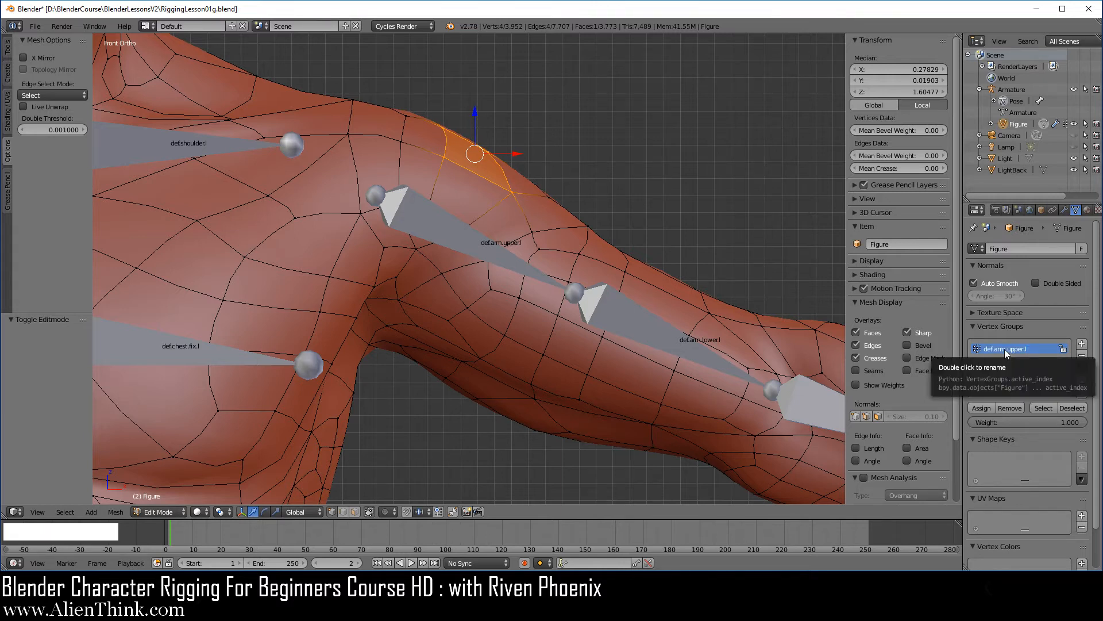
{"action": "left_click", "coordinate": [1072, 408]}
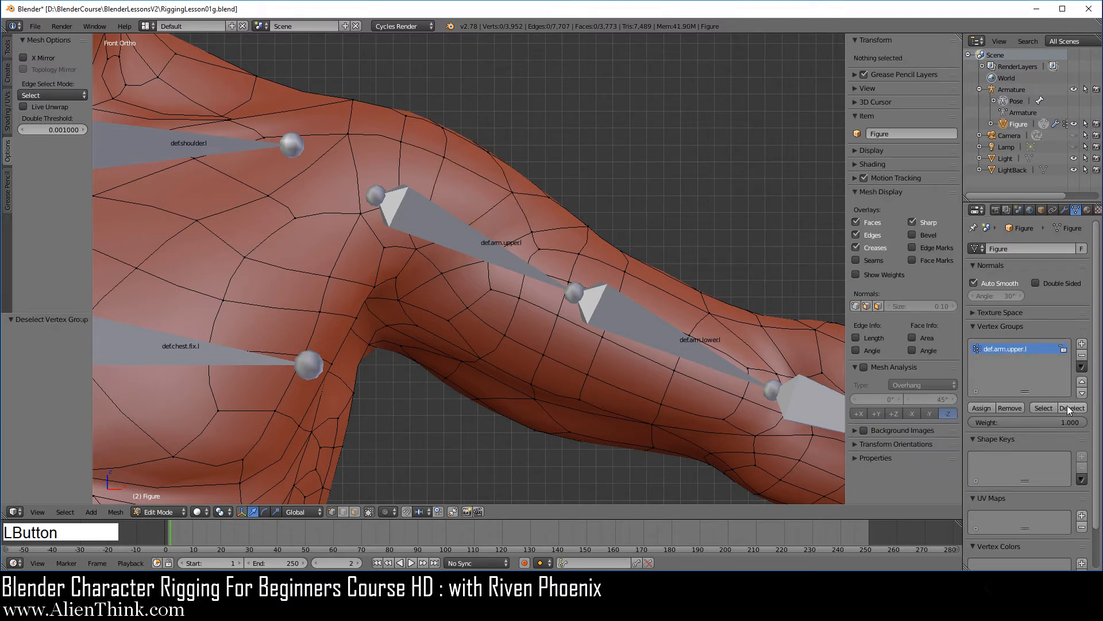
{"action": "left_click", "coordinate": [1043, 408]}
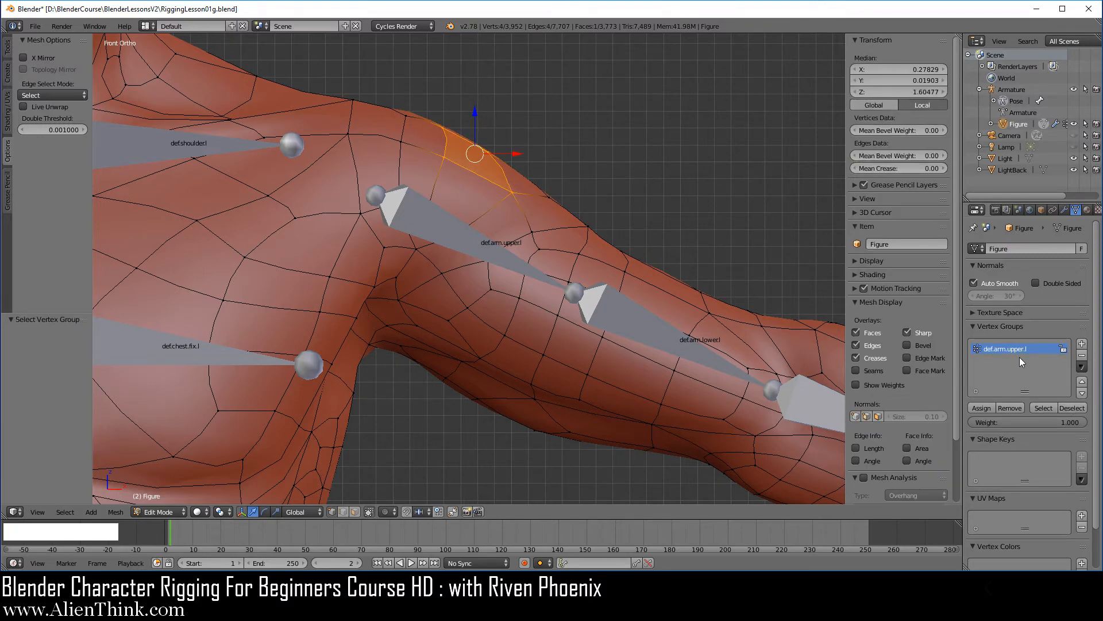
Test the renamed group by rotating the left upper arm bone upward in Pose Mode, cancel the rotation and reselect the Figure
{"action": "left_click", "coordinate": [1012, 89]}
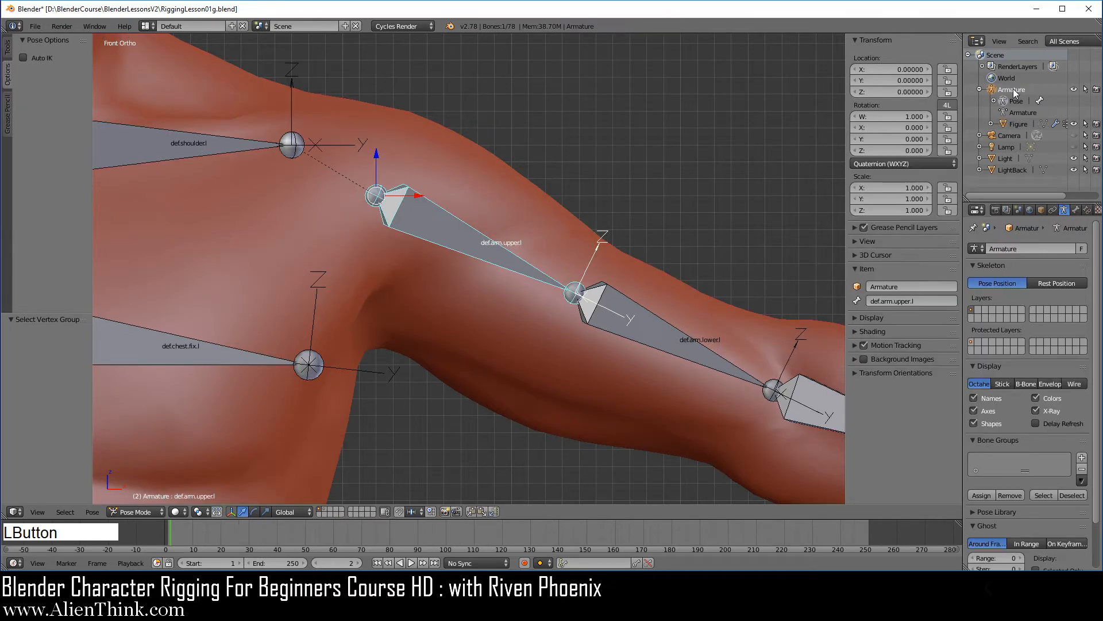
{"action": "left_click", "coordinate": [146, 506]}
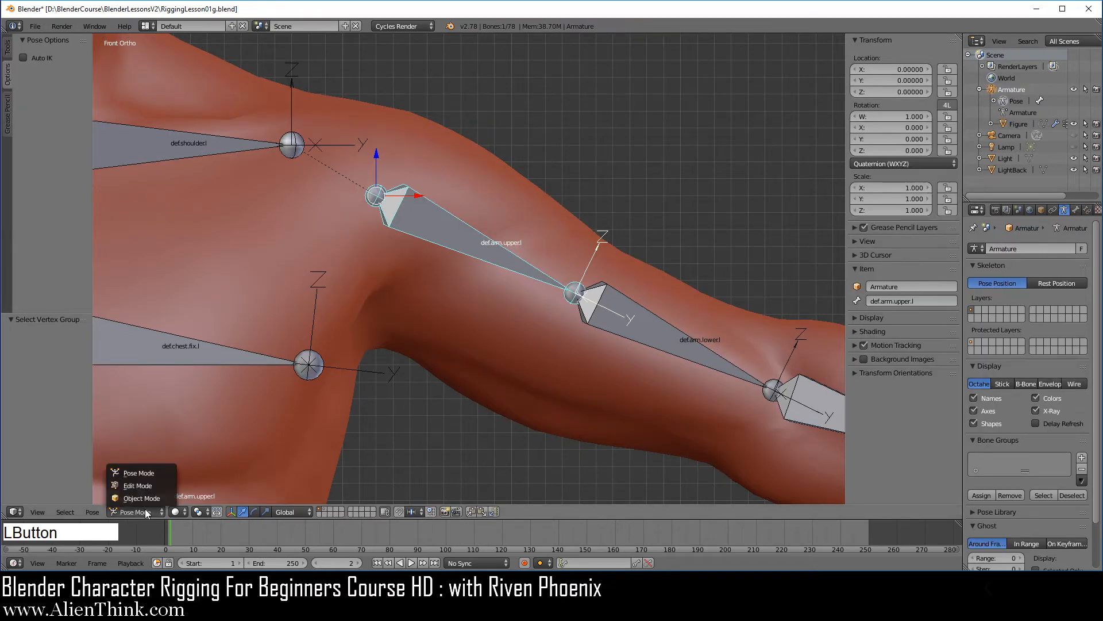
{"action": "left_click", "coordinate": [160, 472]}
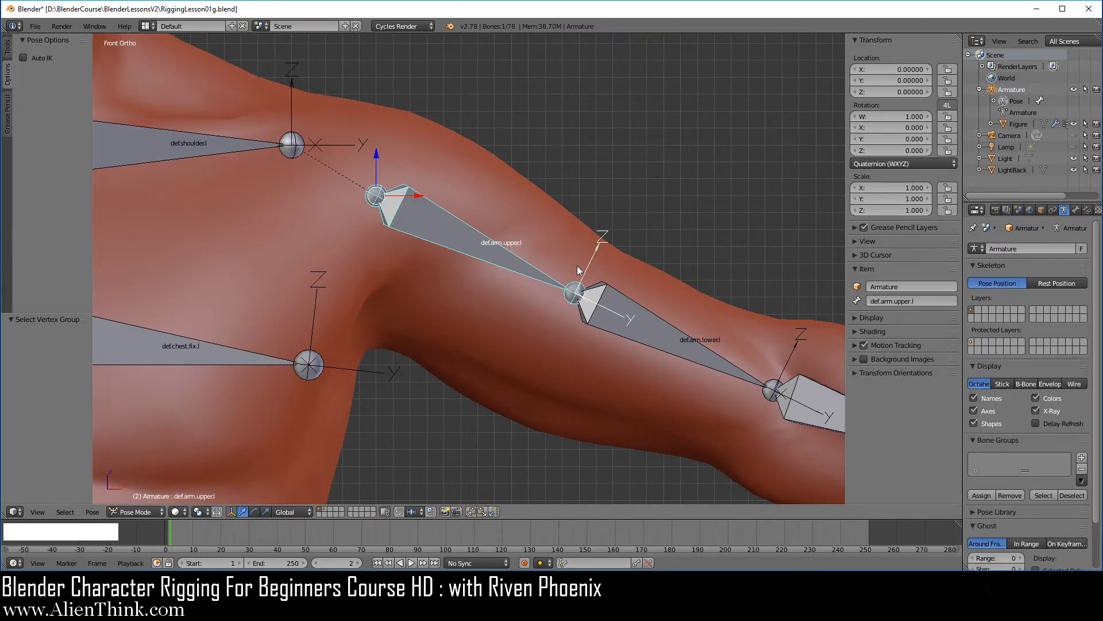
{"action": "key", "text": "r"}
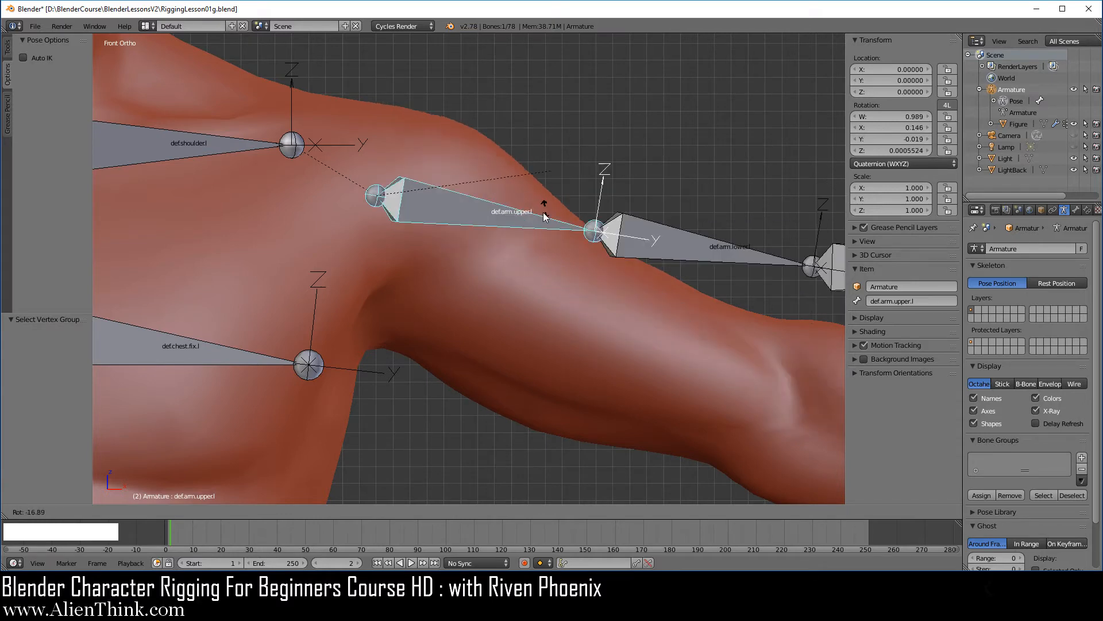
{"action": "right_click", "coordinate": [537, 195]}
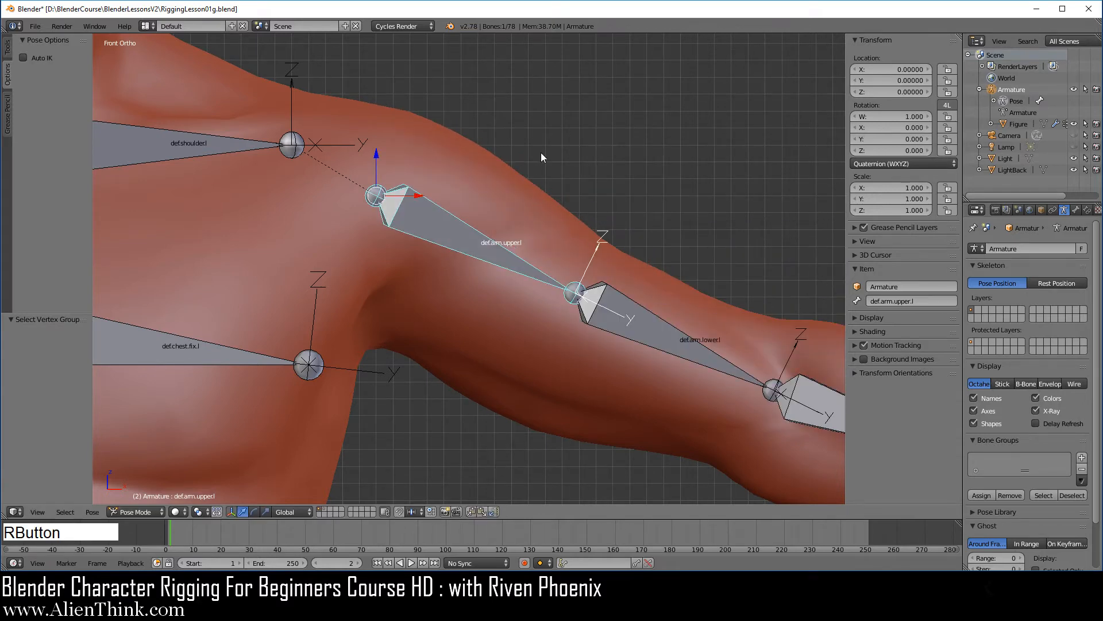
{"action": "right_click", "coordinate": [516, 210]}
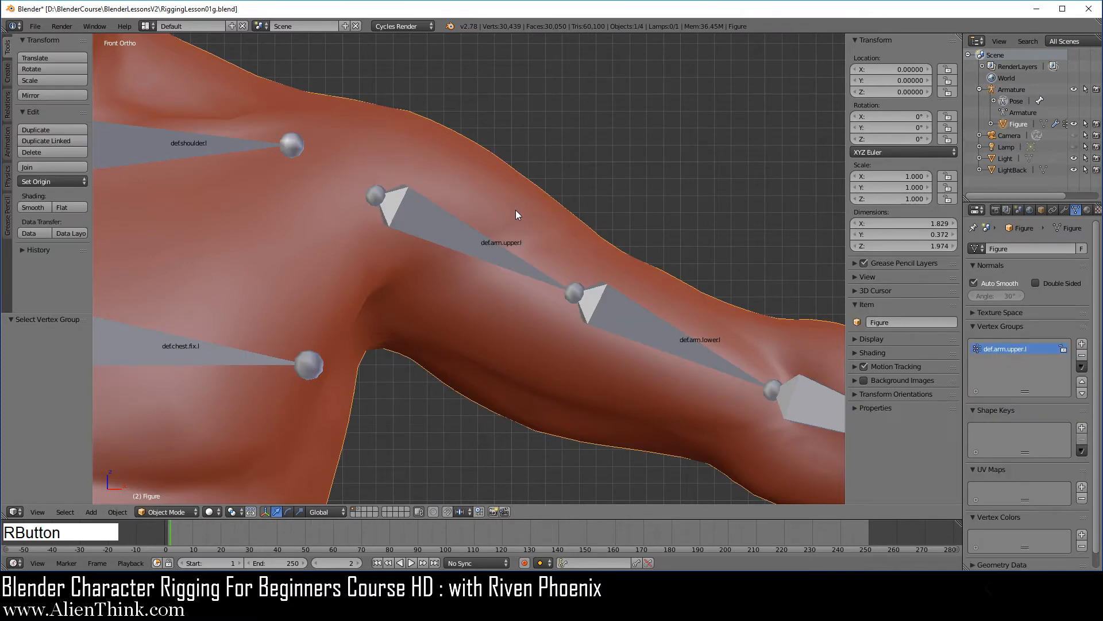
Put the Figure in Edit Mode and select eight vertices of the adjoining faces farther down the left upper arm, toward the elbow
{"action": "key", "text": "Tab"}
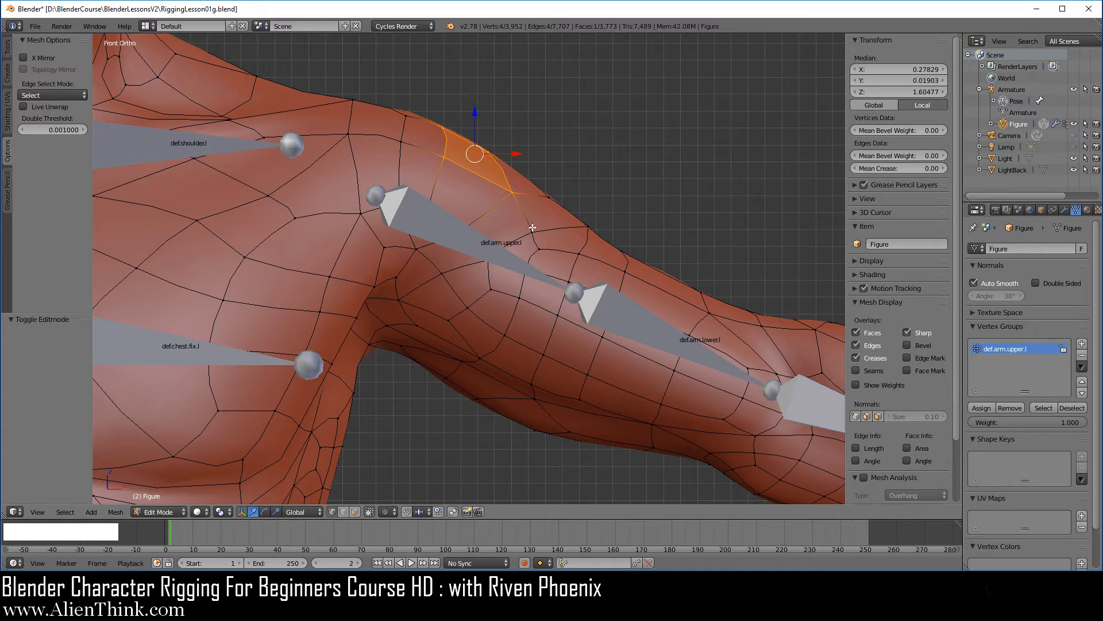
{"action": "right_click", "coordinate": [533, 227]}
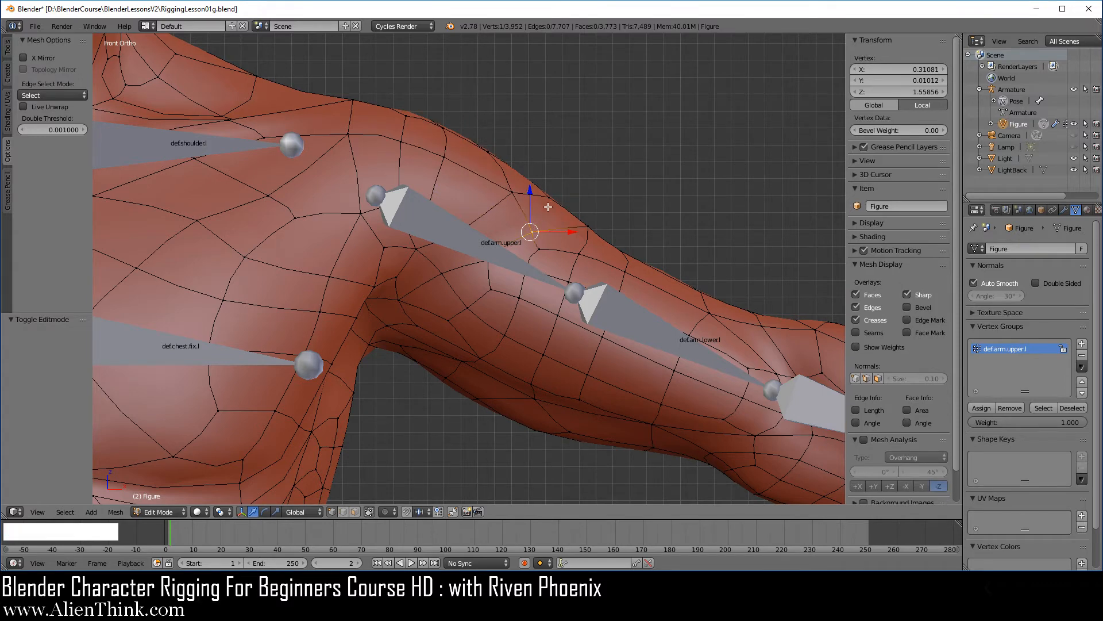
{"action": "mouse_move", "coordinate": [540, 214]}
{"action": "middle_mouse_down"}
{"action": "mouse_move", "coordinate": [519, 250]}
{"action": "mouse_move", "coordinate": [558, 223]}
{"action": "middle_mouse_up"}
{"action": "right_click", "coordinate": [557, 197], "text": "shift"}
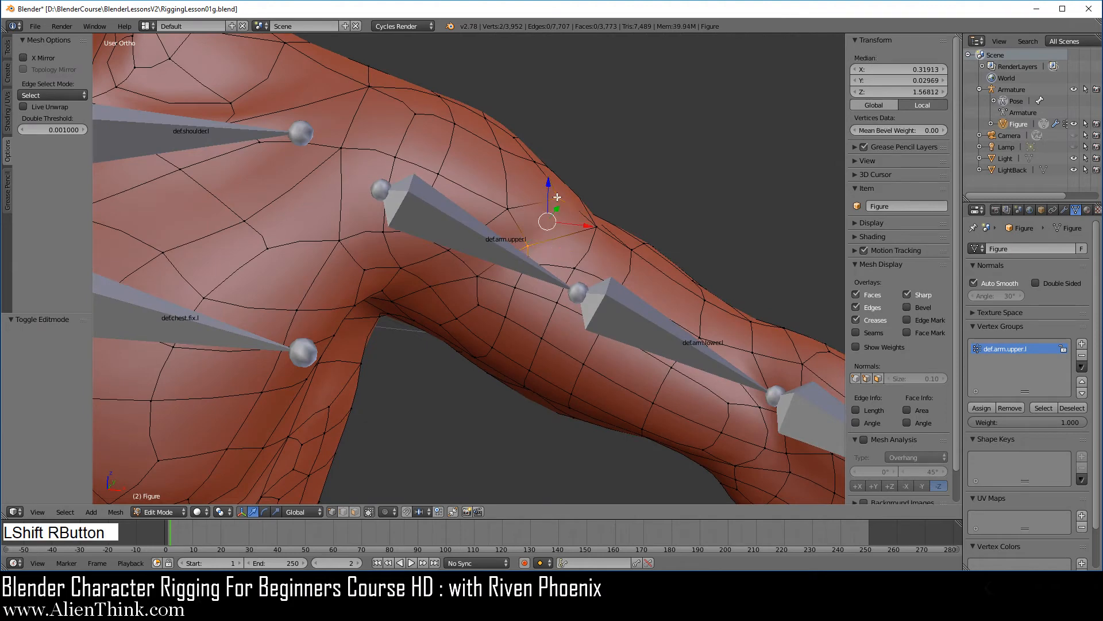
{"action": "right_click", "coordinate": [596, 228], "text": "shift"}
{"action": "right_click", "coordinate": [576, 269], "text": "shift"}
{"action": "right_click", "coordinate": [630, 250], "text": "shift"}
{"action": "right_click", "coordinate": [625, 284], "text": "shift"}
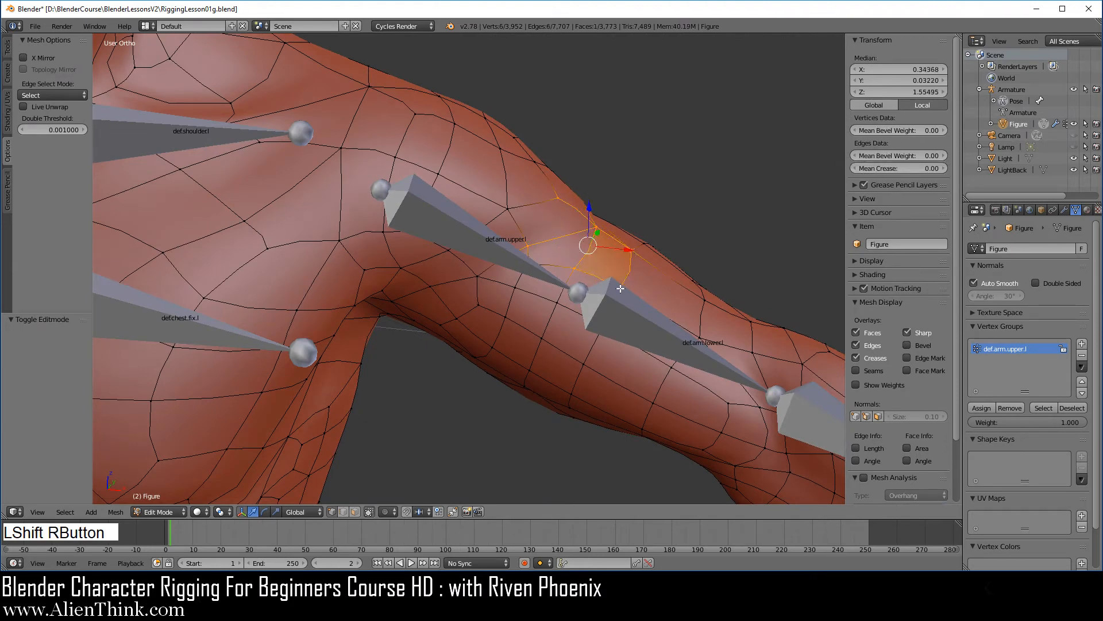
{"action": "right_click", "coordinate": [528, 263], "text": "shift"}
{"action": "middle_click_drag", "start_coordinate": [545, 336], "coordinate": [495, 234]}
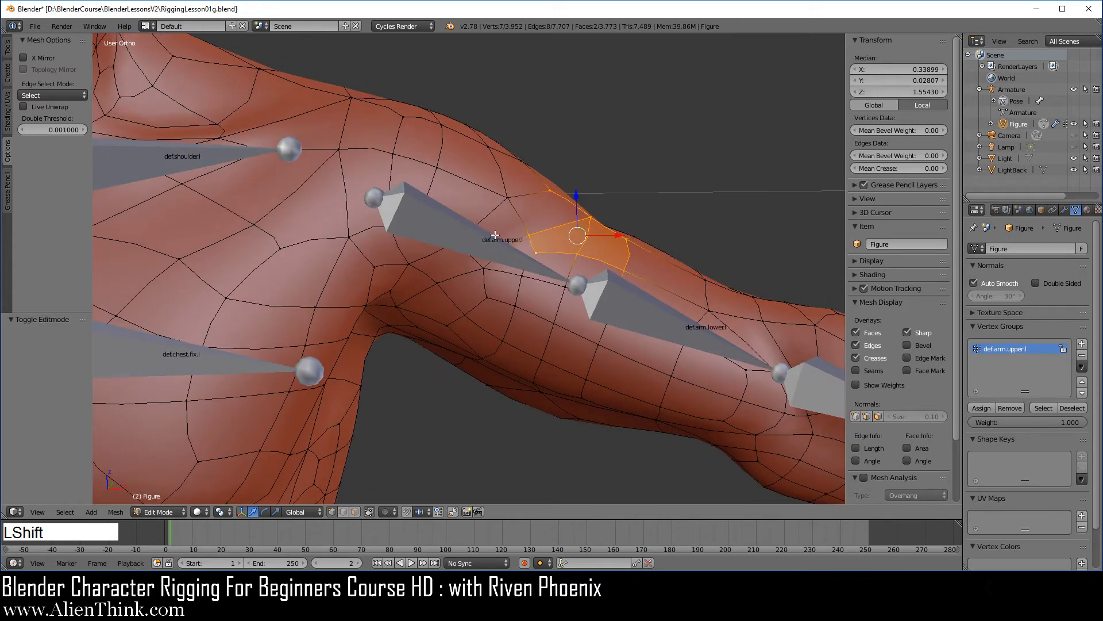
{"action": "right_click", "coordinate": [515, 202], "text": "shift"}
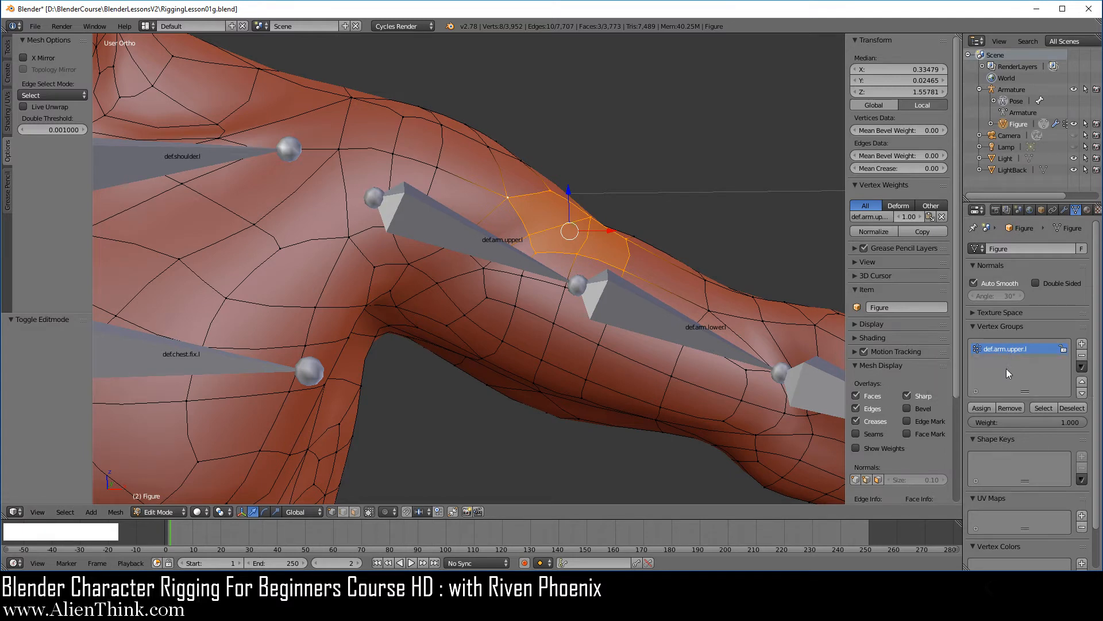
Assign the eight selected vertices to the def.arm.upper.l group with weight 1.000, and reselect the whole group to check it
{"action": "left_click", "coordinate": [985, 411]}
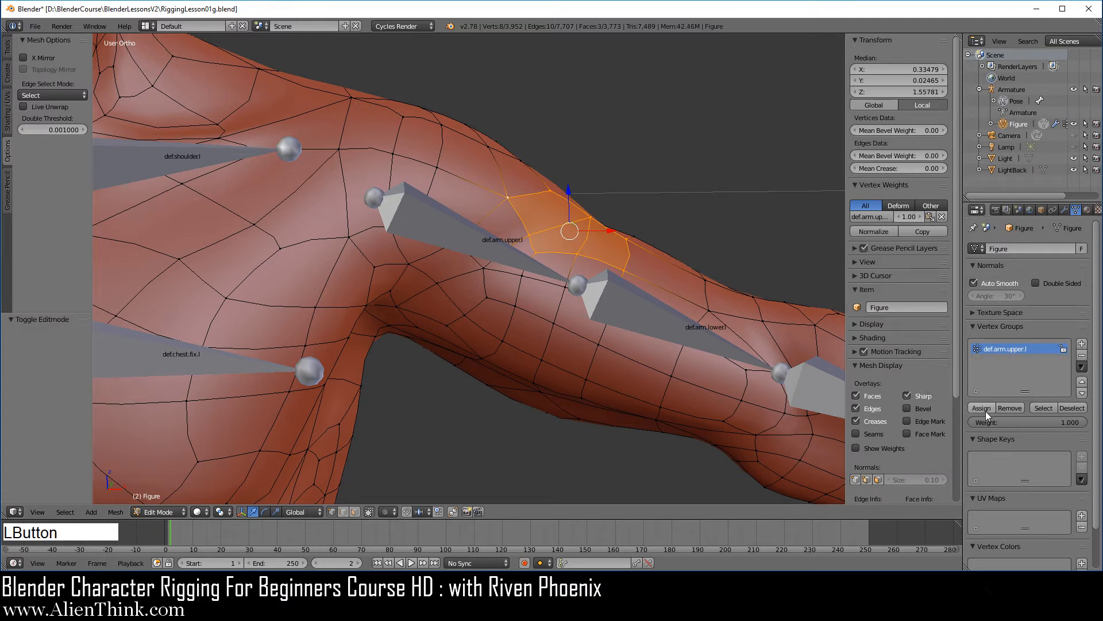
{"action": "left_click", "coordinate": [1067, 409]}
{"action": "left_click", "coordinate": [1037, 408]}
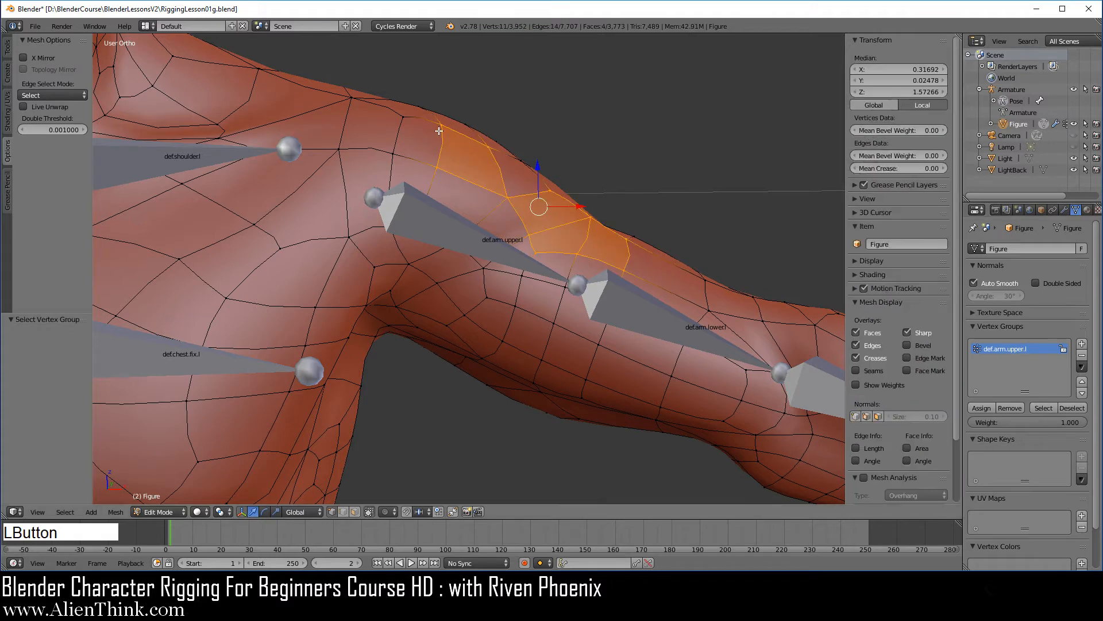
Add four vertices along the top back of the left shoulder to the selection, assign them to def.arm.upper.l and reselect the group
{"action": "middle_click_drag", "start_coordinate": [539, 228], "coordinate": [522, 166]}
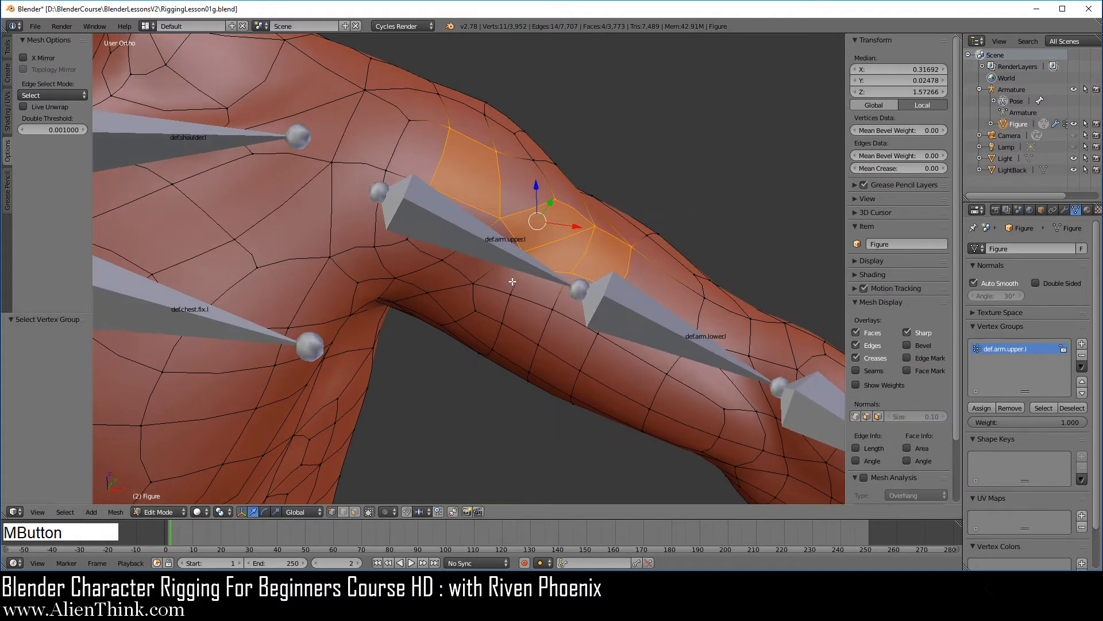
{"action": "right_click", "coordinate": [532, 160], "text": "shift"}
{"action": "right_click", "coordinate": [516, 133], "text": "shift"}
{"action": "right_click", "coordinate": [484, 114], "text": "shift"}
{"action": "right_click", "coordinate": [438, 93], "text": "shift"}
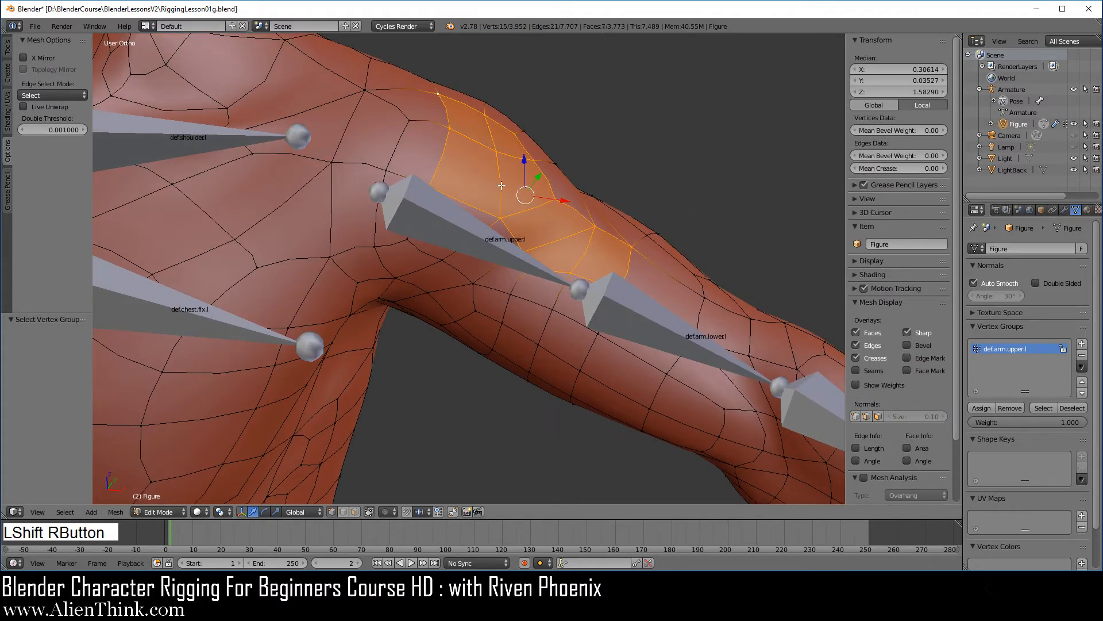
{"action": "left_click", "coordinate": [982, 407]}
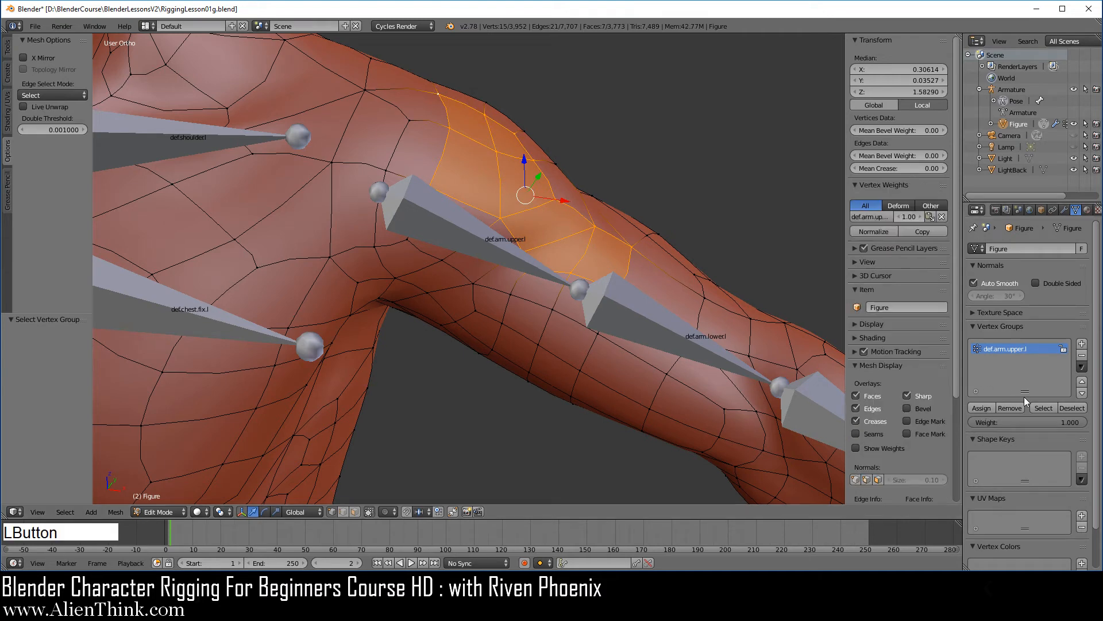
{"action": "left_click", "coordinate": [1077, 410]}
{"action": "left_click", "coordinate": [1043, 407]}
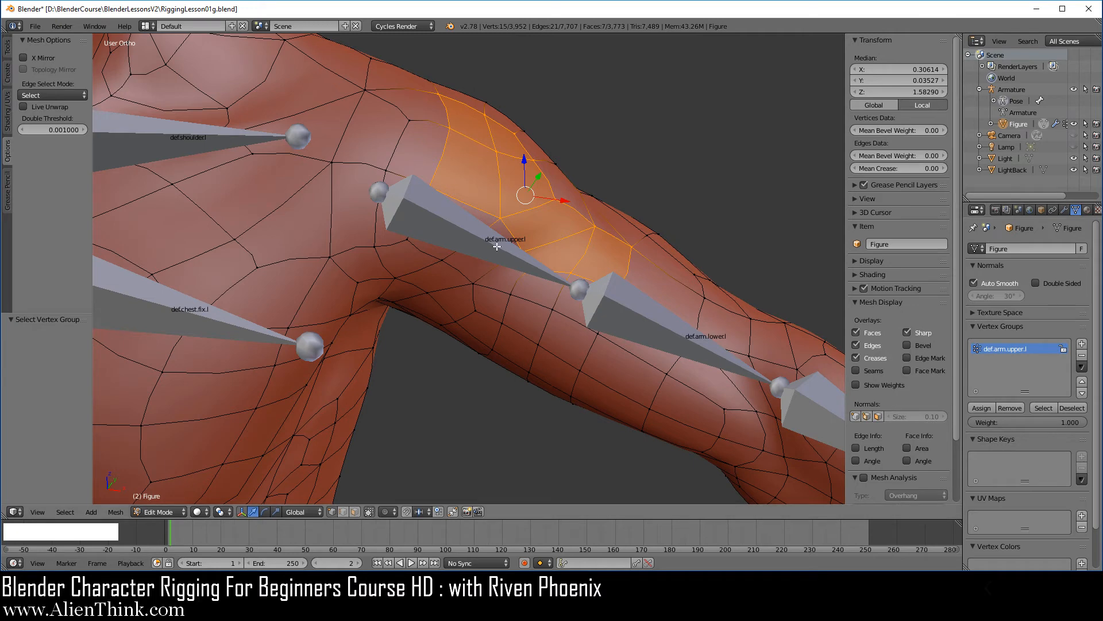
Test the enlarged group from the front by rotating the left upper arm bone upward, cancel the rotation and reselect the Figure
{"action": "key", "text": "KP_1"}
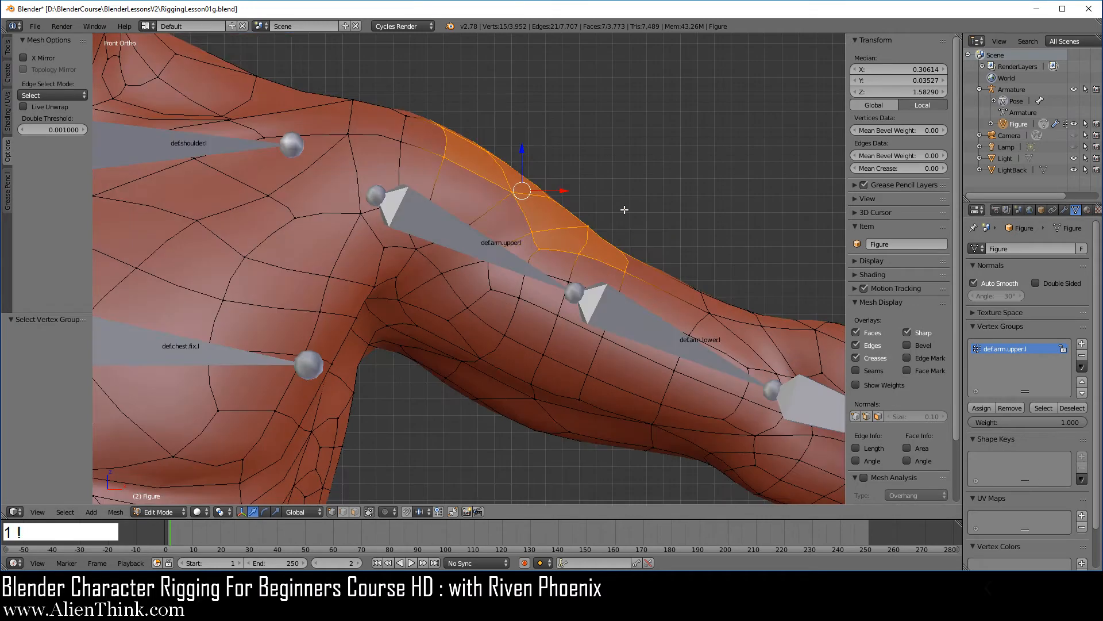
{"action": "left_click", "coordinate": [1006, 100]}
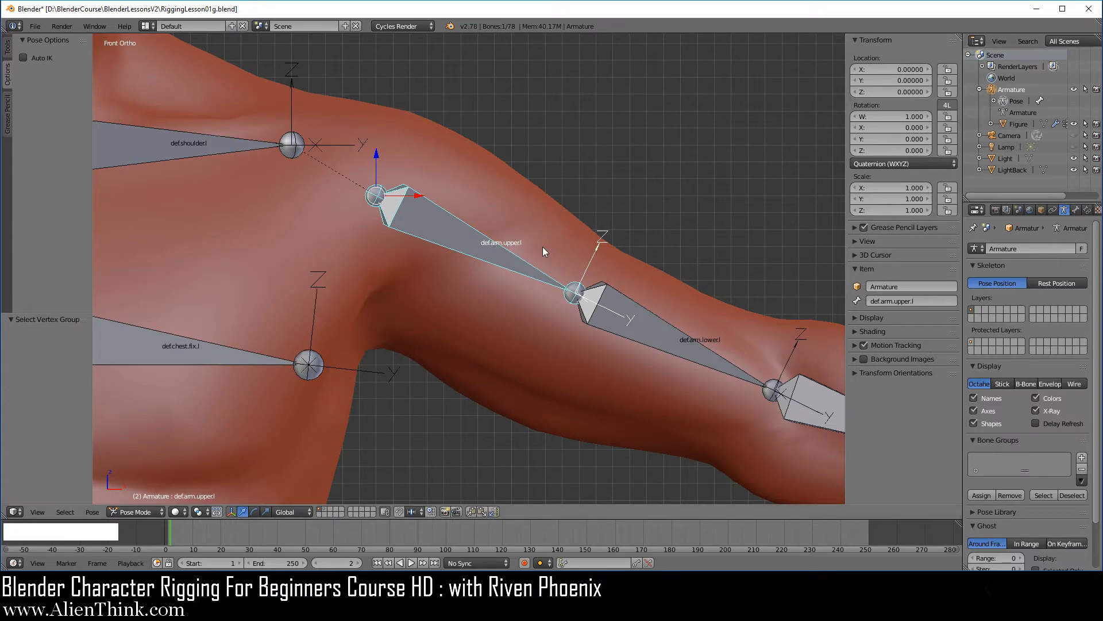
{"action": "key", "text": "r"}
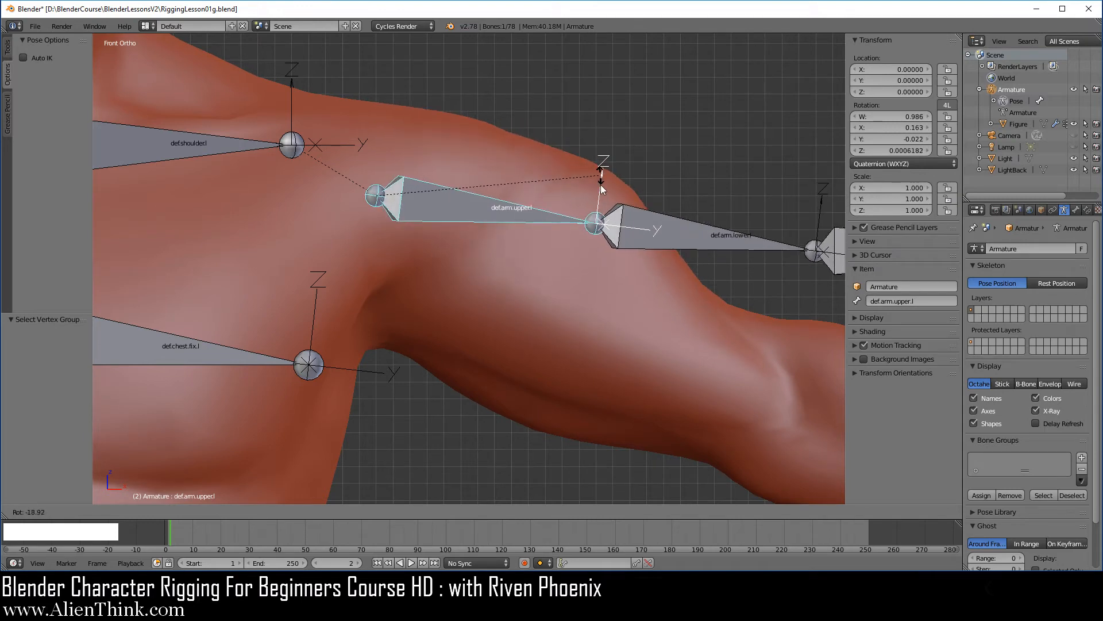
{"action": "right_click", "coordinate": [584, 229]}
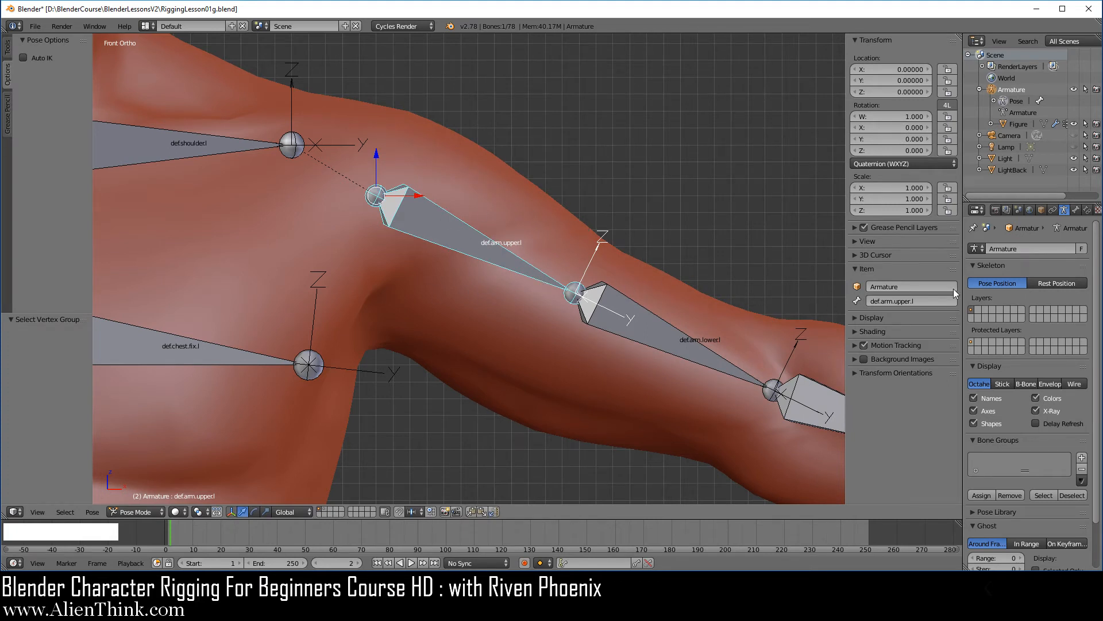
{"action": "key", "text": "ctrl+Tab"}
{"action": "right_click", "coordinate": [566, 226]}
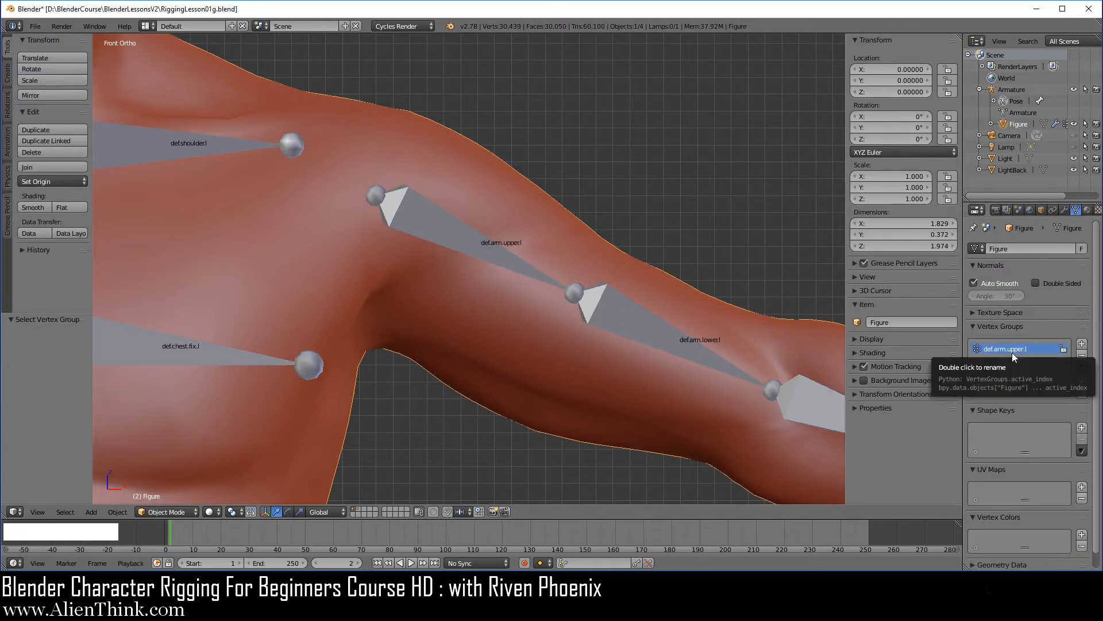
Put the Figure in Edit Mode and check the def.arm.upper.l group by deselecting and reselecting its vertices
{"action": "right_click", "coordinate": [520, 216]}
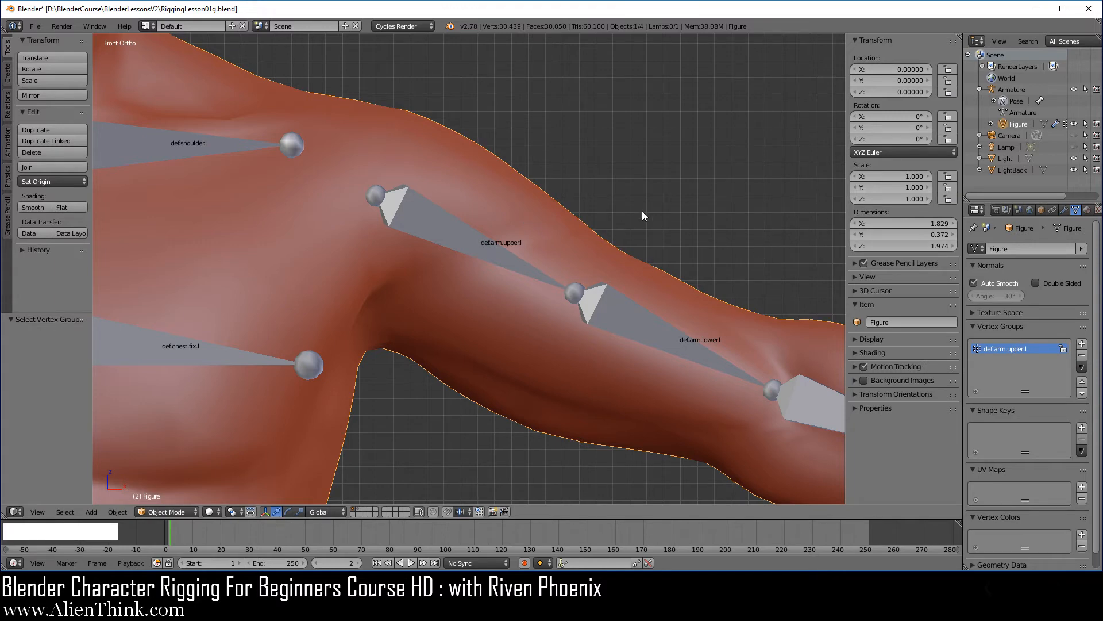
{"action": "key", "text": "Tab"}
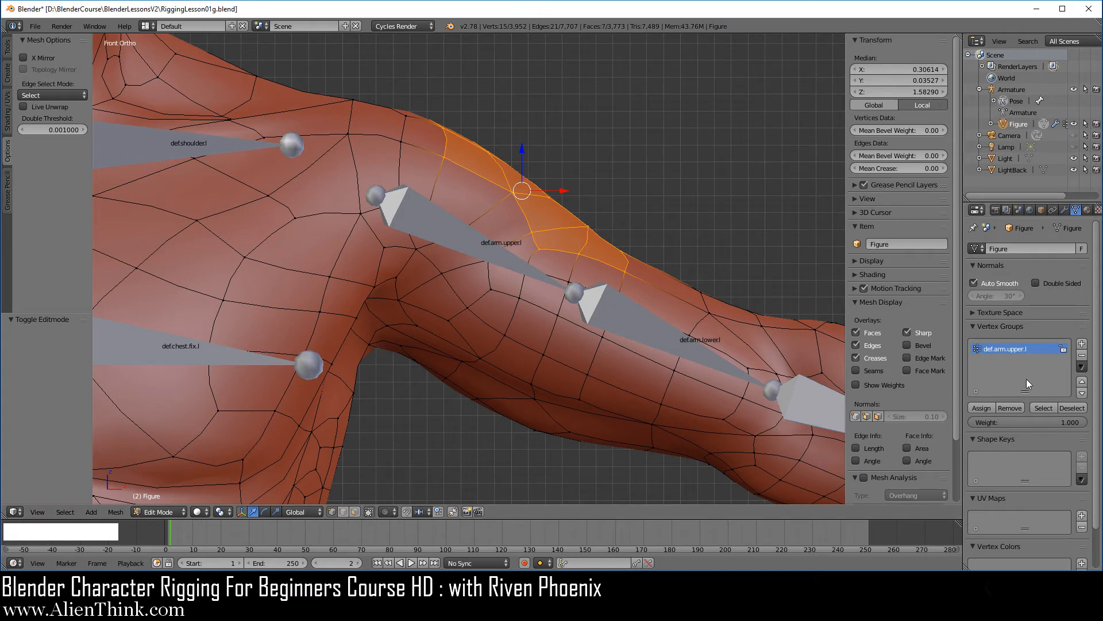
{"action": "left_click", "coordinate": [1011, 408]}
{"action": "left_click", "coordinate": [1046, 410]}
{"action": "left_click", "coordinate": [1081, 409]}
{"action": "left_click", "coordinate": [1050, 409]}
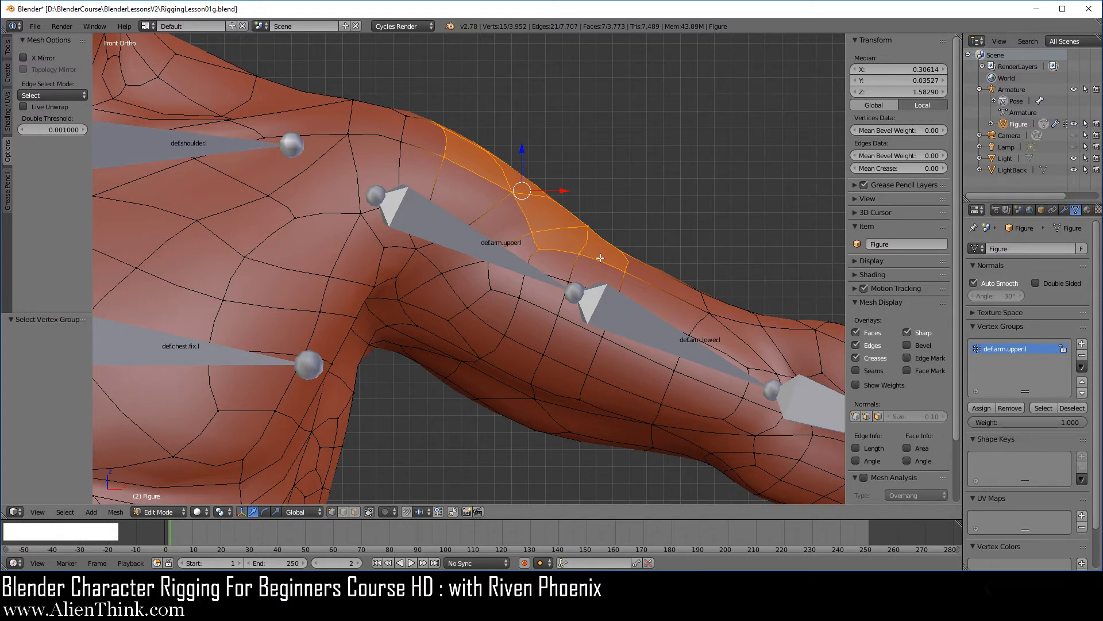
Clear the vertex selection, add a second vertex group to the Figure and delete that new group again
{"action": "key", "text": "a"}
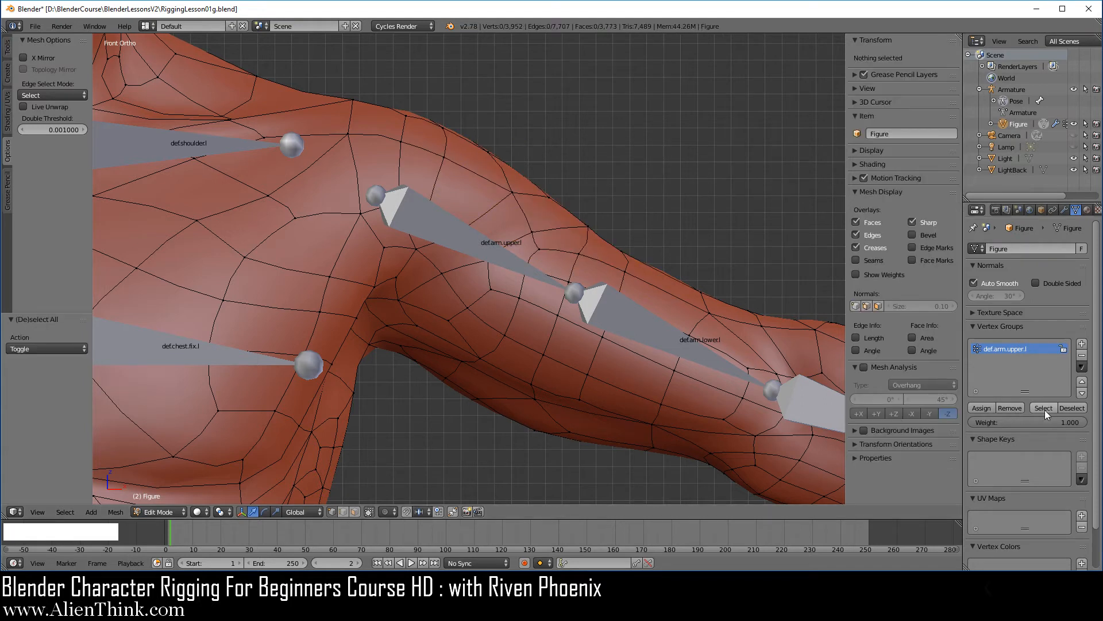
{"action": "left_click", "coordinate": [1075, 409]}
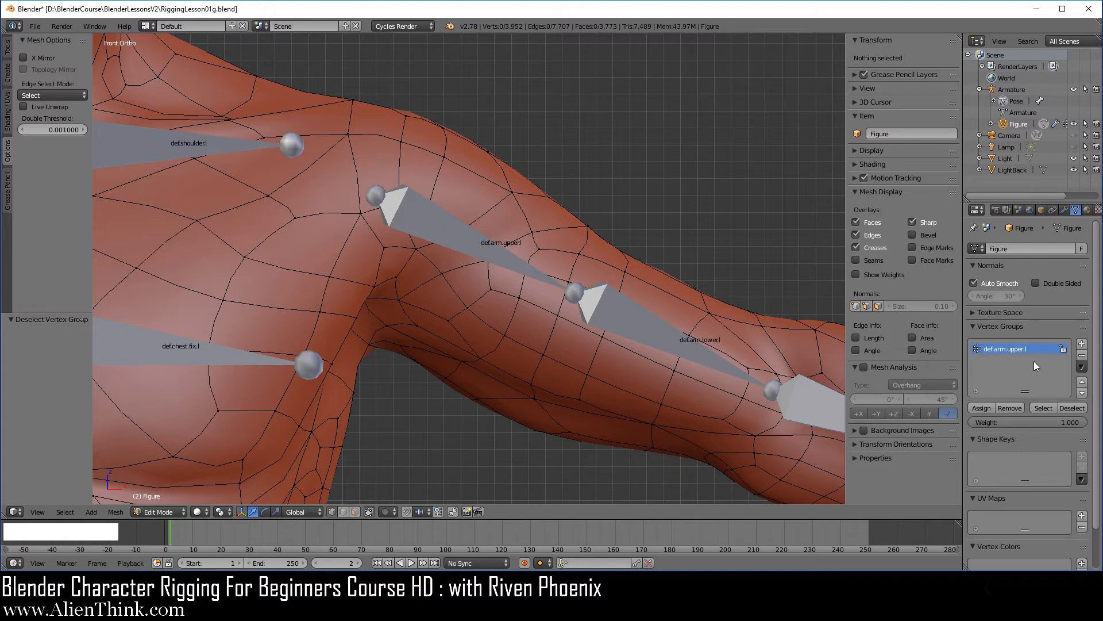
{"action": "left_click", "coordinate": [1082, 343]}
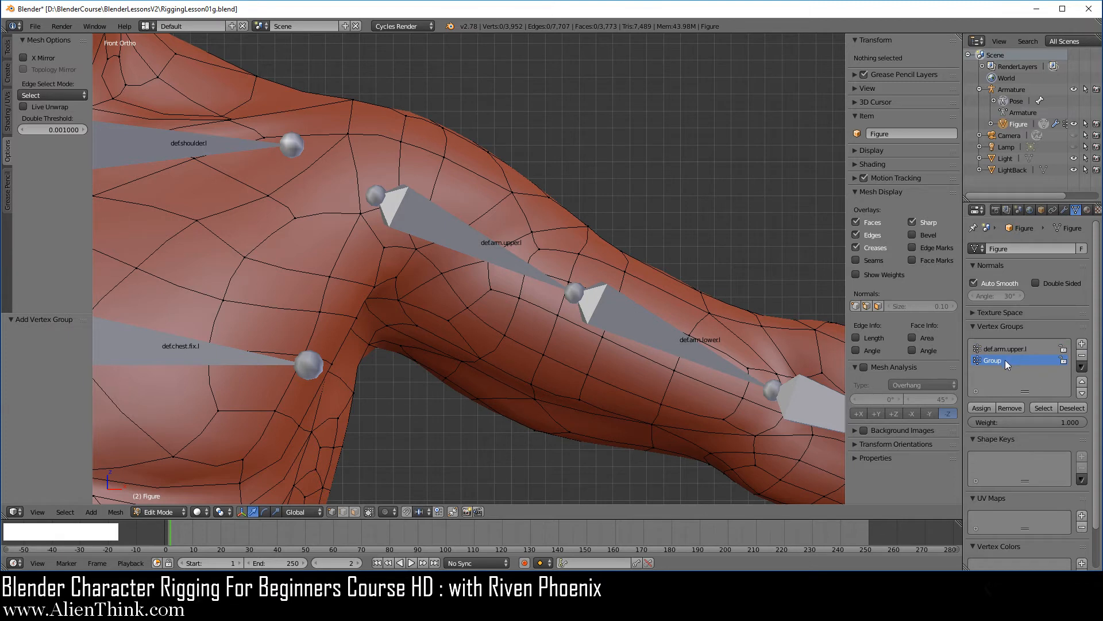
{"action": "left_click", "coordinate": [1082, 354]}
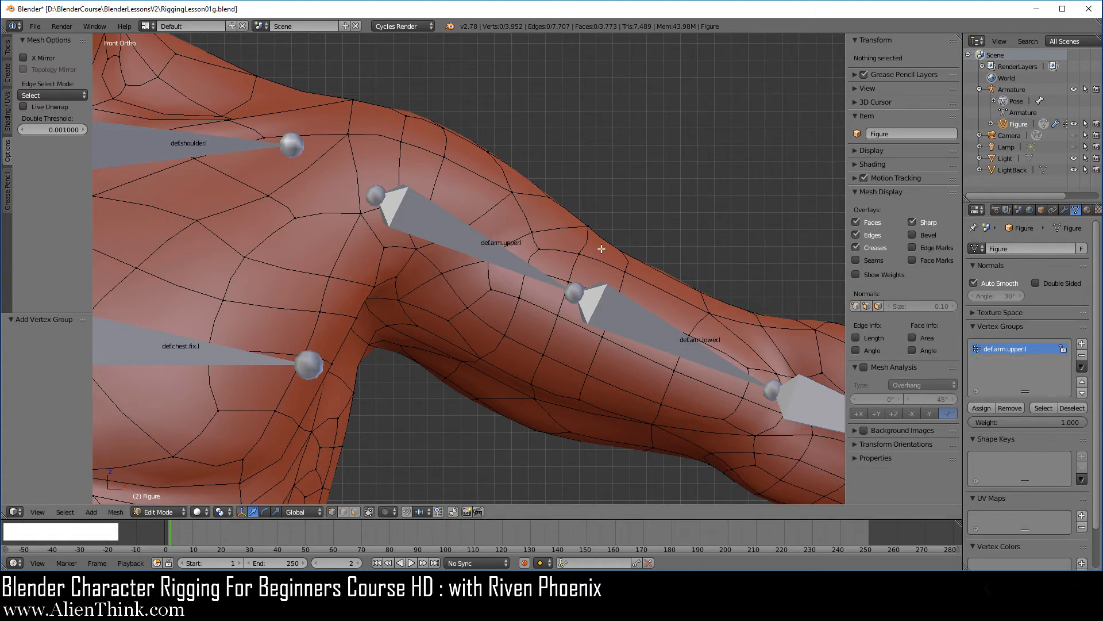
Test-rotate the def.arm.upper.l bone slightly, cancel the rotation and reselect the Figure
{"action": "left_click", "coordinate": [1014, 95]}
{"action": "right_click", "coordinate": [484, 254]}
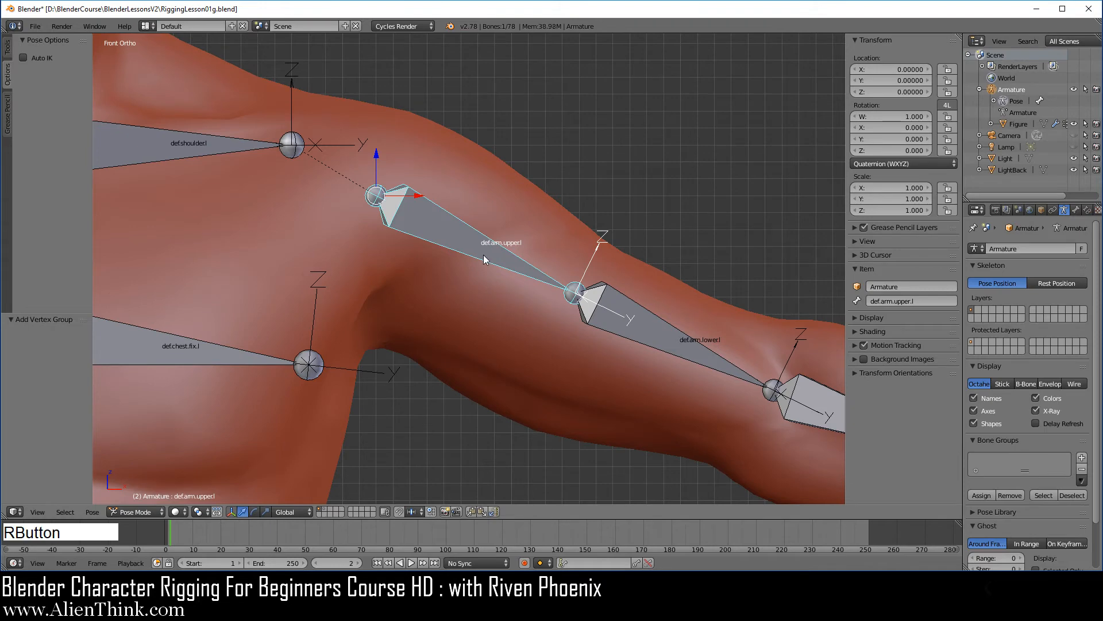
{"action": "key", "text": "r"}
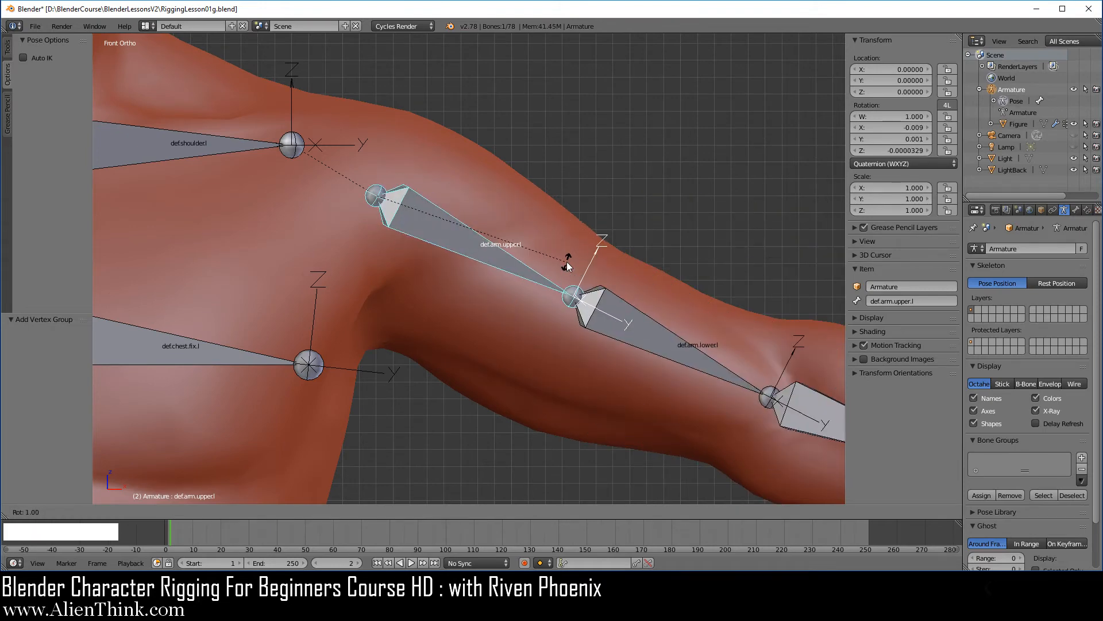
{"action": "right_click", "coordinate": [566, 261]}
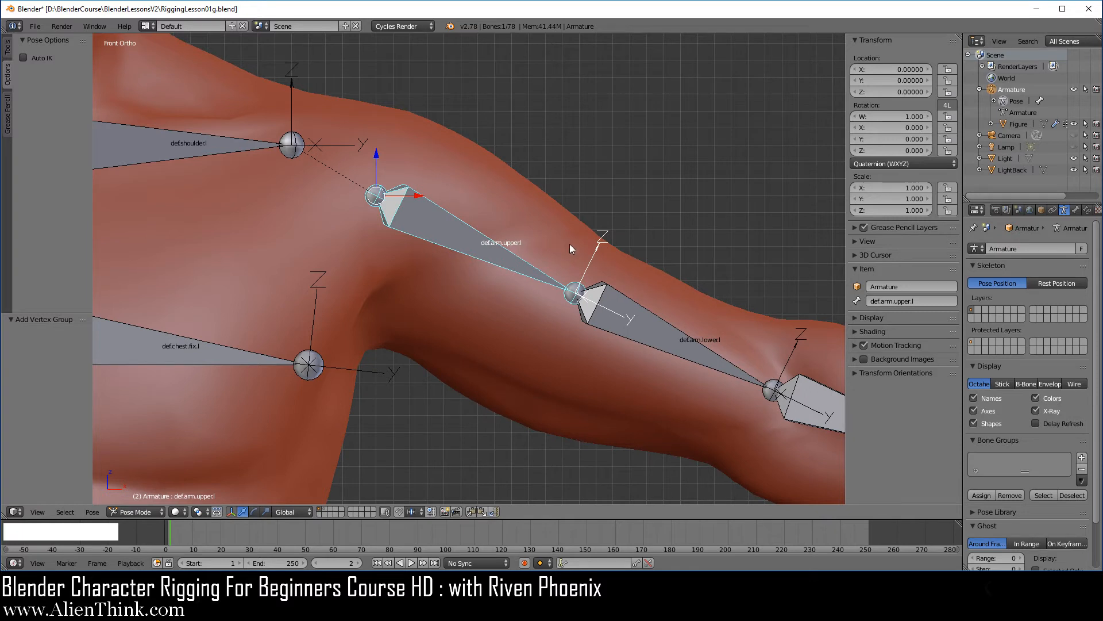
{"action": "right_click", "coordinate": [538, 227]}
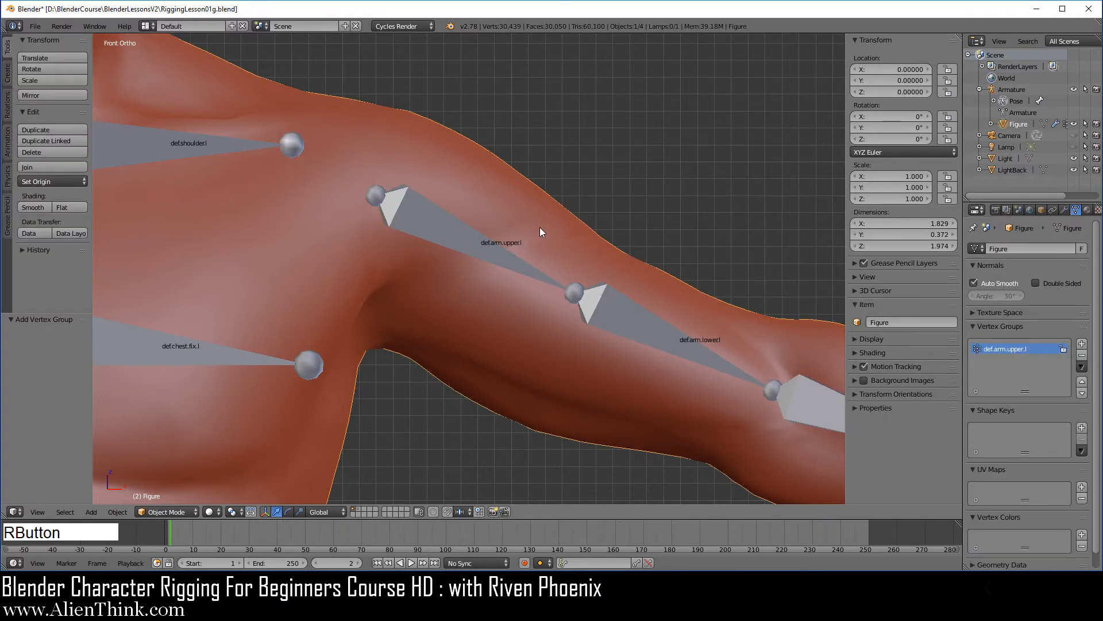
Delete the Figure's def.arm.upper.l vertex group and clear the Figure's parenting to the Armature
{"action": "left_click", "coordinate": [1081, 357]}
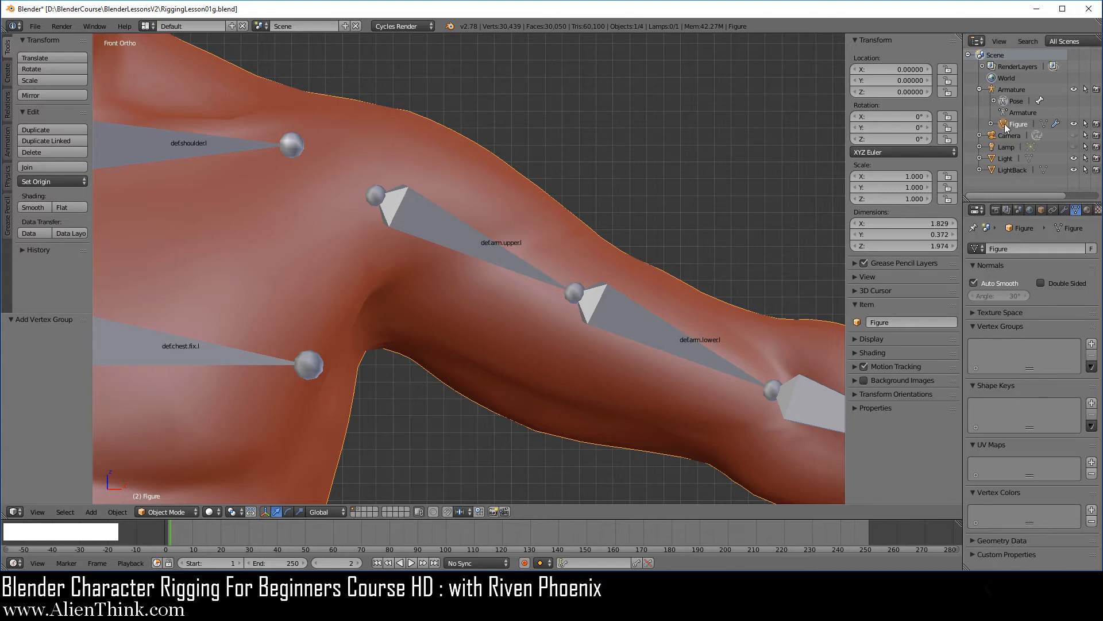
{"action": "left_click_drag", "start_coordinate": [1005, 127], "coordinate": [981, 181]}
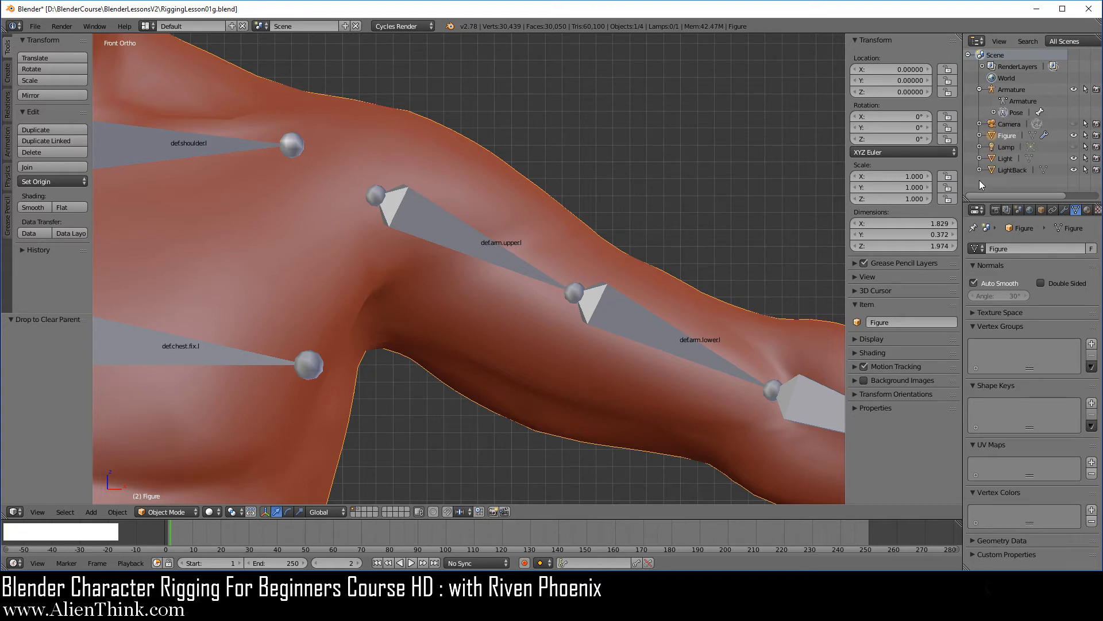
Parent the Figure to the Armature using Armature Deform With Empty Groups, and move its Armature modifier above the Subsurf modifier
{"action": "left_click", "coordinate": [1066, 210]}
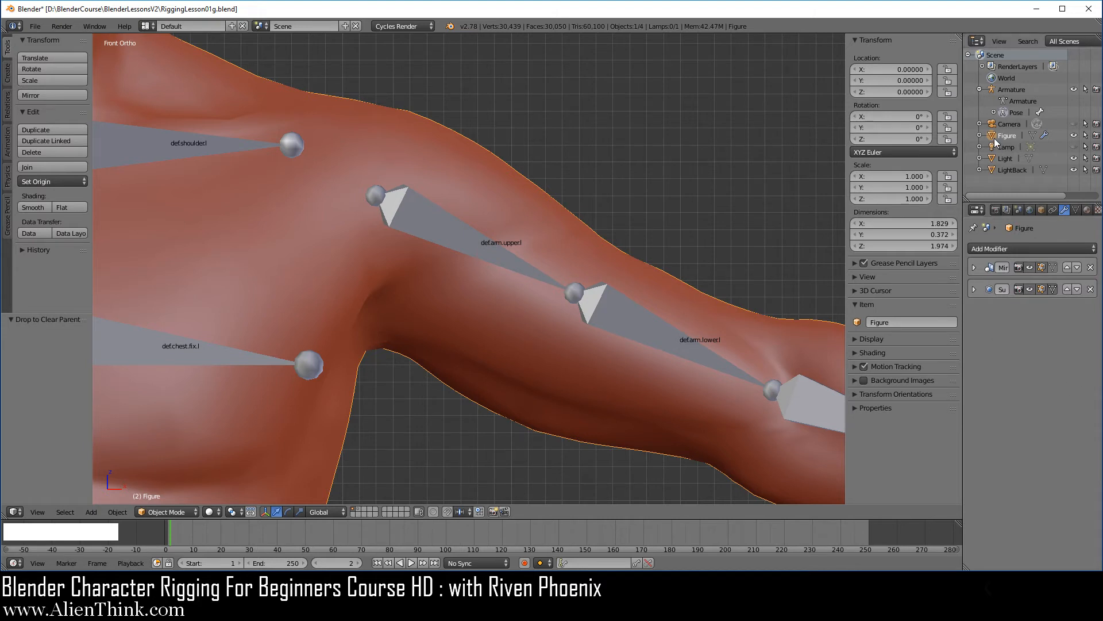
{"action": "left_click_drag", "start_coordinate": [994, 138], "coordinate": [1010, 90]}
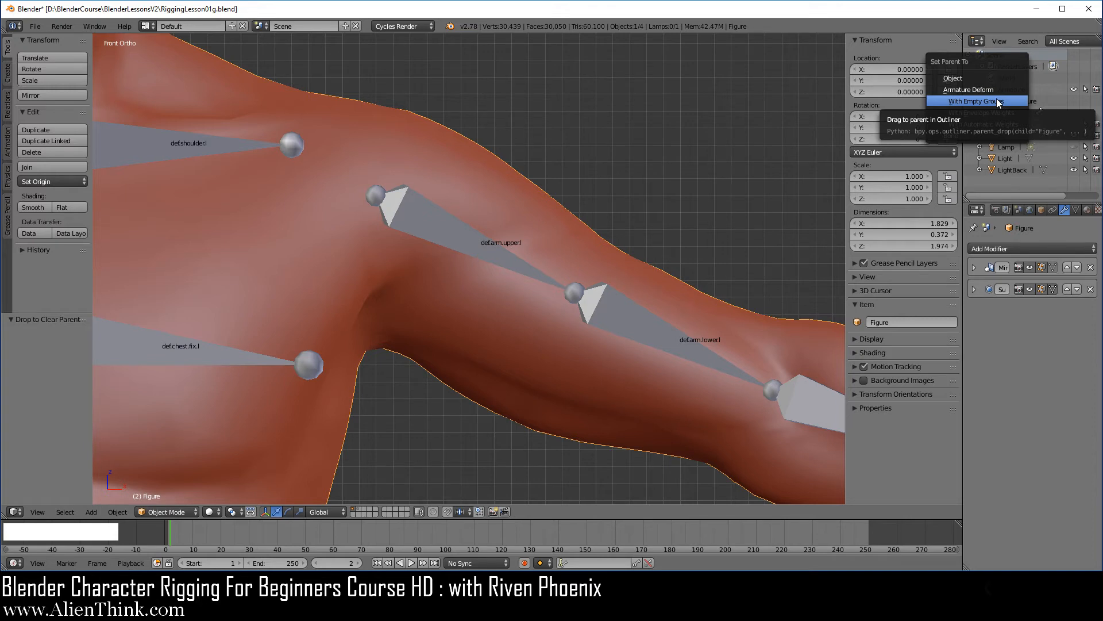
{"action": "left_click", "coordinate": [997, 101]}
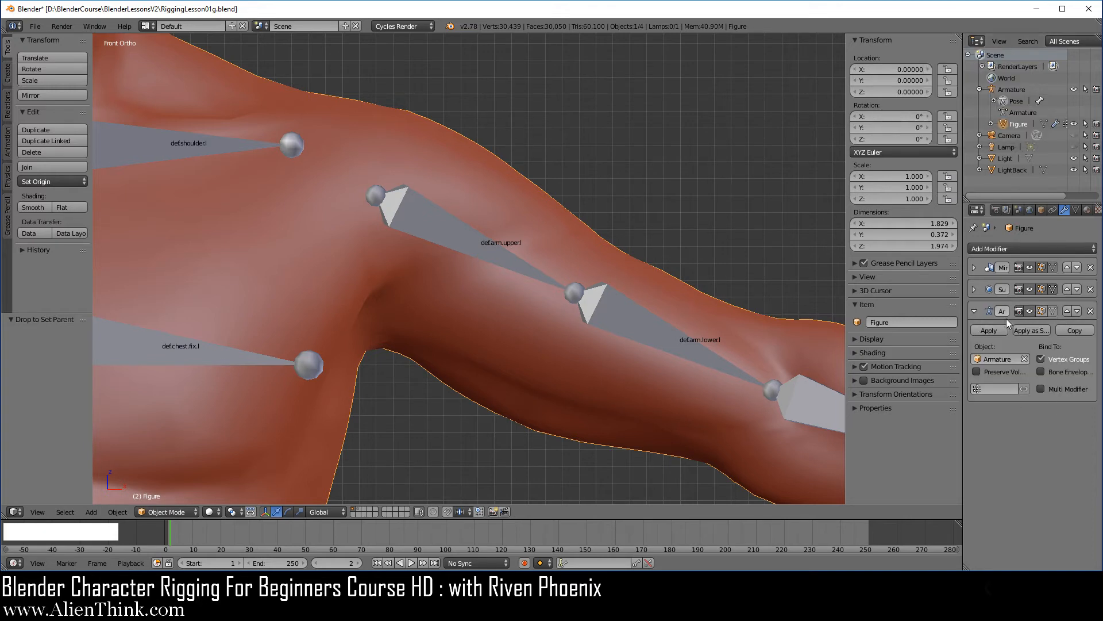
{"action": "left_click", "coordinate": [1067, 311]}
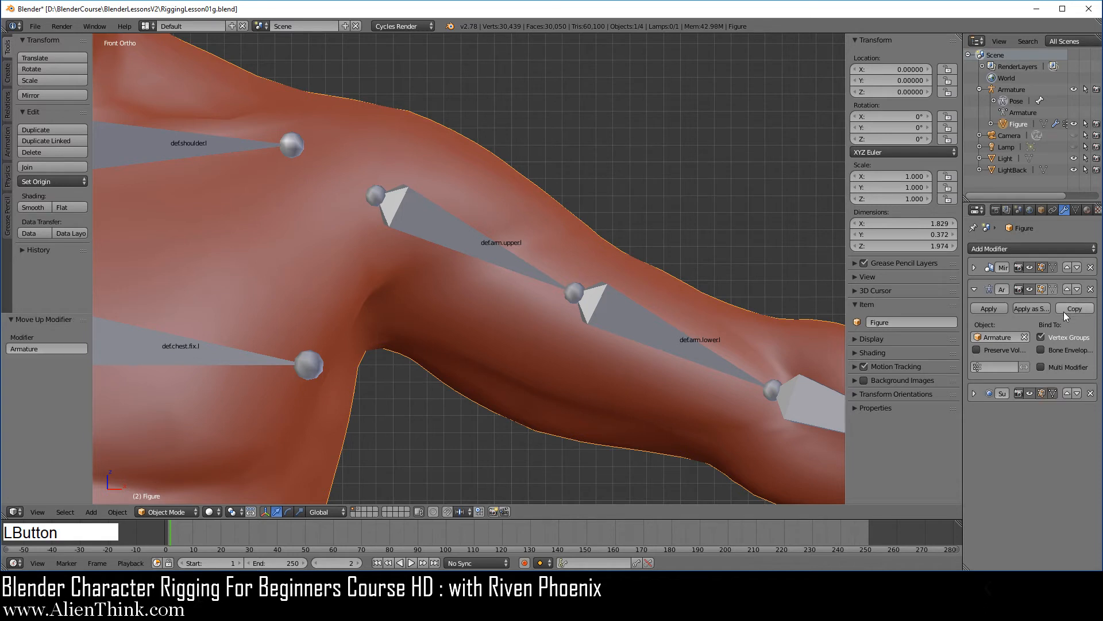
Review the Figure's vertex groups, and check the Deform option on the def.arm.upper.l and def.arm.lower.l bones
{"action": "left_click", "coordinate": [1075, 211]}
{"action": "mouse_move", "coordinate": [1067, 395]}
{"action": "left_mouse_down"}
{"action": "mouse_move", "coordinate": [1064, 346]}
{"action": "mouse_move", "coordinate": [1060, 397]}
{"action": "left_mouse_up"}
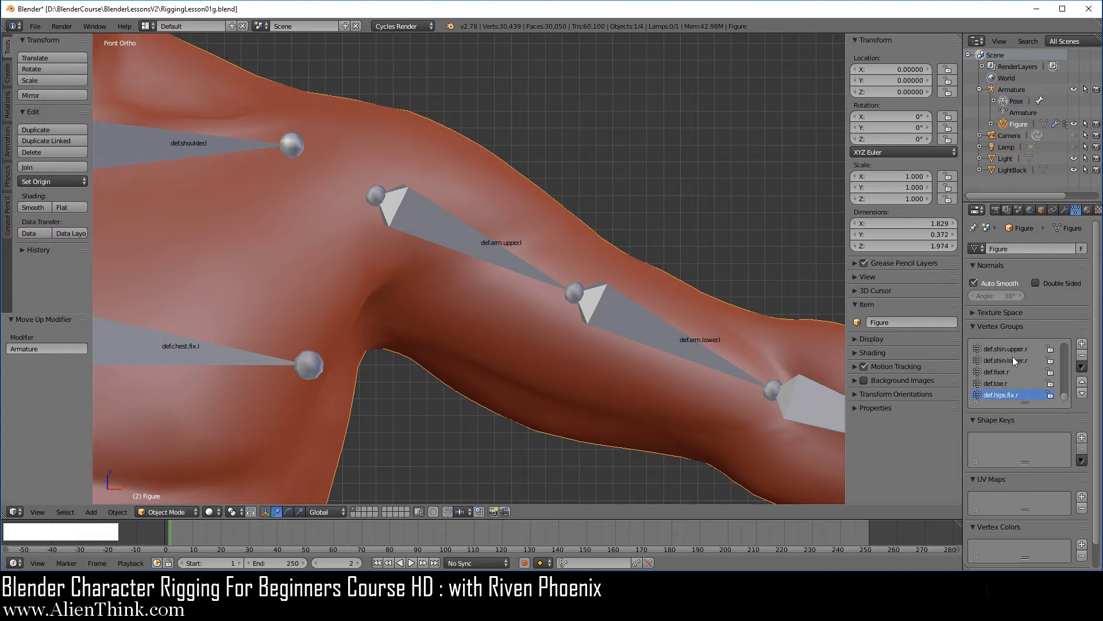
{"action": "right_click", "coordinate": [441, 228]}
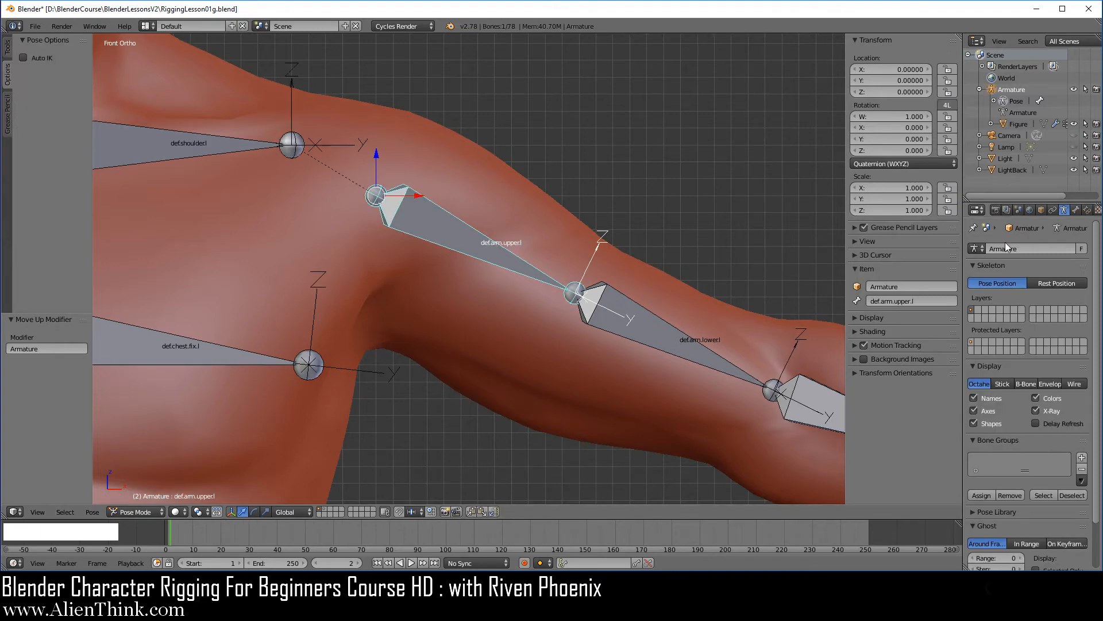
{"action": "left_click", "coordinate": [1077, 211]}
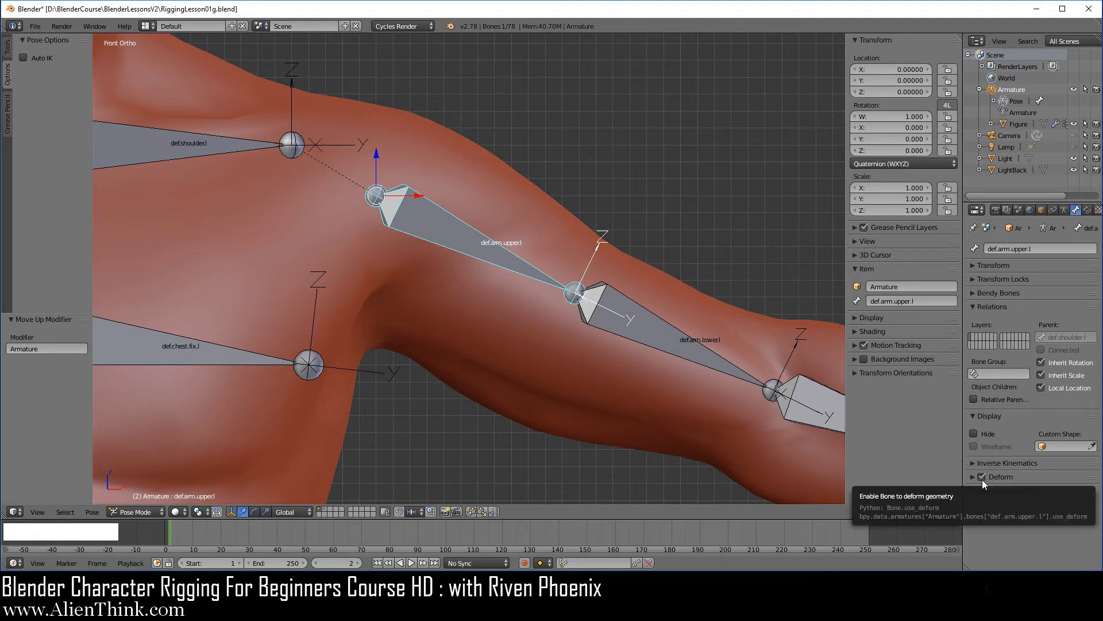
{"action": "right_click", "coordinate": [622, 311]}
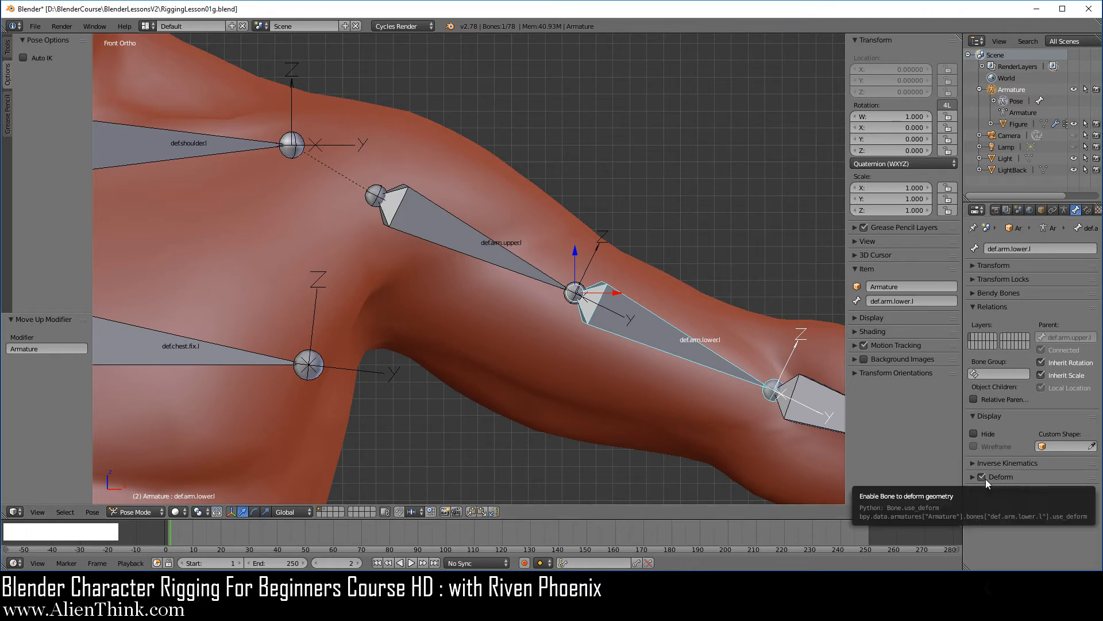
{"action": "right_click", "coordinate": [462, 248]}
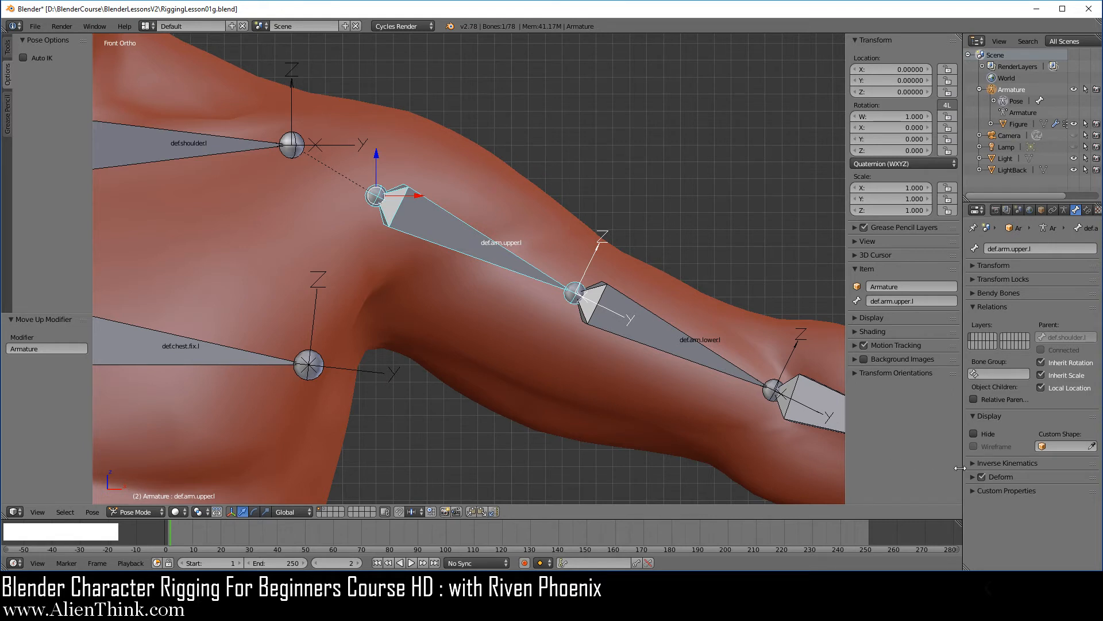
{"action": "left_click", "coordinate": [984, 475]}
{"action": "left_click", "coordinate": [981, 477]}
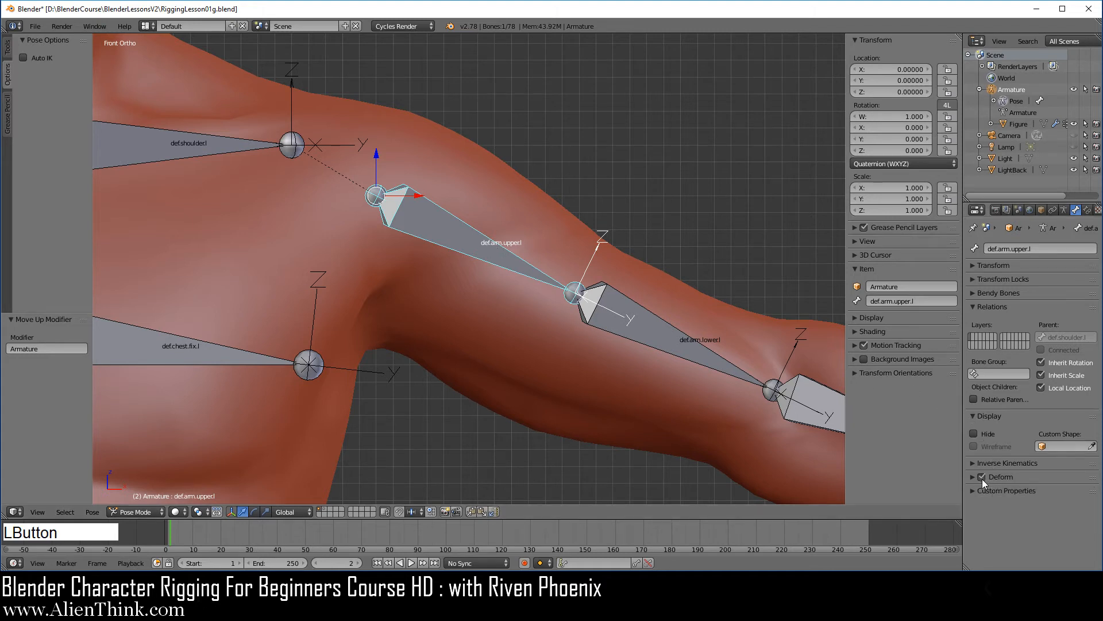
Filter the Figure's vertex groups by "def.arm.up" and make def.arm.upper.l the active group
{"action": "right_click", "coordinate": [553, 219]}
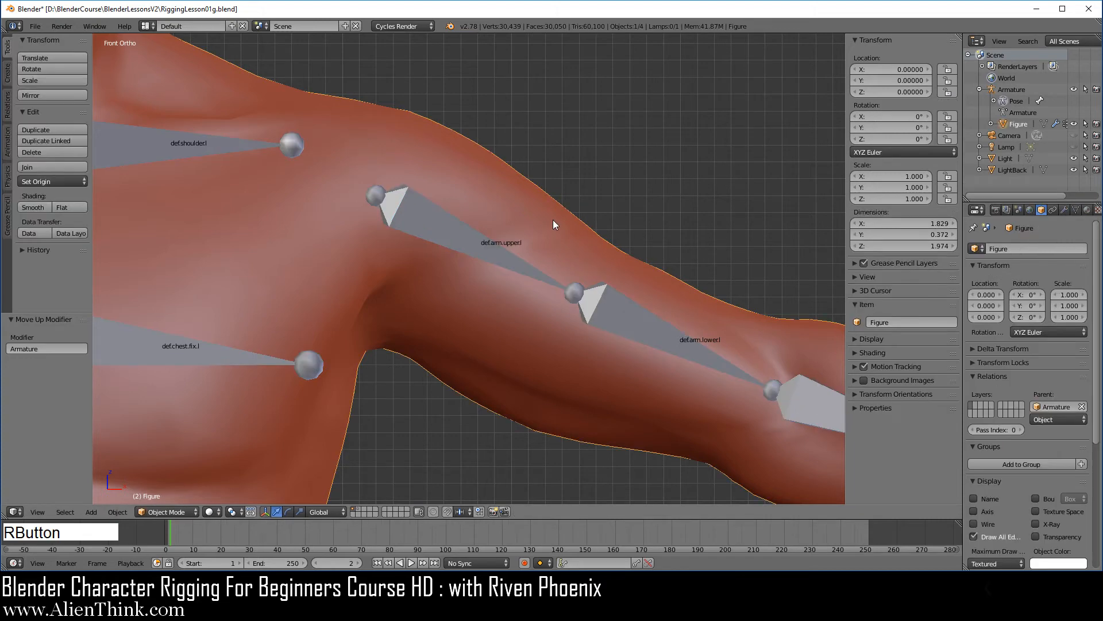
{"action": "left_click", "coordinate": [1076, 210]}
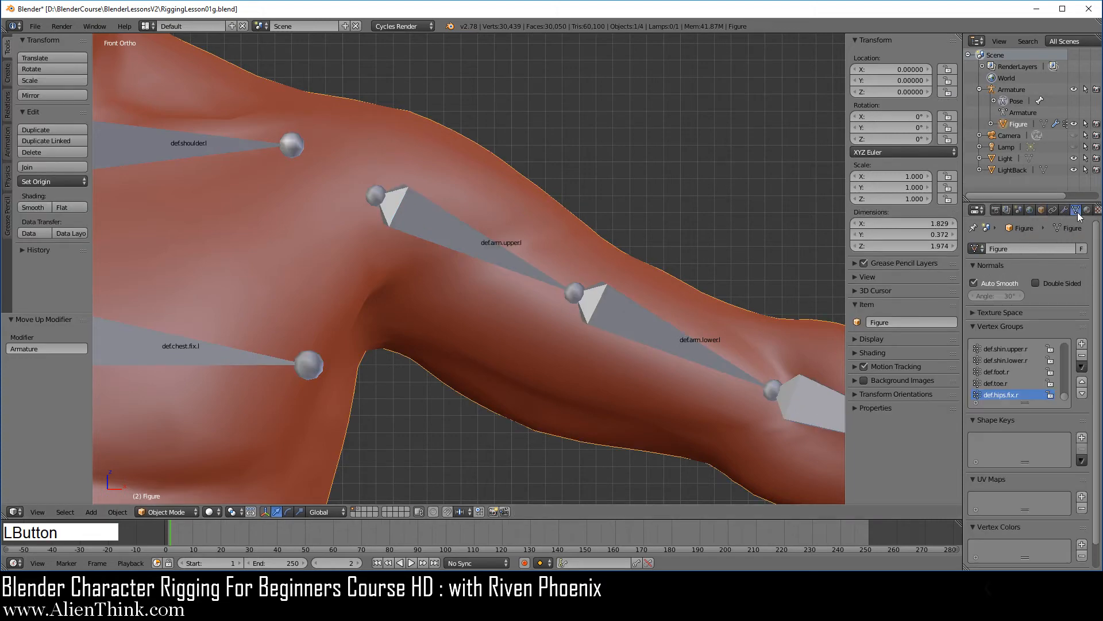
{"action": "left_click", "coordinate": [978, 402]}
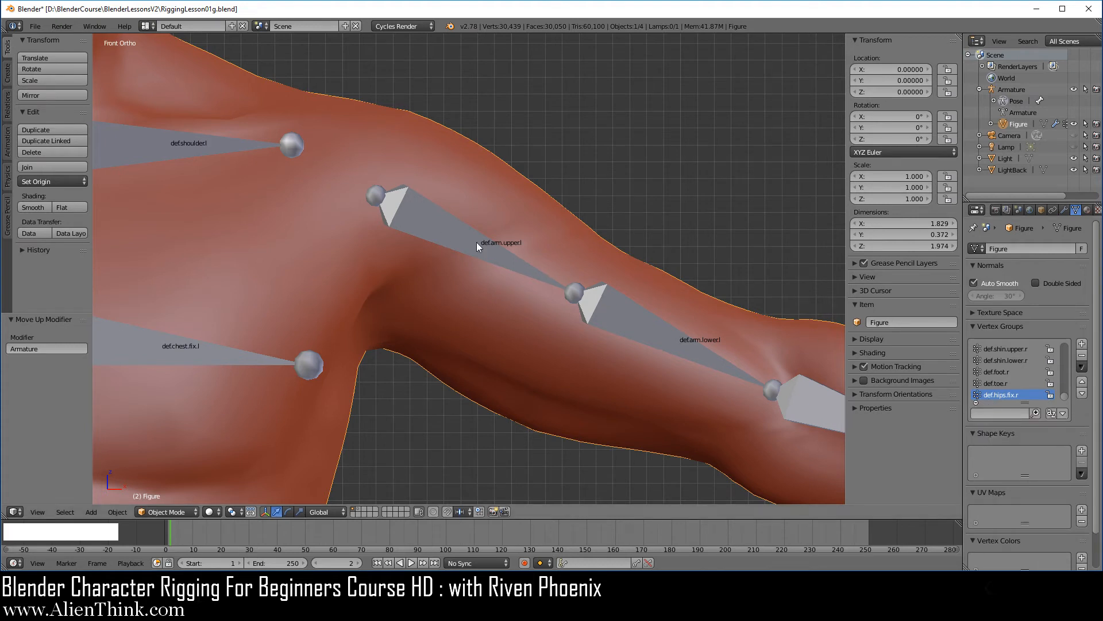
{"action": "left_click", "coordinate": [991, 413]}
{"action": "type", "text": "d"}
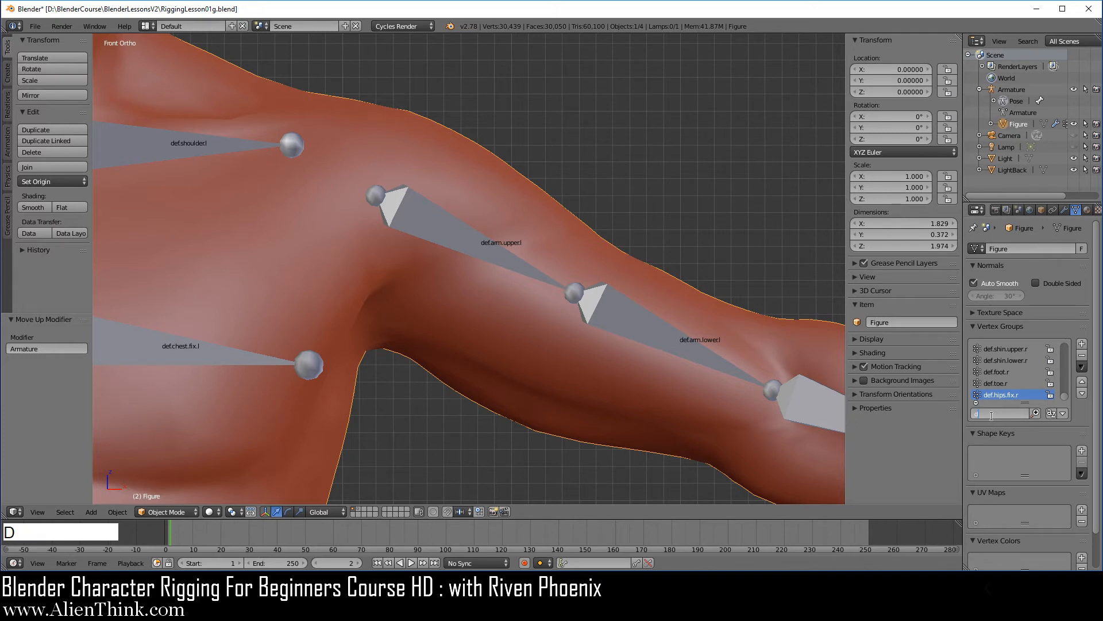
{"action": "type", "text": "ef.a"}
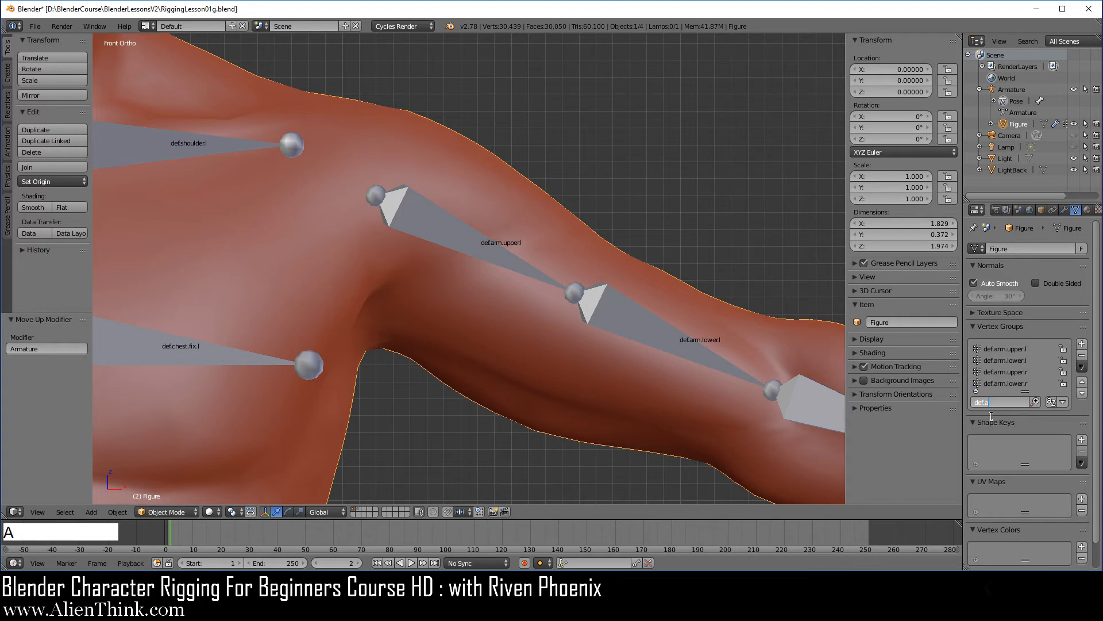
{"action": "type", "text": "rm."}
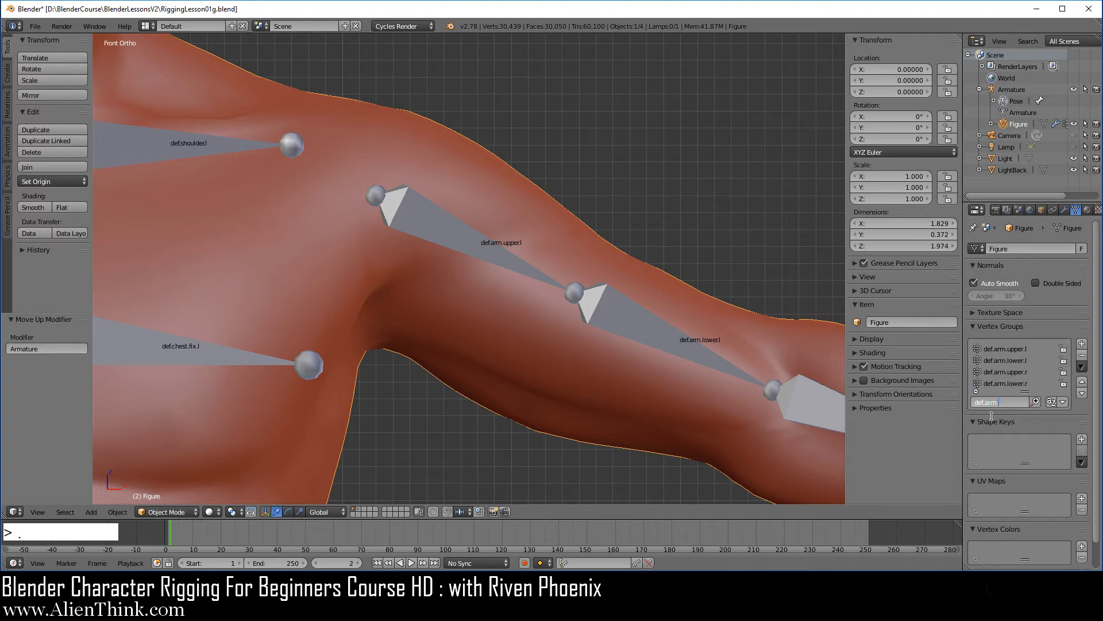
{"action": "type", "text": "up"}
{"action": "left_click", "coordinate": [1006, 347]}
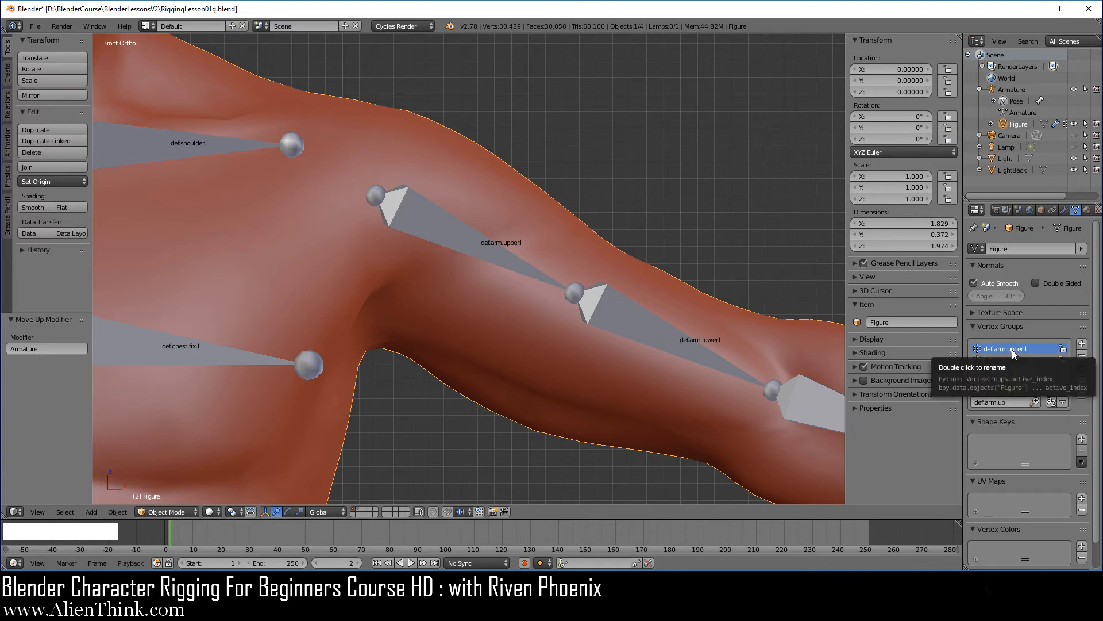
Put the Figure in Edit Mode and select the four vertices of one face on the upper outer left shoulder
{"action": "right_click", "coordinate": [514, 196]}
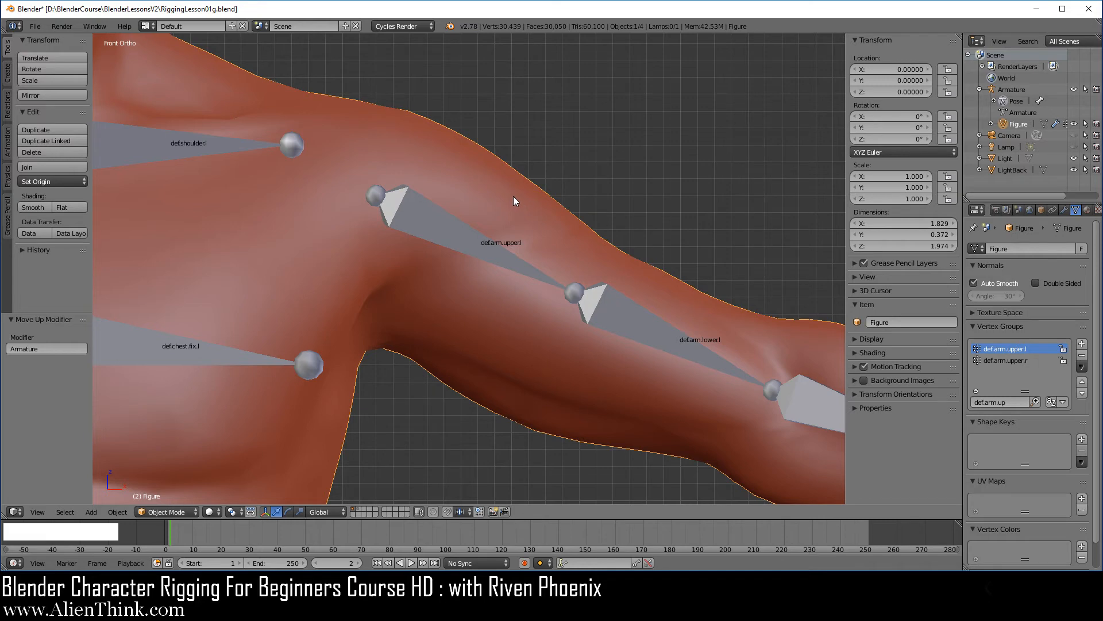
{"action": "key", "text": "Tab"}
{"action": "right_click", "coordinate": [445, 154], "text": "shift"}
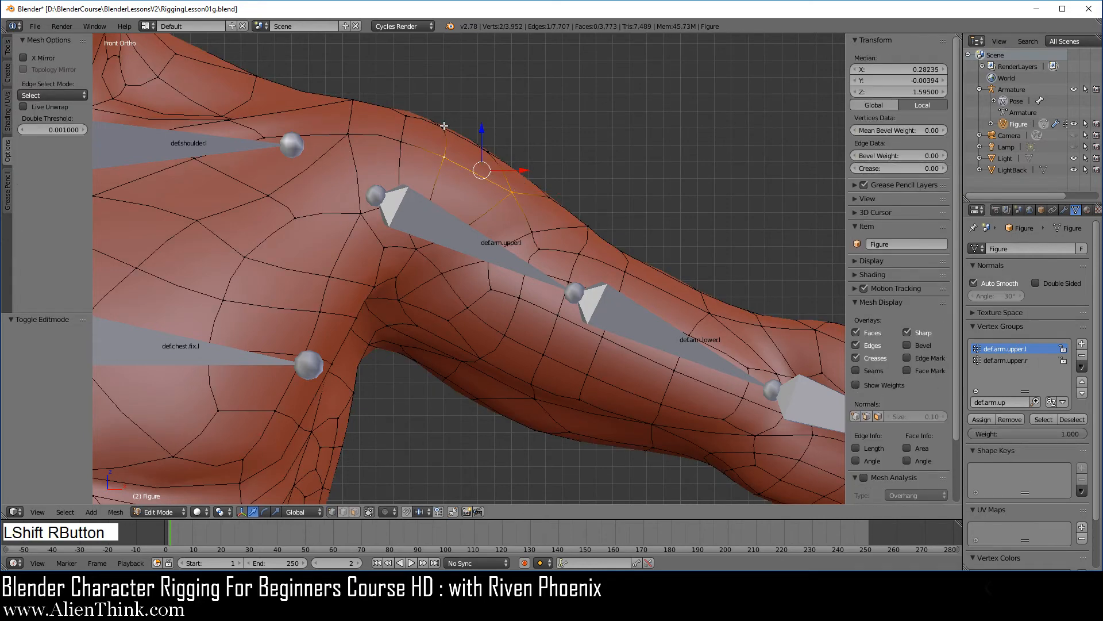
{"action": "right_click", "coordinate": [446, 126], "text": "shift"}
{"action": "right_click", "coordinate": [493, 153], "text": "shift"}
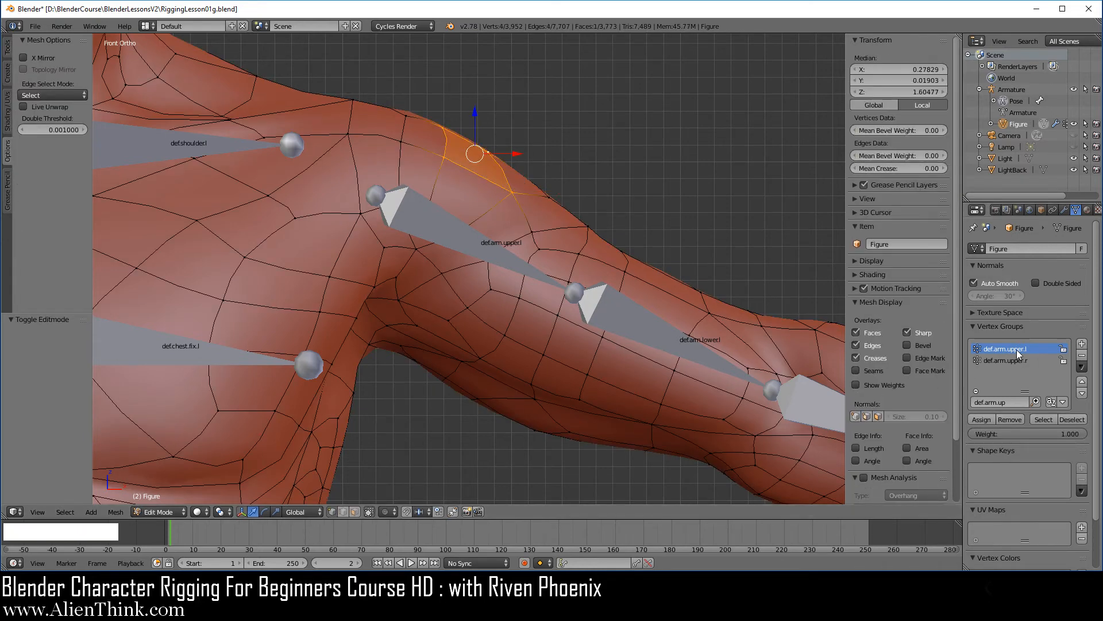
Assign the four selected vertices to def.arm.upper.l with weight 1.000, and deselect and reselect the group to check it
{"action": "left_click", "coordinate": [988, 420]}
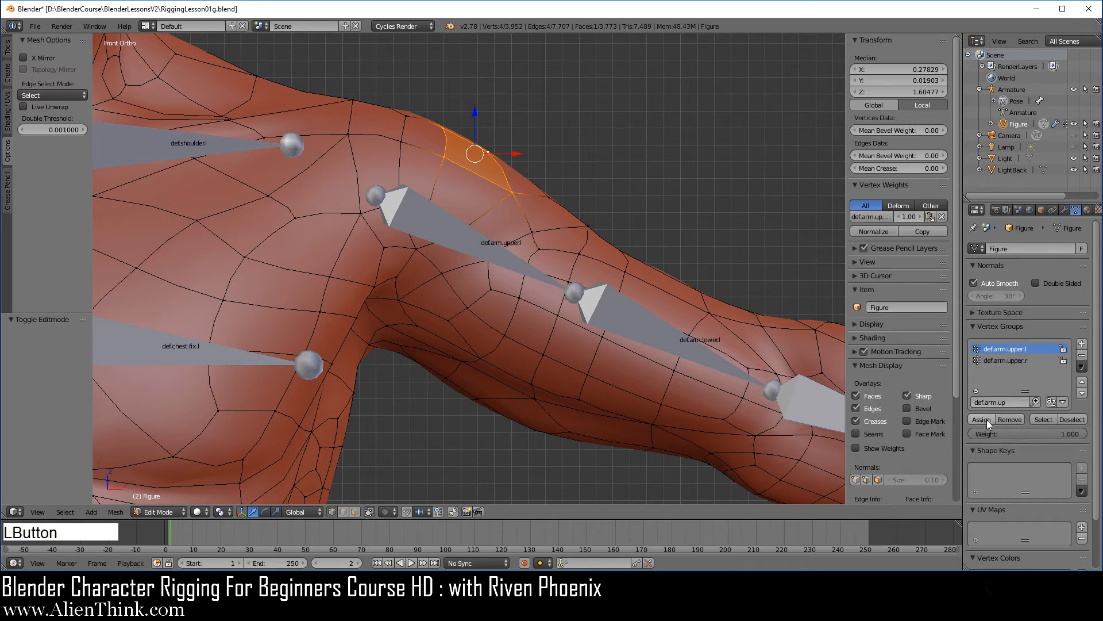
{"action": "left_click", "coordinate": [1067, 419]}
{"action": "left_click", "coordinate": [1047, 419]}
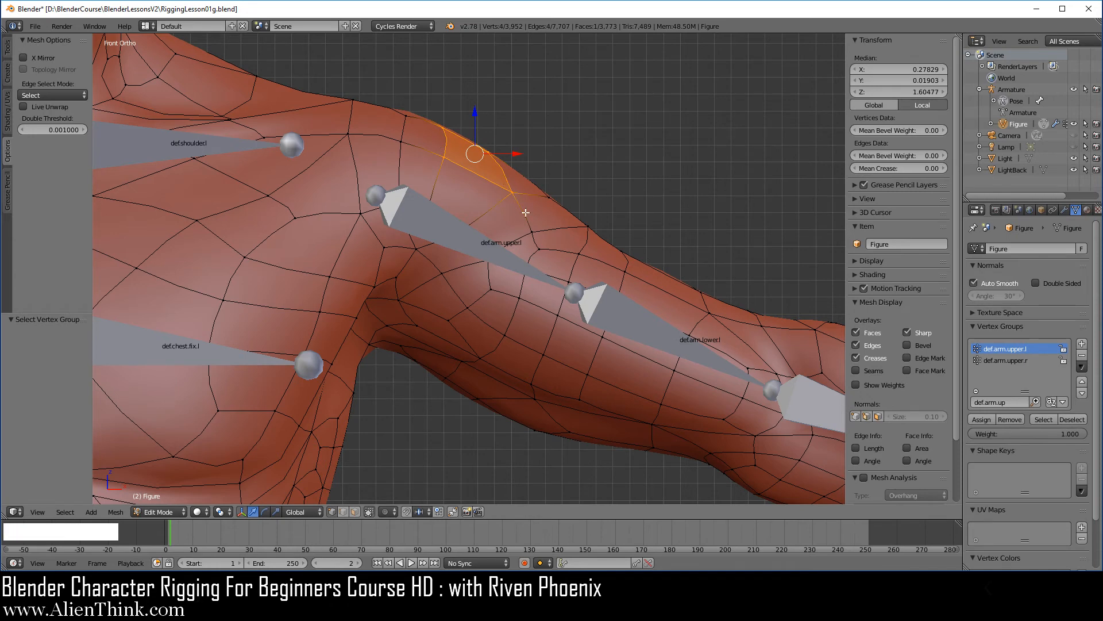
Try rotating the def.arm.upper.l bone in Pose Mode to check the Figure's deformation, and cancel the rotation
{"action": "left_click", "coordinate": [1006, 89]}
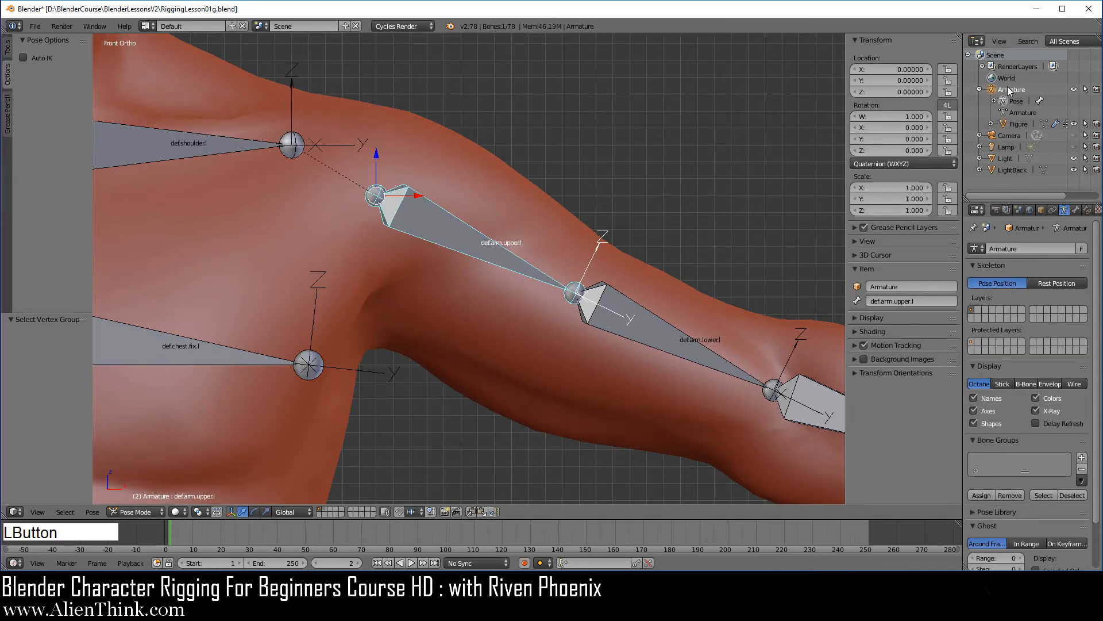
{"action": "right_click", "coordinate": [483, 246]}
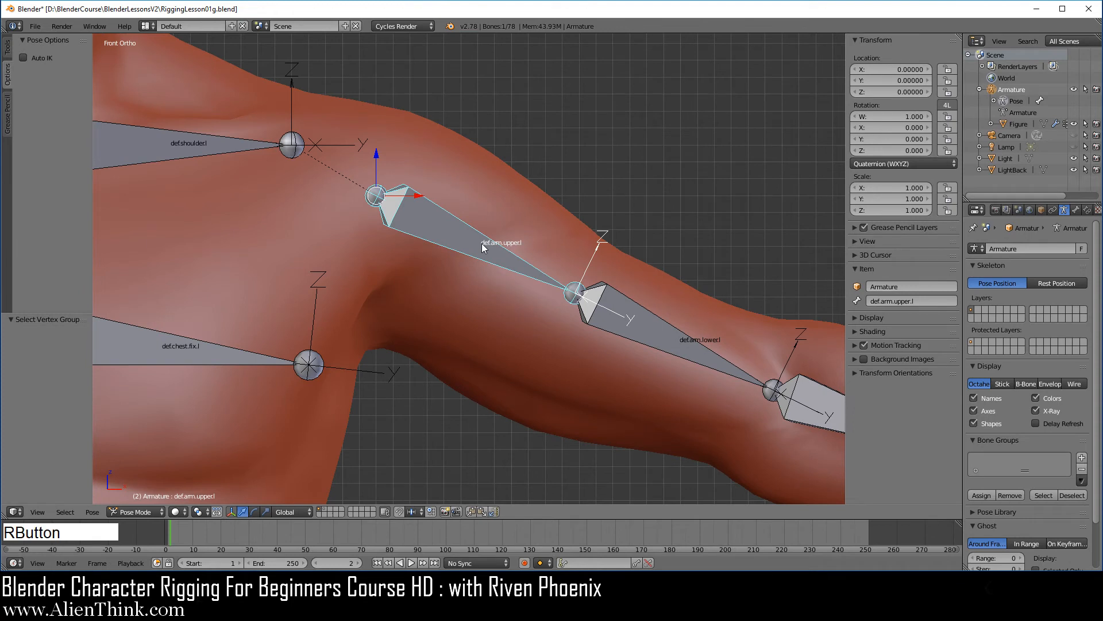
{"action": "left_click", "coordinate": [146, 511]}
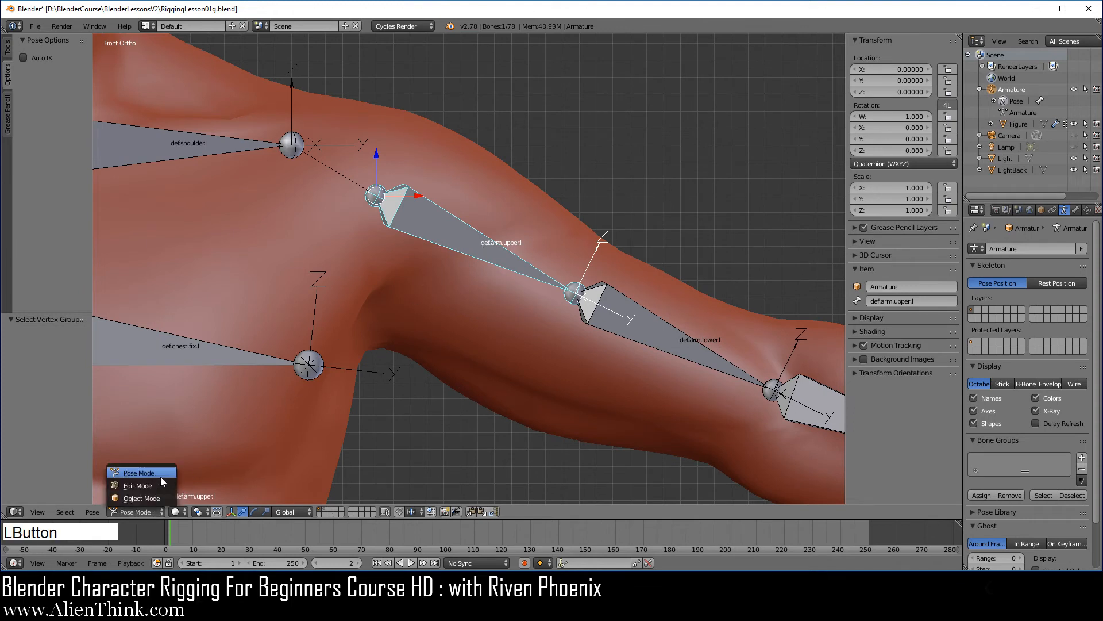
{"action": "left_click", "coordinate": [160, 476]}
{"action": "key", "text": "r"}
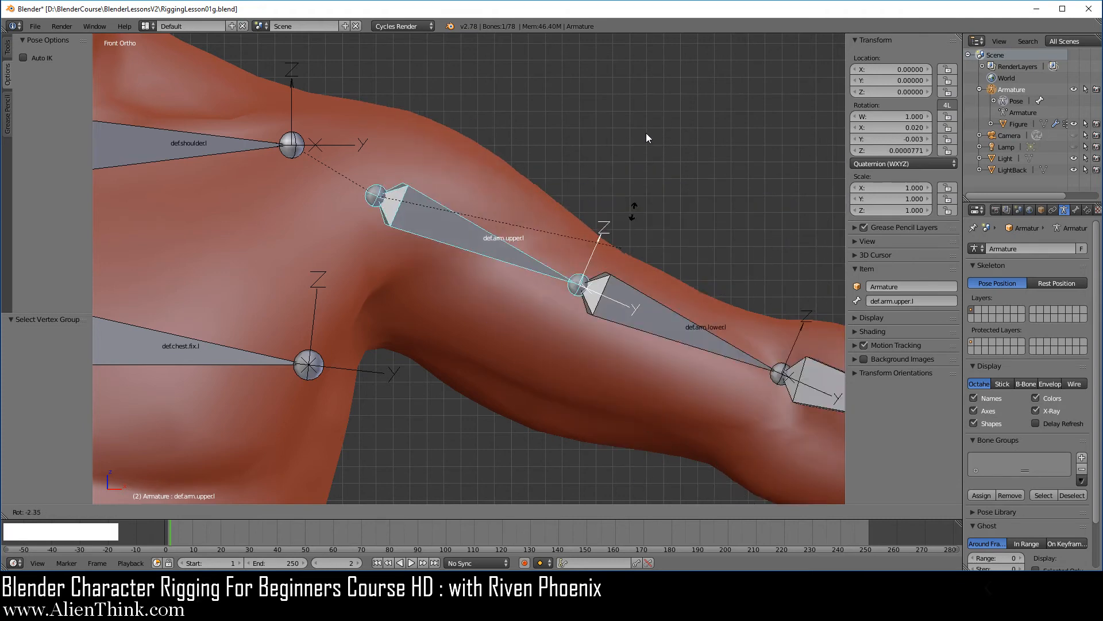
{"action": "right_click", "coordinate": [632, 183]}
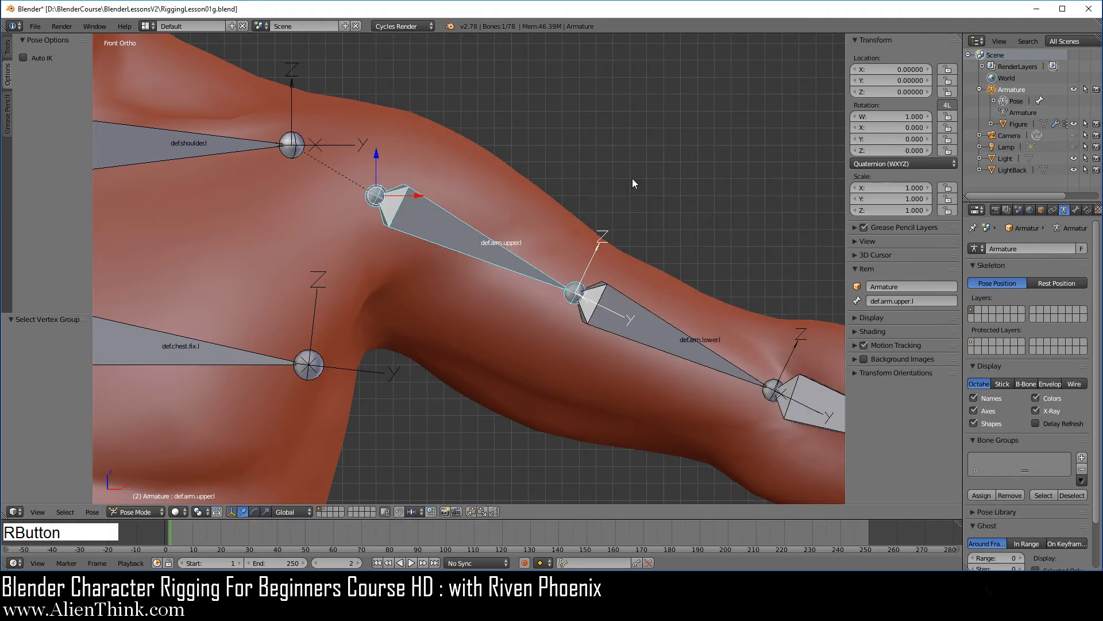
Remove the four selected shoulder vertices from the Figure's def.arm.upper.l group, deselect everything, and select the group's vertices to check it
{"action": "right_click", "coordinate": [522, 216]}
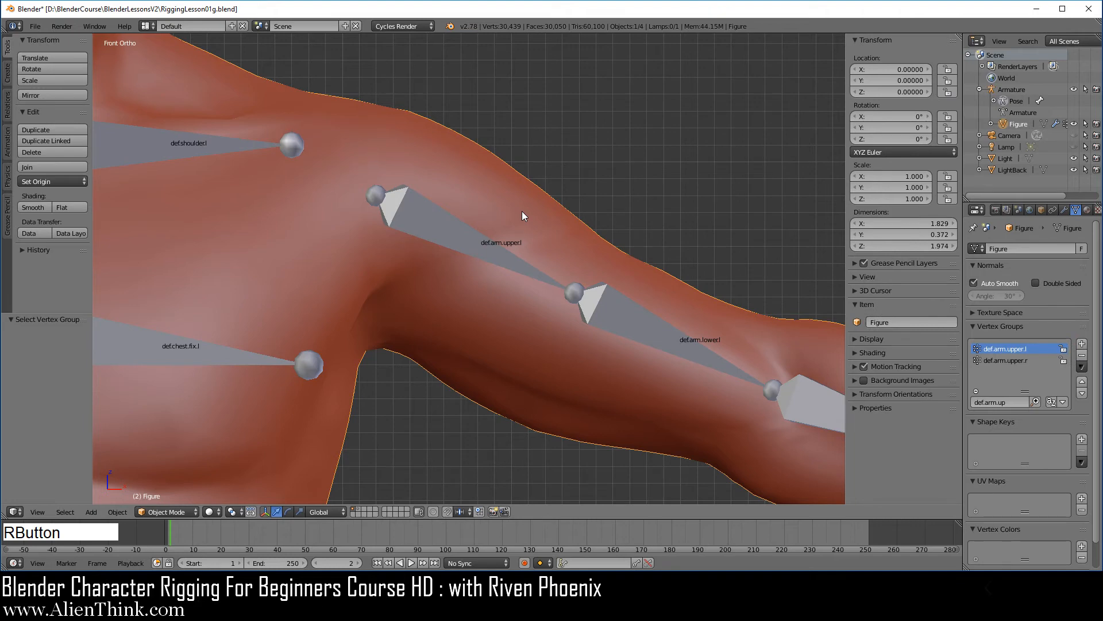
{"action": "key", "text": "Tab"}
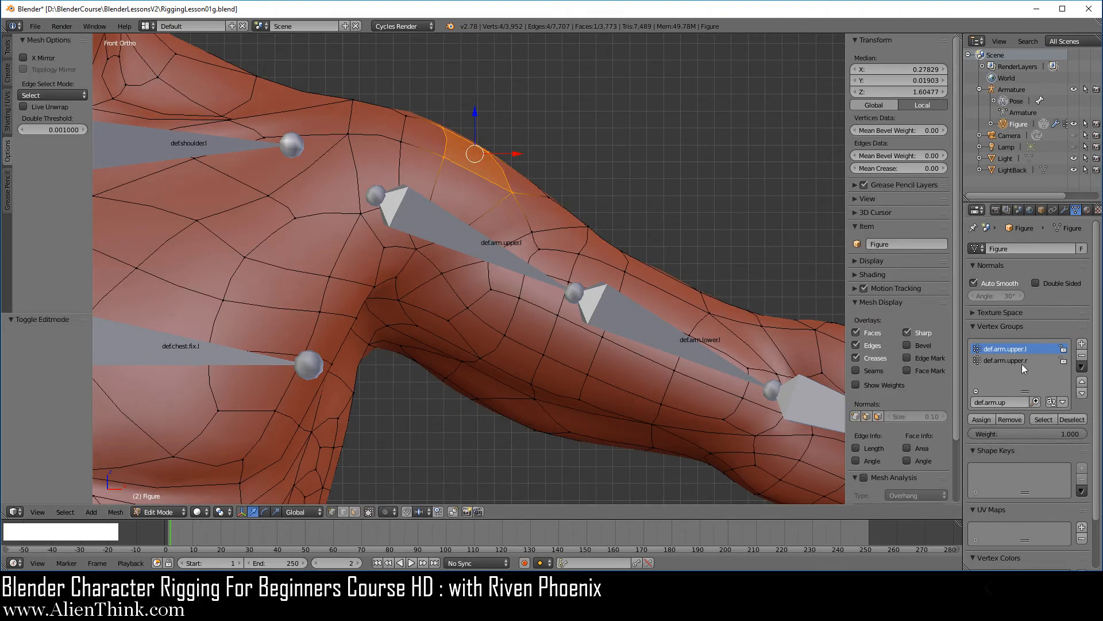
{"action": "left_click", "coordinate": [1018, 348]}
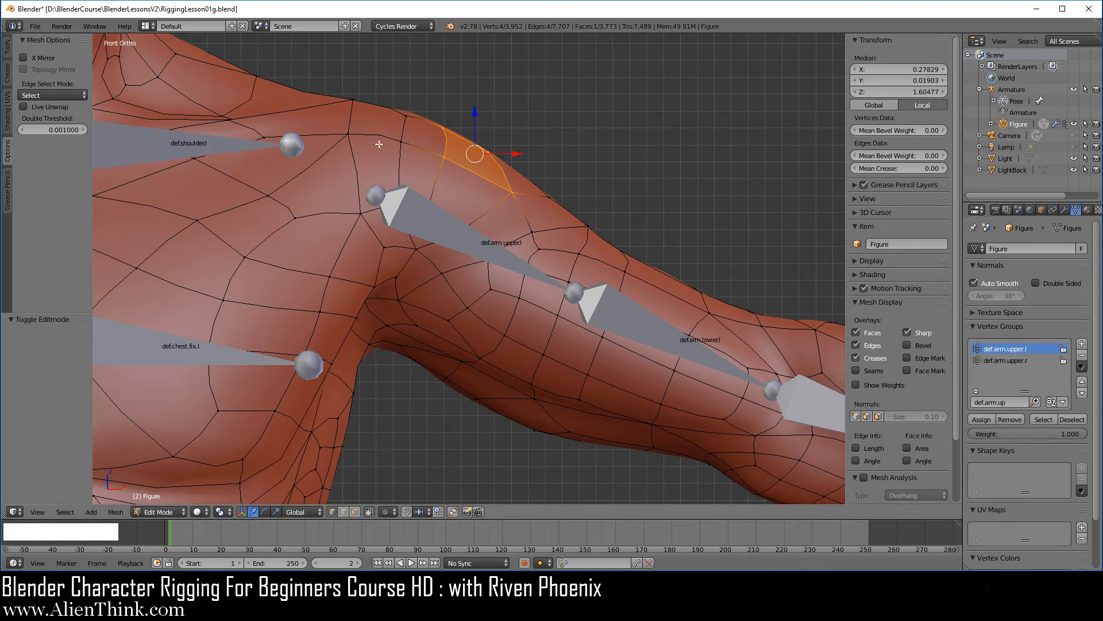
{"action": "left_click", "coordinate": [1043, 419]}
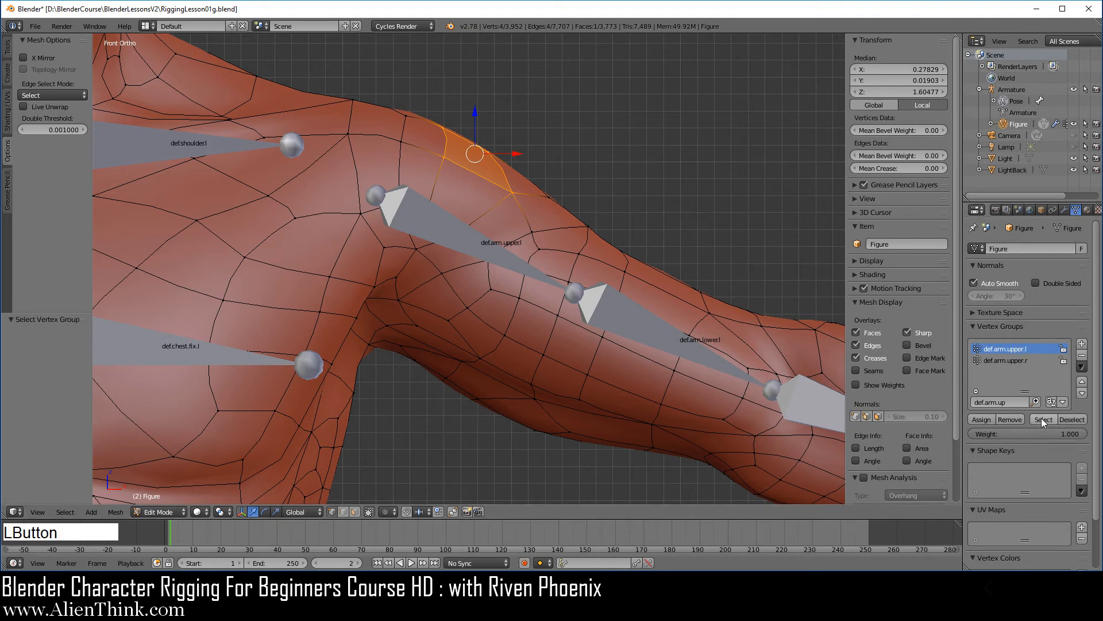
{"action": "left_click", "coordinate": [1009, 420]}
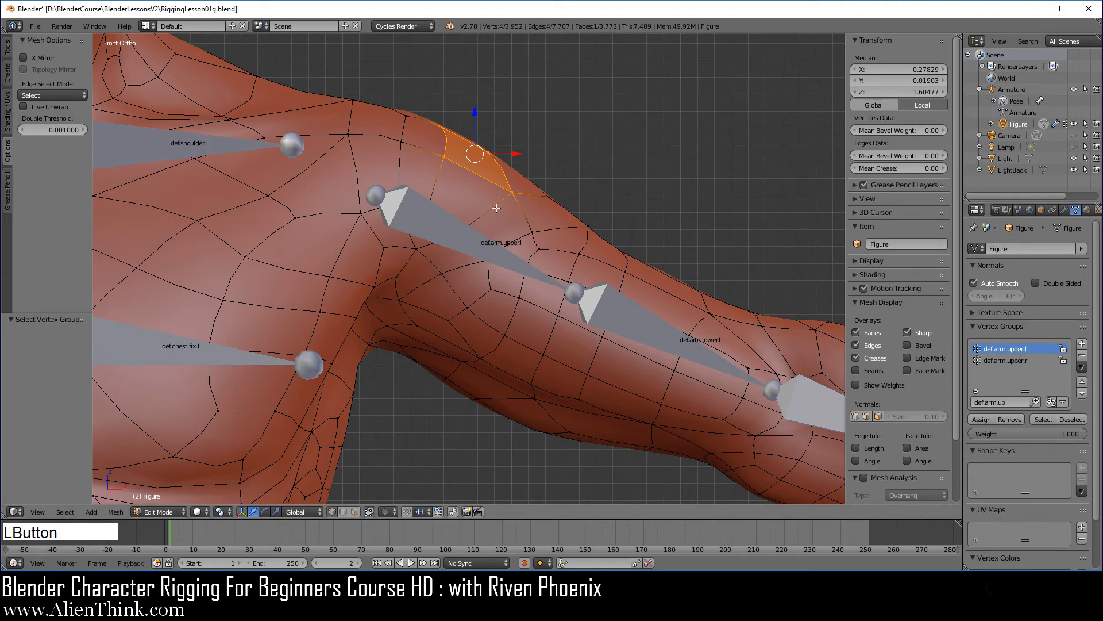
{"action": "key", "text": "a"}
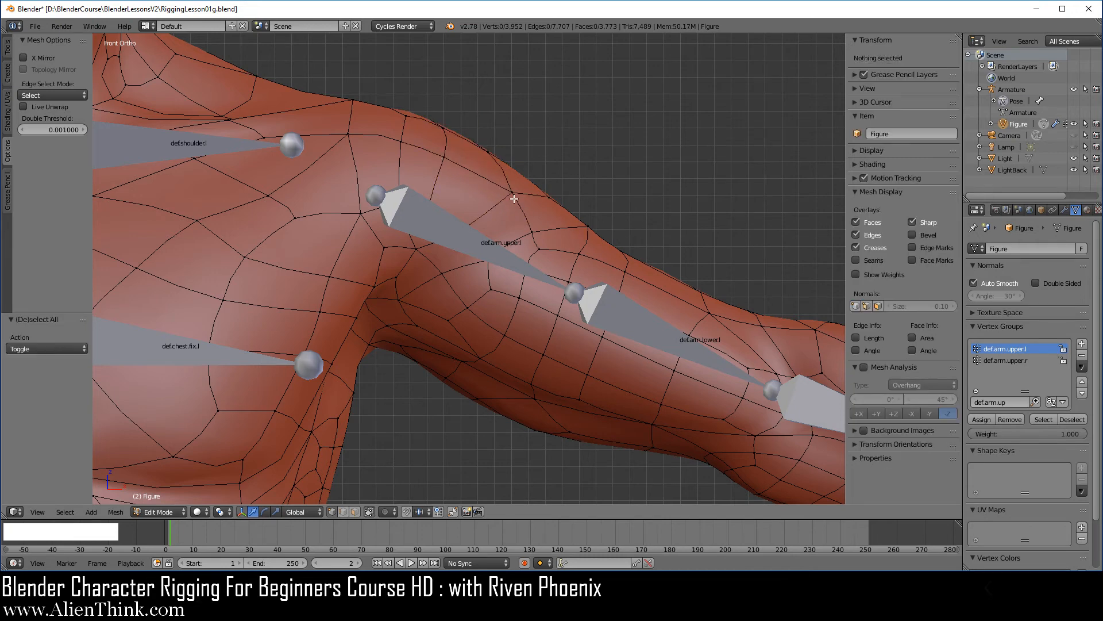
{"action": "left_click", "coordinate": [1044, 420]}
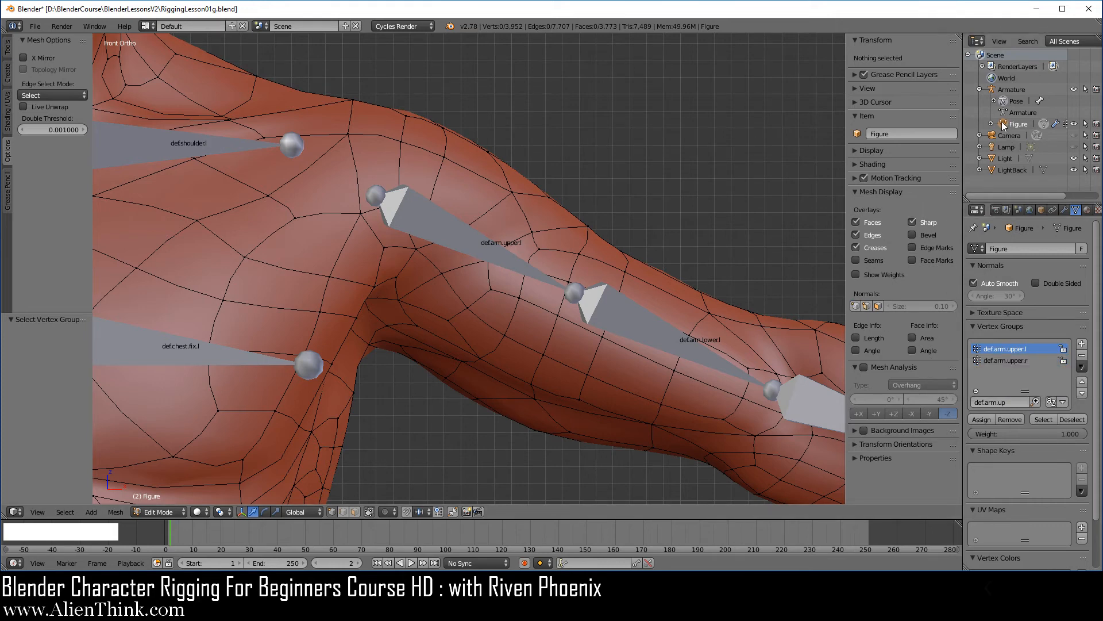
Clear the Figure's parent so it is separate from the Armature, and review its modifiers and vertex groups
{"action": "left_click_drag", "start_coordinate": [1004, 125], "coordinate": [981, 185]}
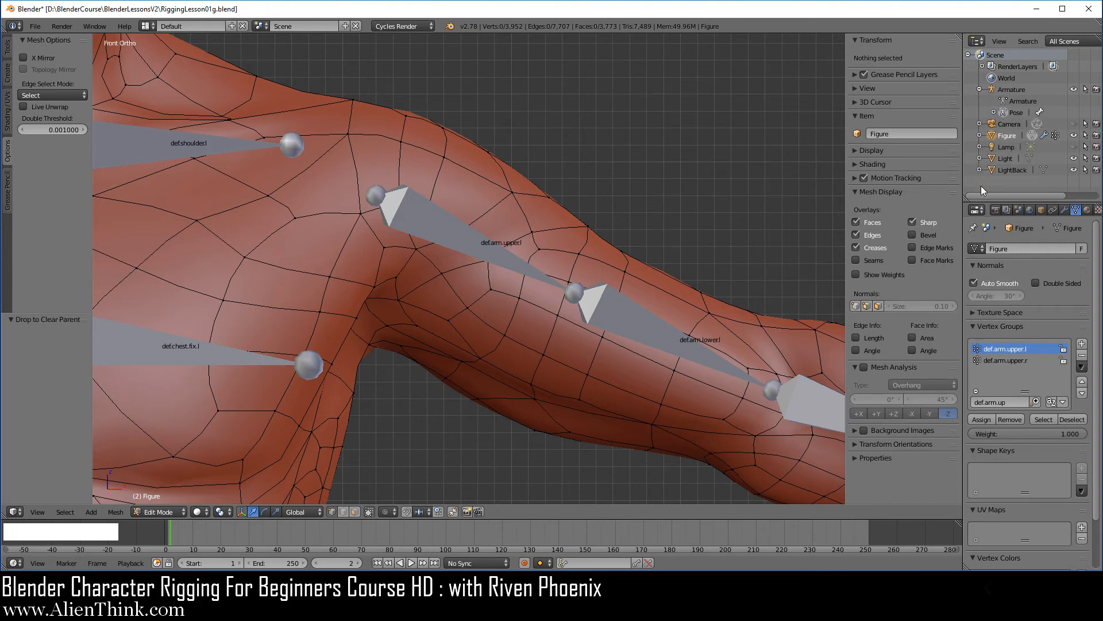
{"action": "left_click", "coordinate": [1064, 210]}
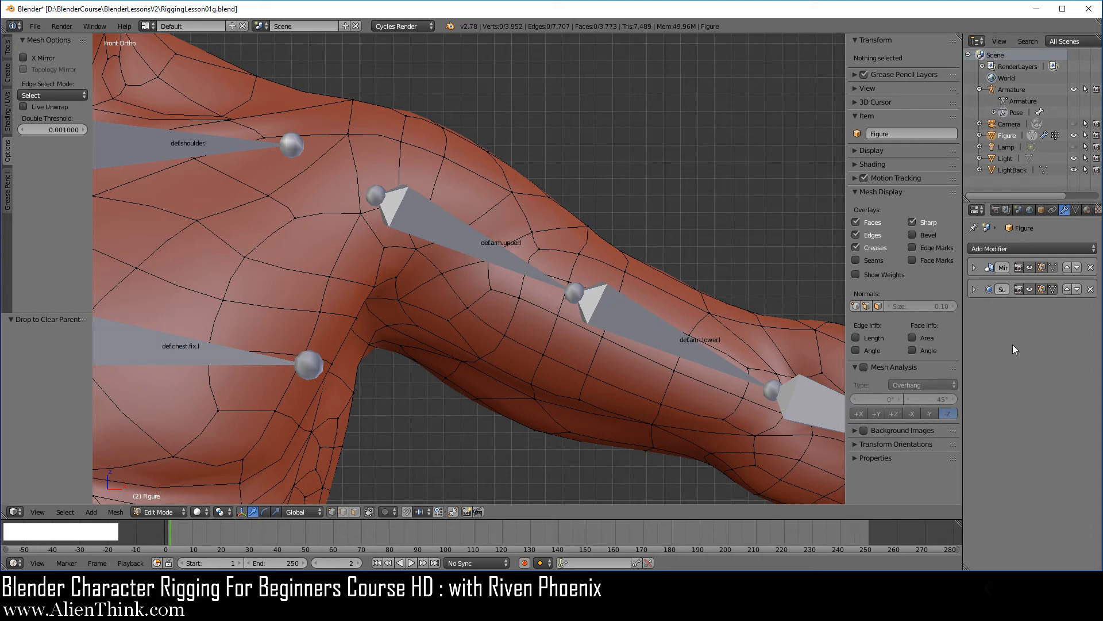
{"action": "left_click", "coordinate": [1075, 211]}
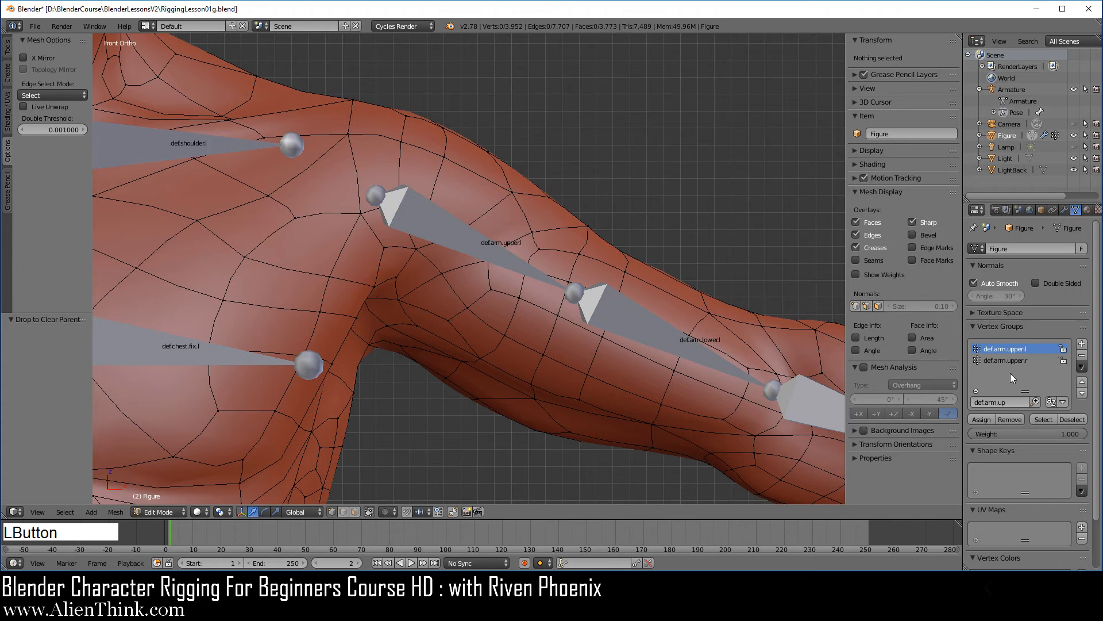
Clear the vertex group name filter, review the full group list from its start, and show the group operations including Delete All Groups
{"action": "left_click", "coordinate": [1017, 402]}
{"action": "key", "text": "BackSpace"}
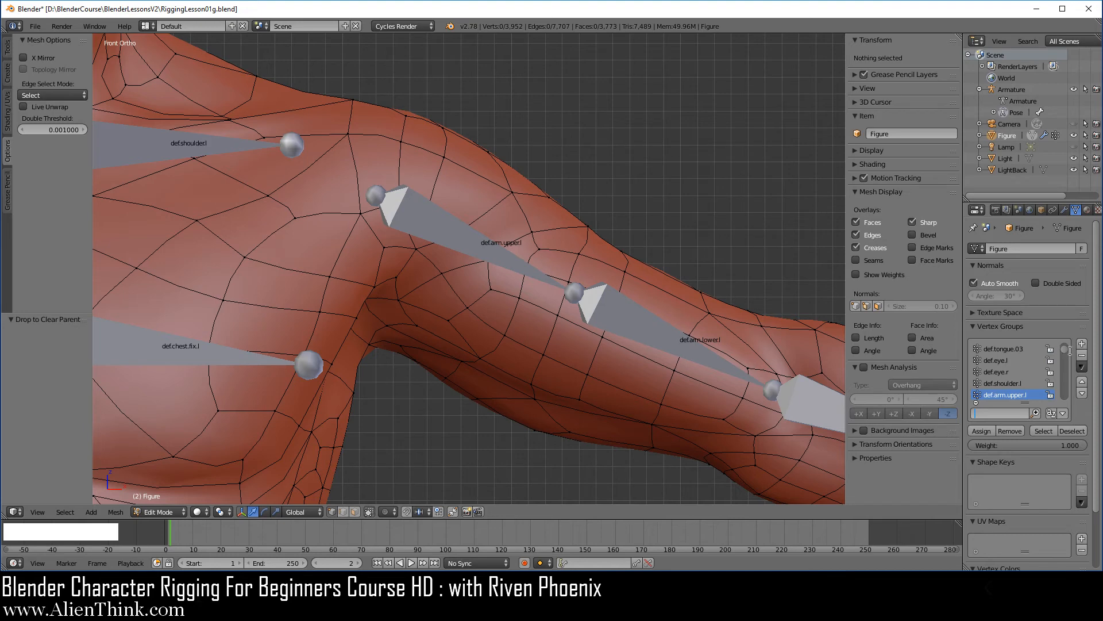
{"action": "mouse_move", "coordinate": [1064, 349]}
{"action": "left_mouse_down"}
{"action": "mouse_move", "coordinate": [1064, 397]}
{"action": "mouse_move", "coordinate": [1060, 331]}
{"action": "left_mouse_up"}
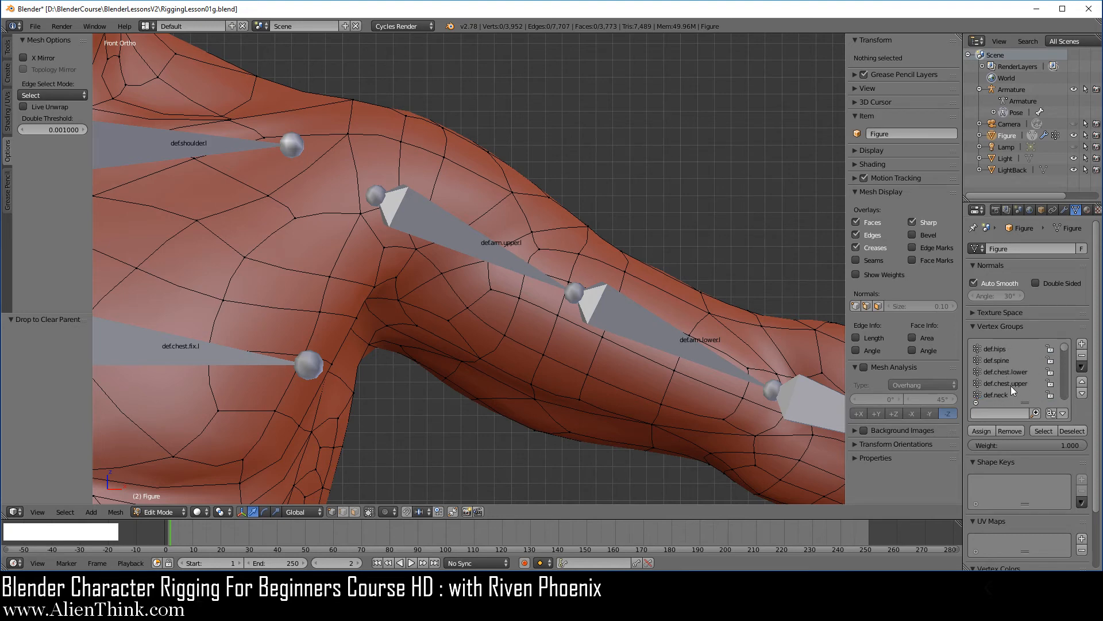
{"action": "left_click", "coordinate": [1082, 368]}
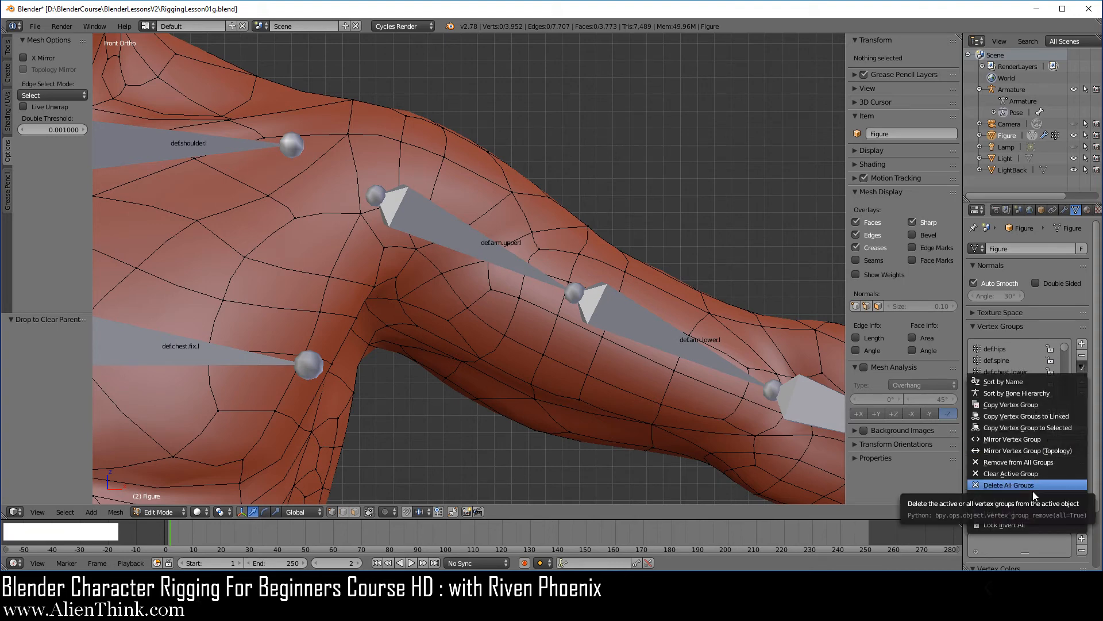
Parent the Figure to the Armature again using Armature Deform With Empty Groups
{"action": "left_click", "coordinate": [993, 136]}
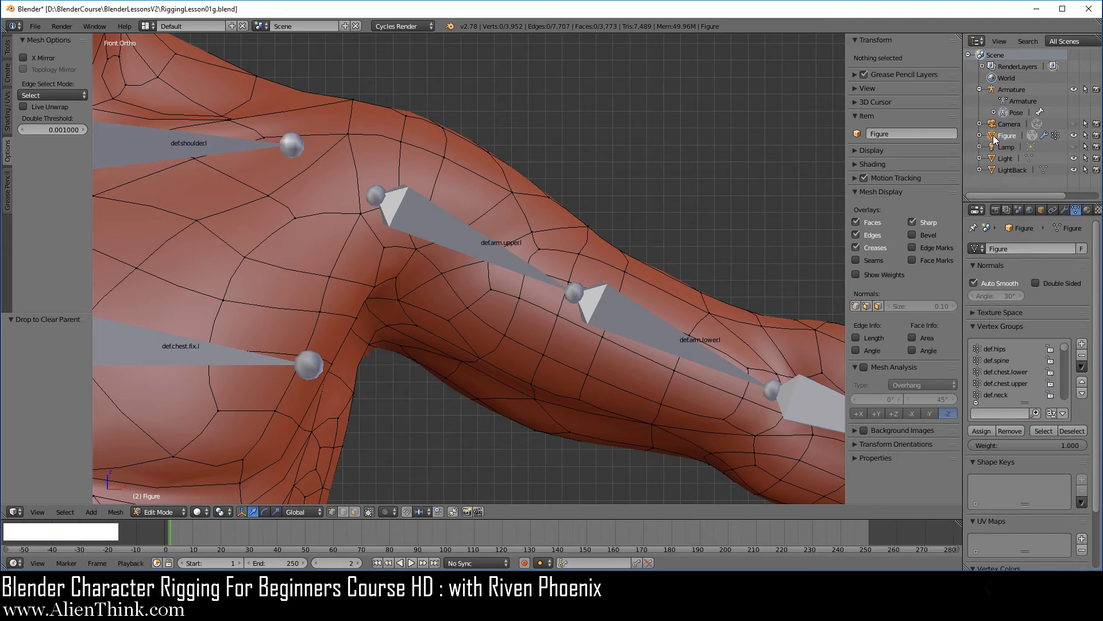
{"action": "left_click_drag", "start_coordinate": [993, 135], "coordinate": [1005, 91]}
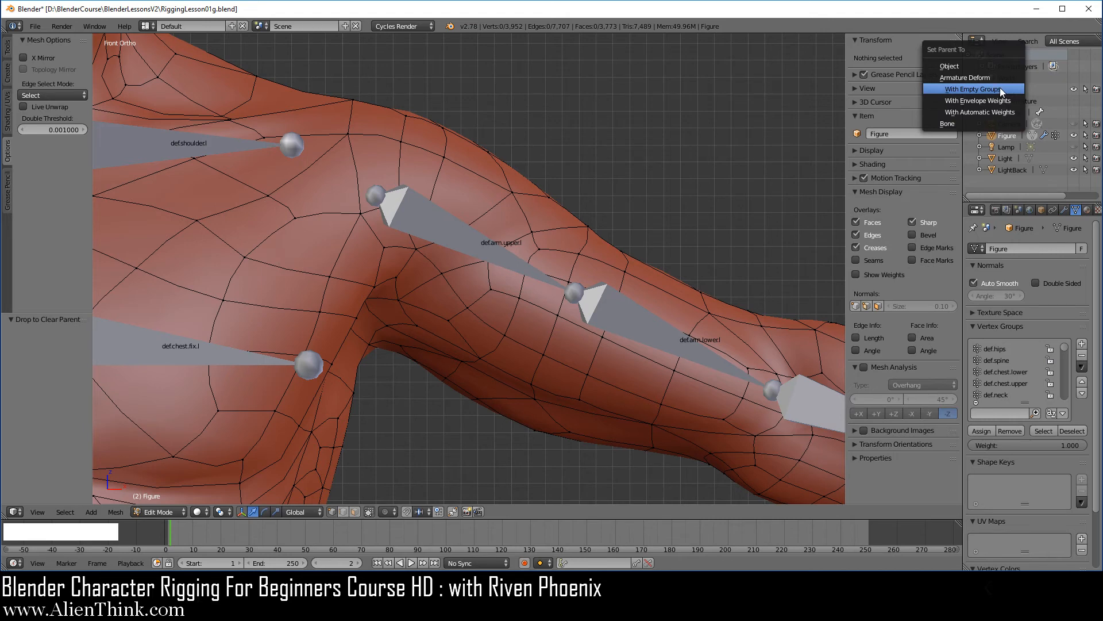
{"action": "left_click", "coordinate": [1000, 89]}
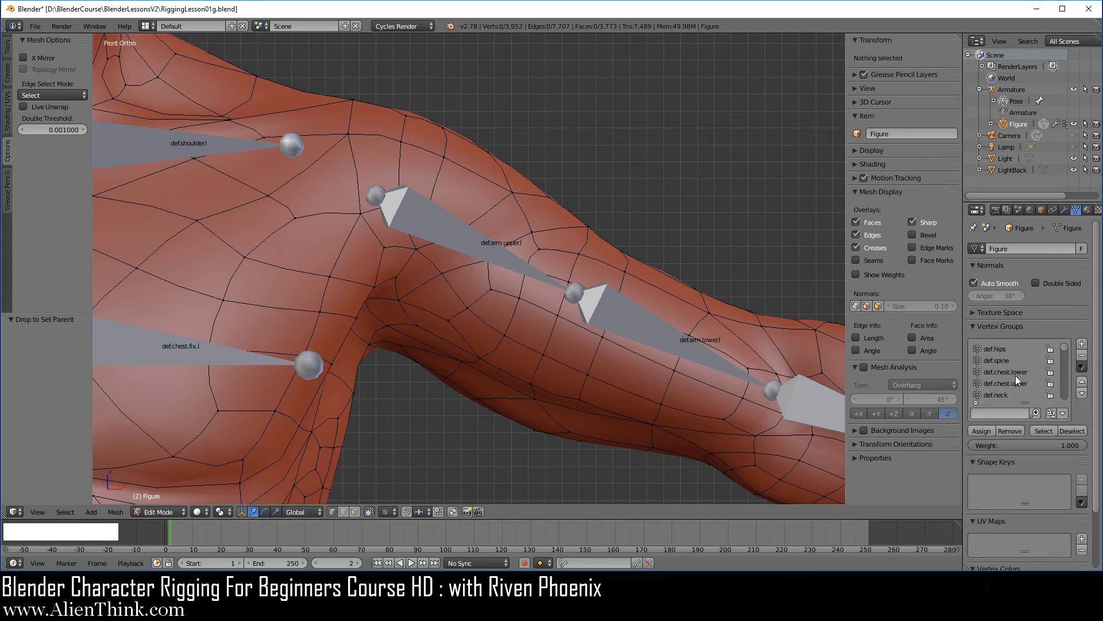
Delete all of the Figure's vertex groups and clear its parent to the Armature
{"action": "left_click", "coordinate": [1080, 367]}
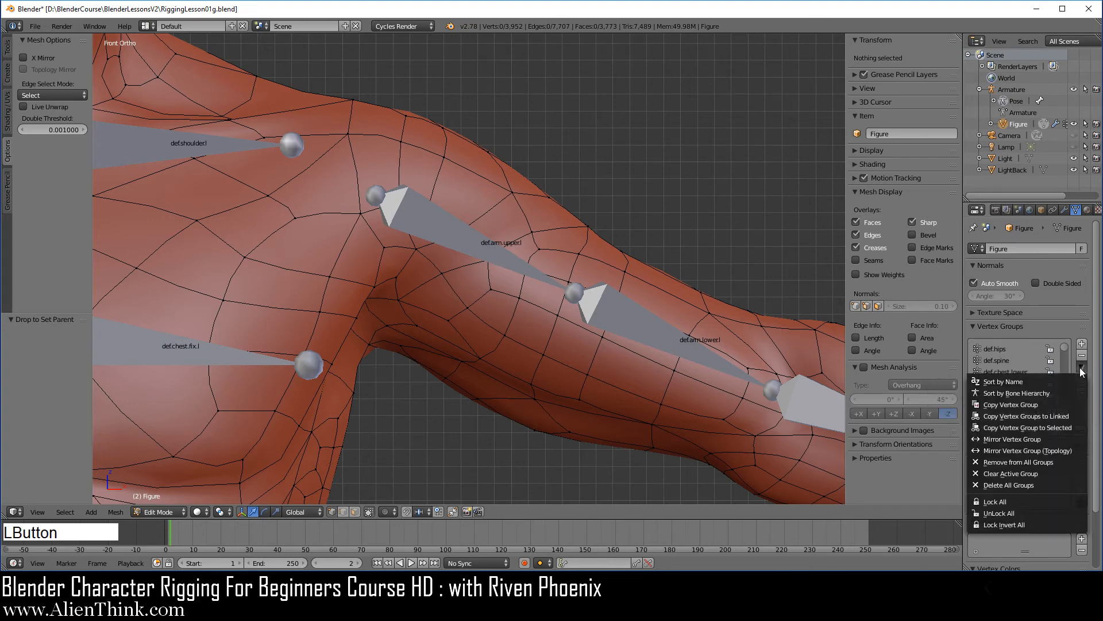
{"action": "left_click", "coordinate": [1024, 484]}
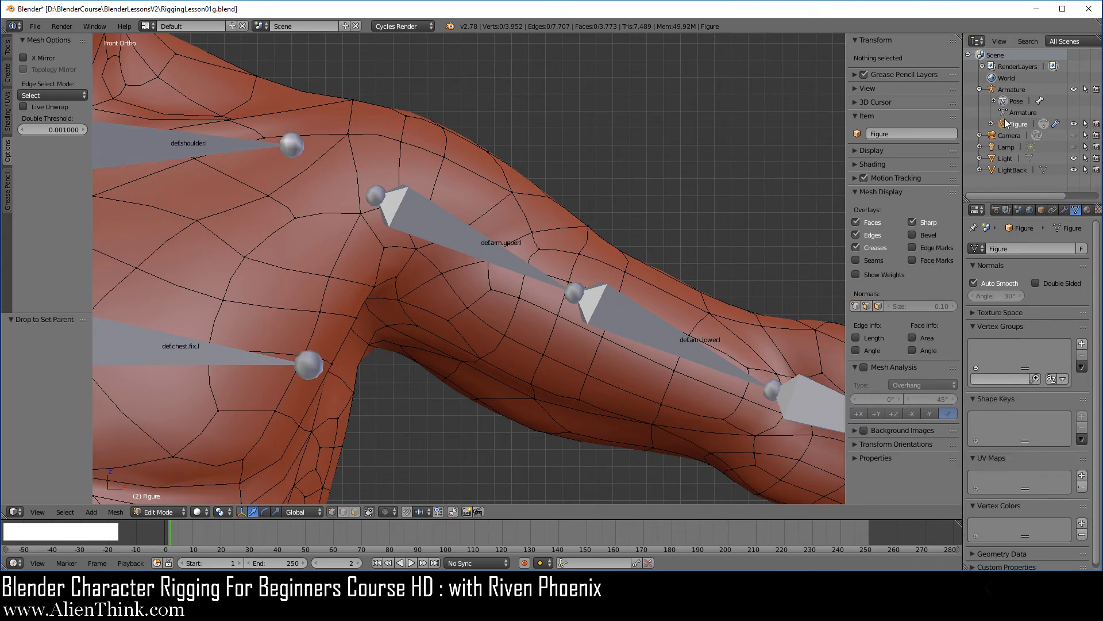
{"action": "left_click_drag", "start_coordinate": [1008, 124], "coordinate": [984, 183]}
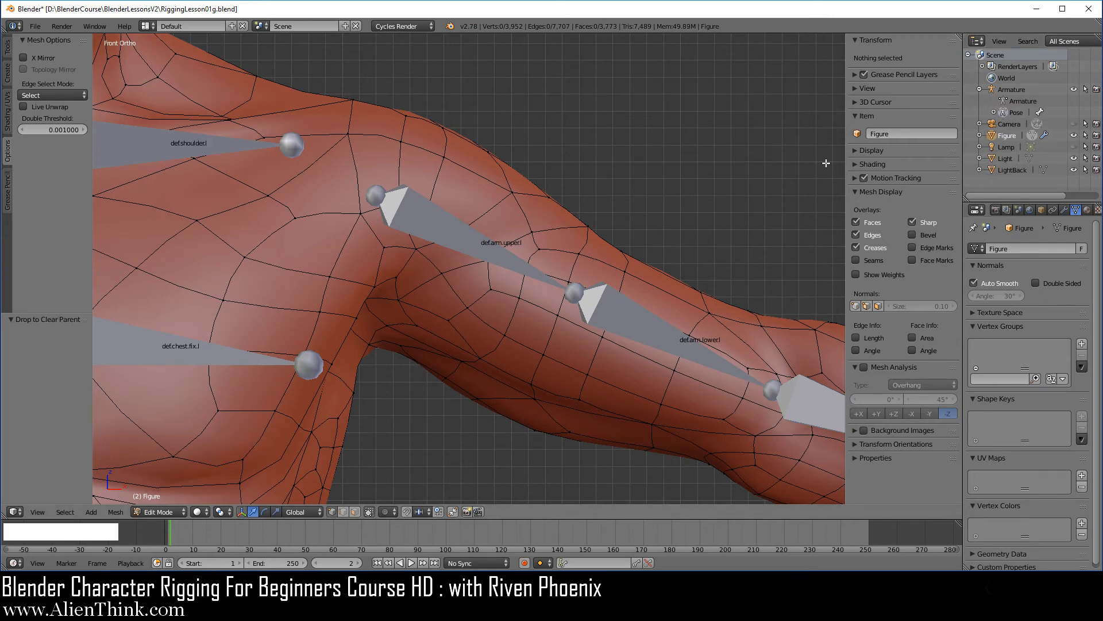
Turn off the Deform option for the Armature's def.arm.upper.l bone
{"action": "left_click", "coordinate": [1004, 90]}
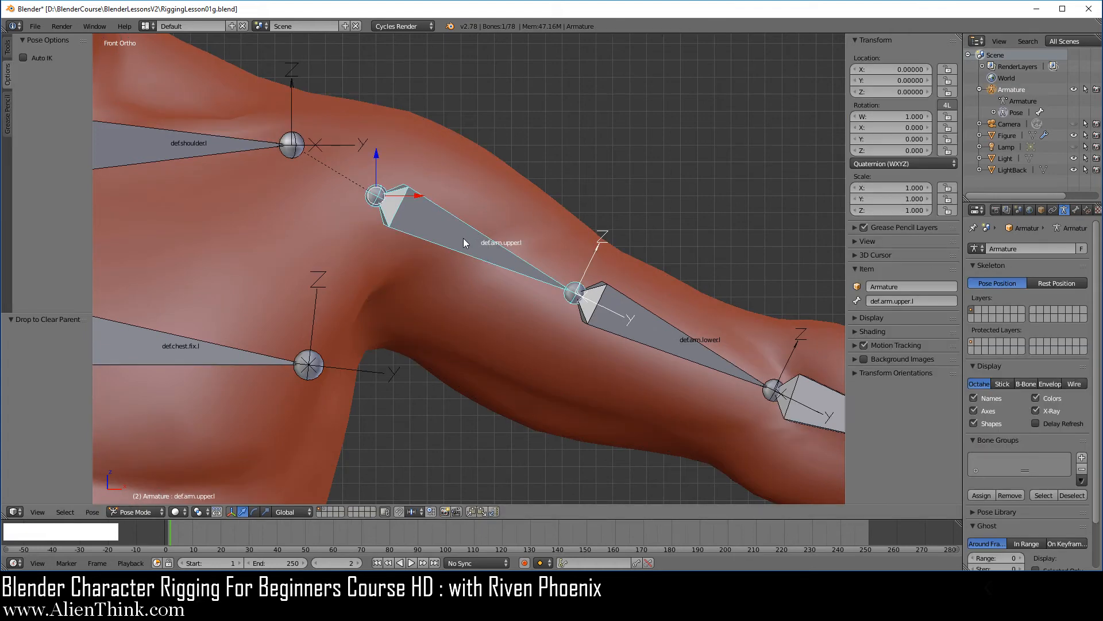
{"action": "left_click", "coordinate": [1076, 209]}
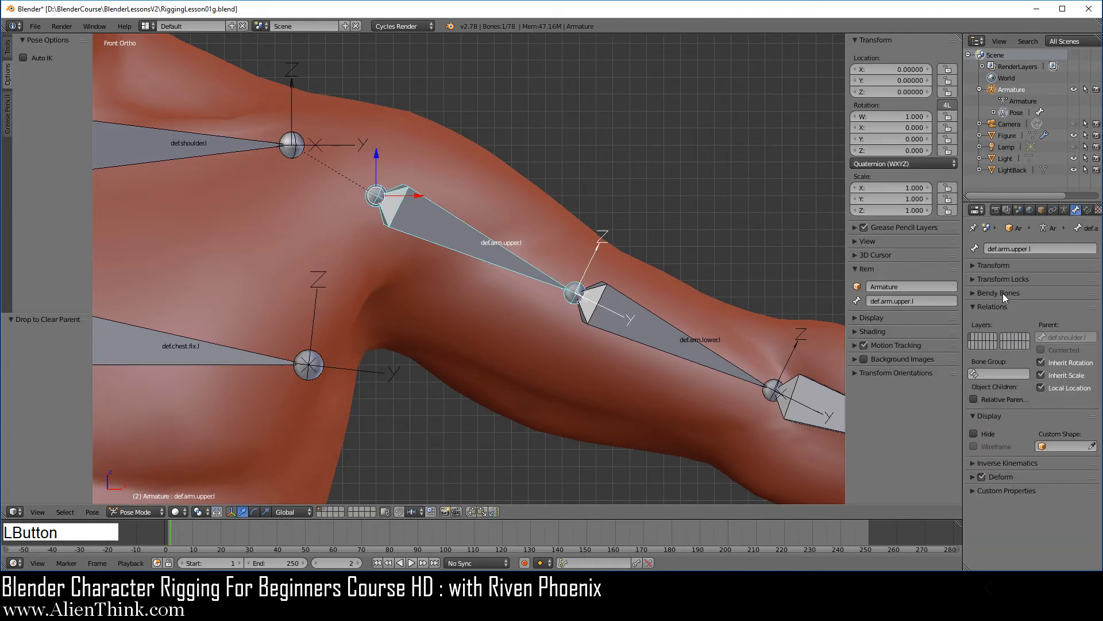
{"action": "left_click", "coordinate": [982, 478]}
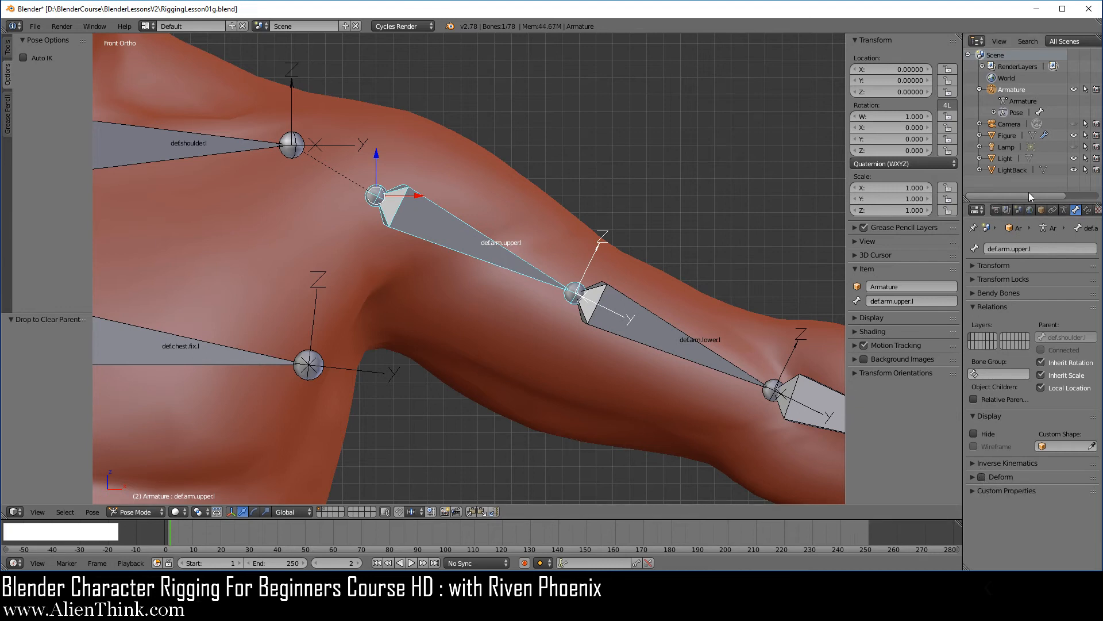
Parent the Figure in Object Mode to the Armature using Armature Deform With Empty Groups
{"action": "left_click", "coordinate": [991, 136]}
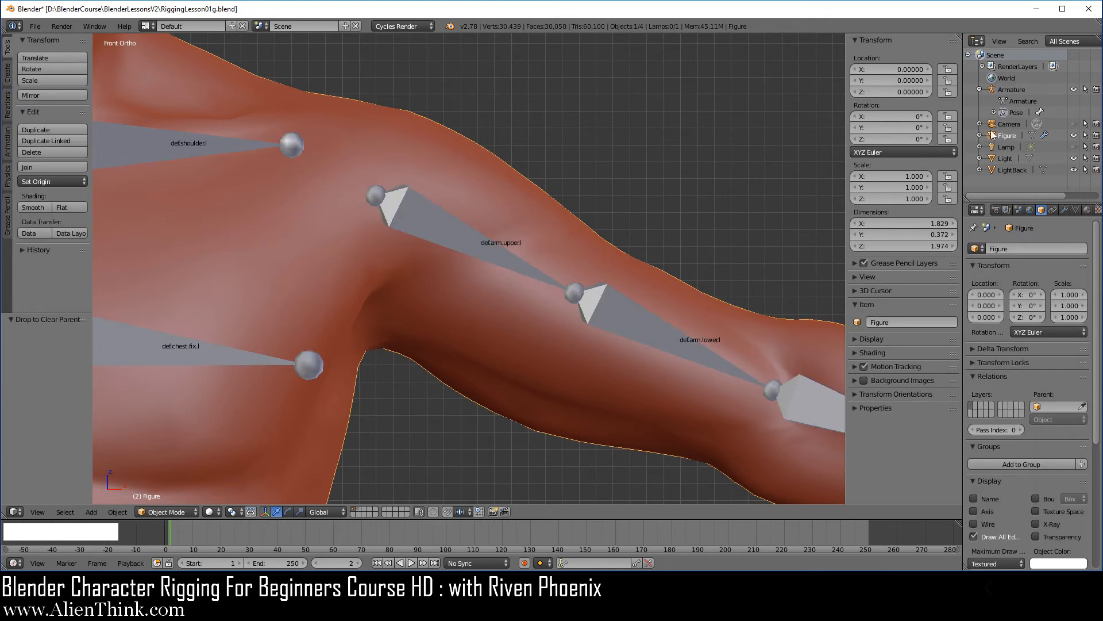
{"action": "left_click_drag", "start_coordinate": [992, 136], "coordinate": [1007, 91]}
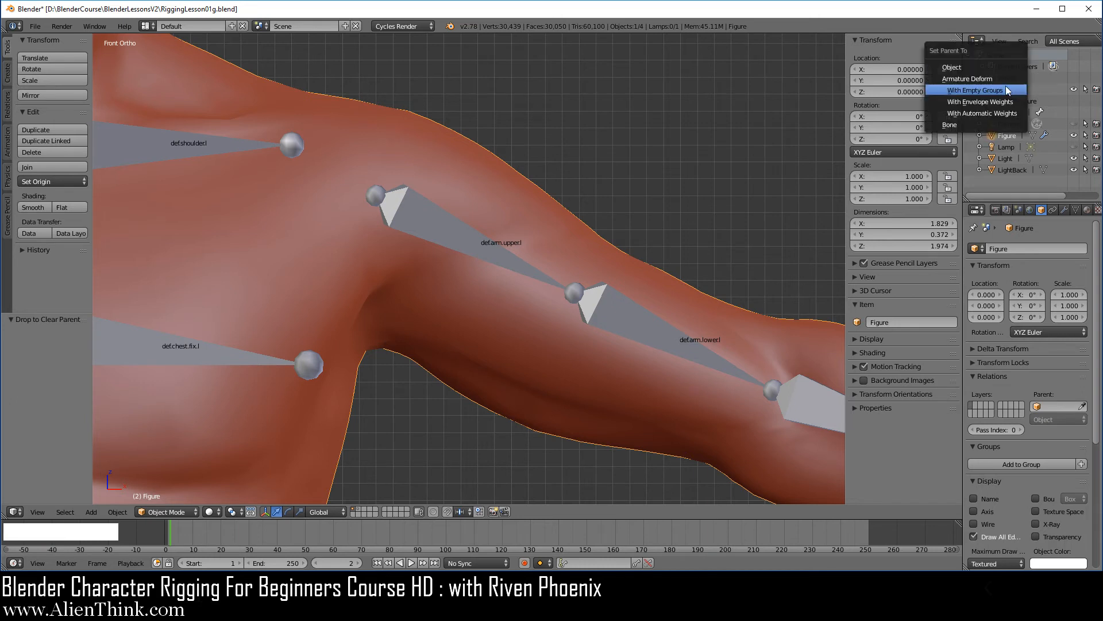
{"action": "left_click", "coordinate": [998, 88]}
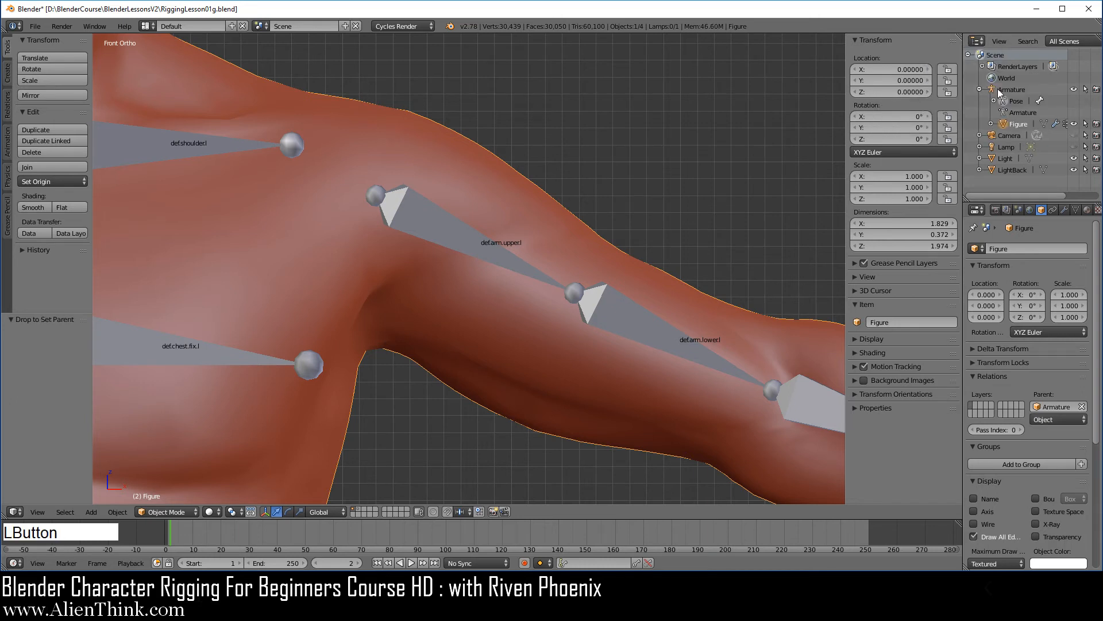
Filter the Figure's vertex groups by "def.arm.u" to check which upper arm groups exist
{"action": "right_click", "coordinate": [527, 218]}
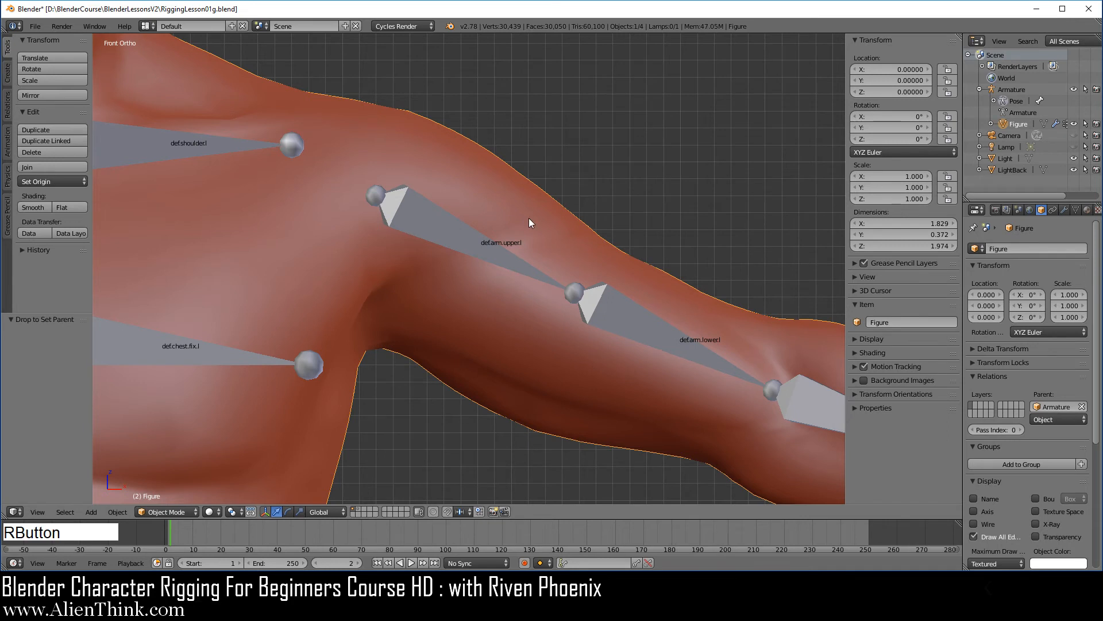
{"action": "left_click", "coordinate": [1076, 209]}
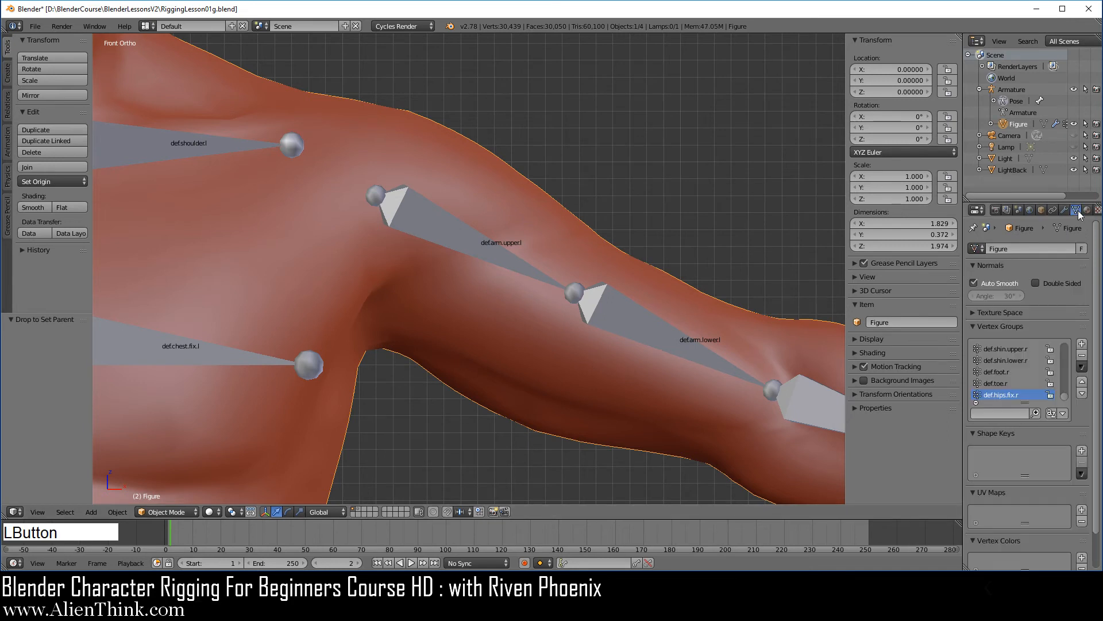
{"action": "left_click", "coordinate": [982, 413]}
{"action": "type", "text": "def.ar"}
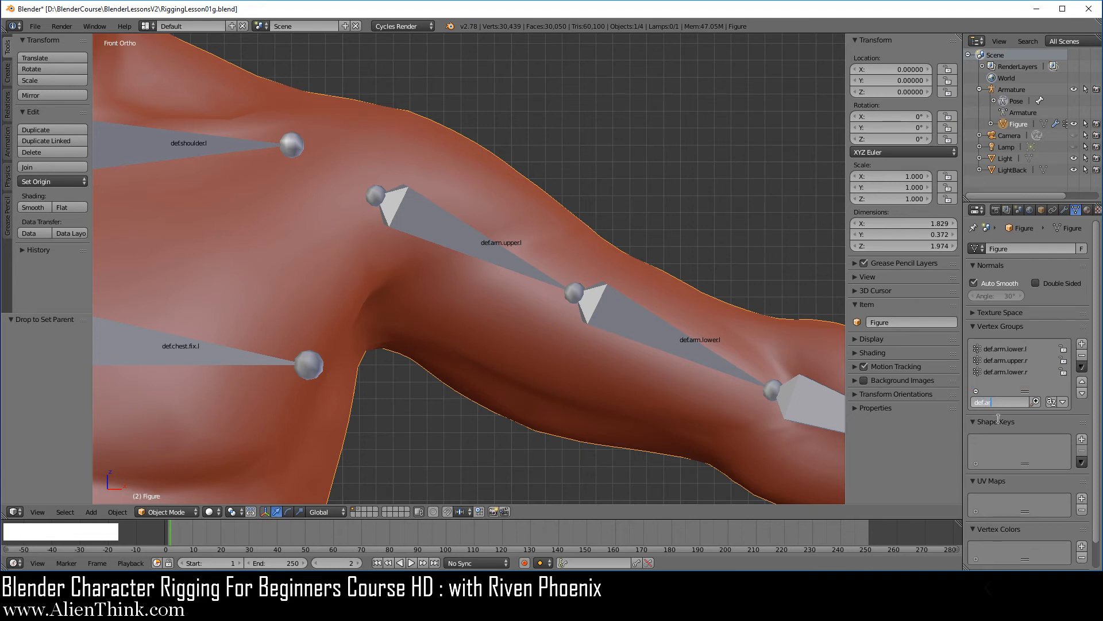
{"action": "type", "text": "m.u"}
Turn on the Deform option for the Armature's def.arm.upper.l bone in Pose Mode
{"action": "left_click", "coordinate": [1013, 86]}
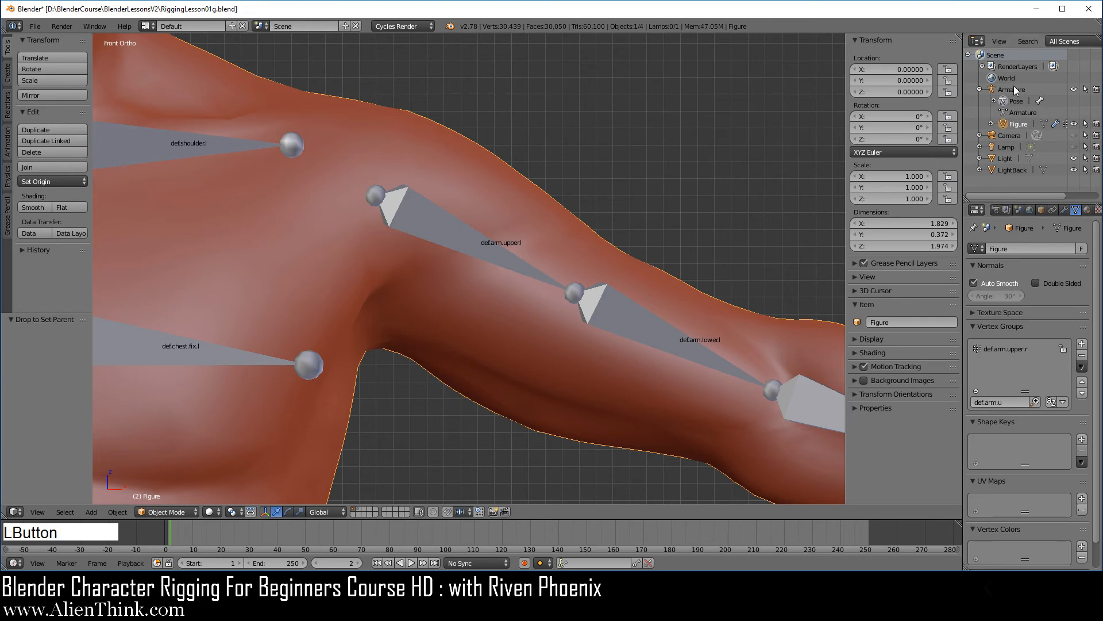
{"action": "right_click", "coordinate": [497, 250]}
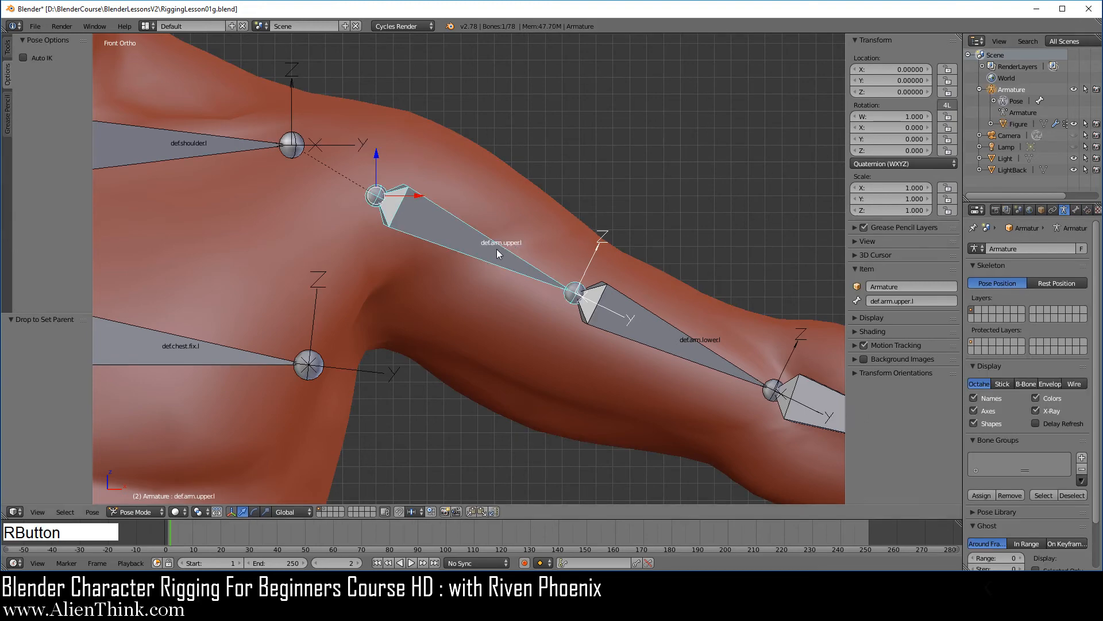
{"action": "left_click", "coordinate": [1075, 210]}
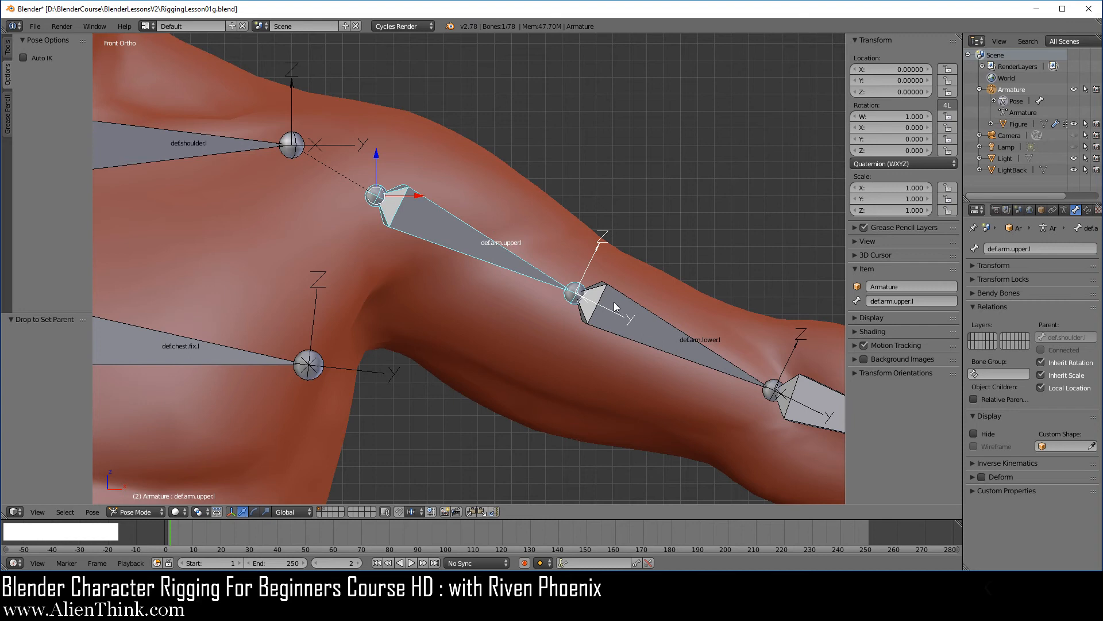
{"action": "left_click", "coordinate": [982, 476]}
Clear the Figure's parent, reparent it to the Armature using Armature Deform With Empty Groups, and display its vertex groups
{"action": "left_click", "coordinate": [1011, 125]}
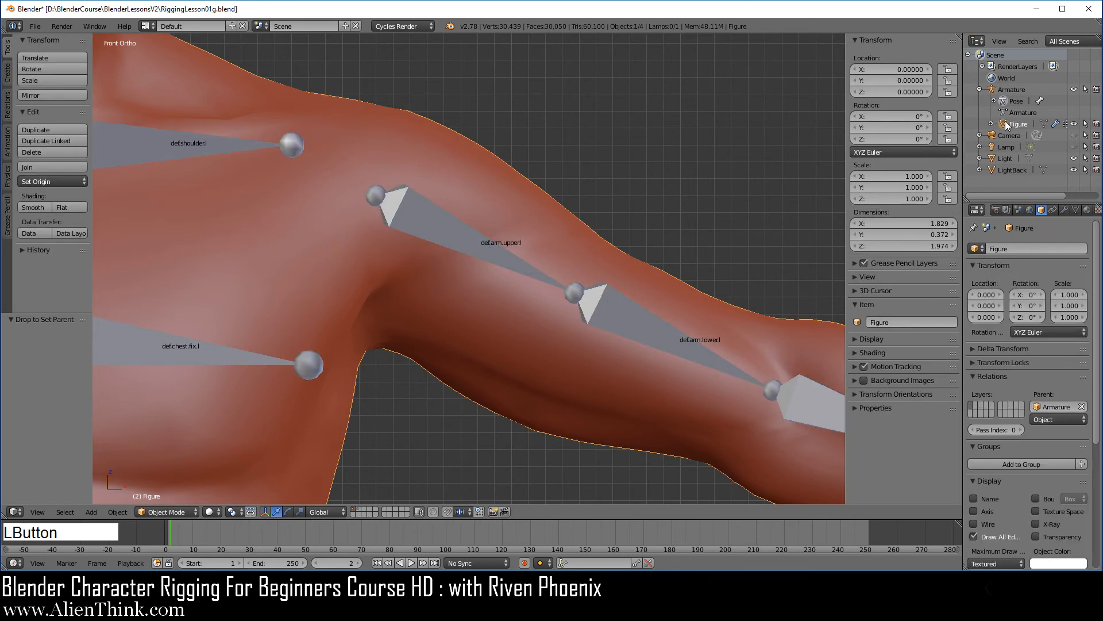
{"action": "left_click_drag", "start_coordinate": [1011, 124], "coordinate": [992, 185]}
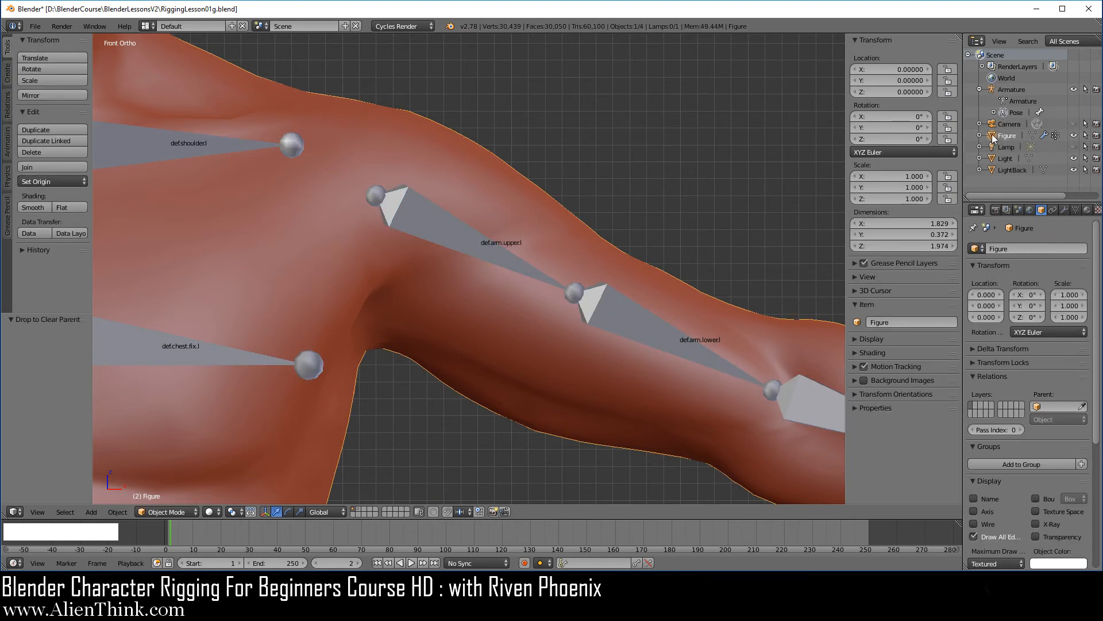
{"action": "left_click_drag", "start_coordinate": [992, 133], "coordinate": [1010, 91]}
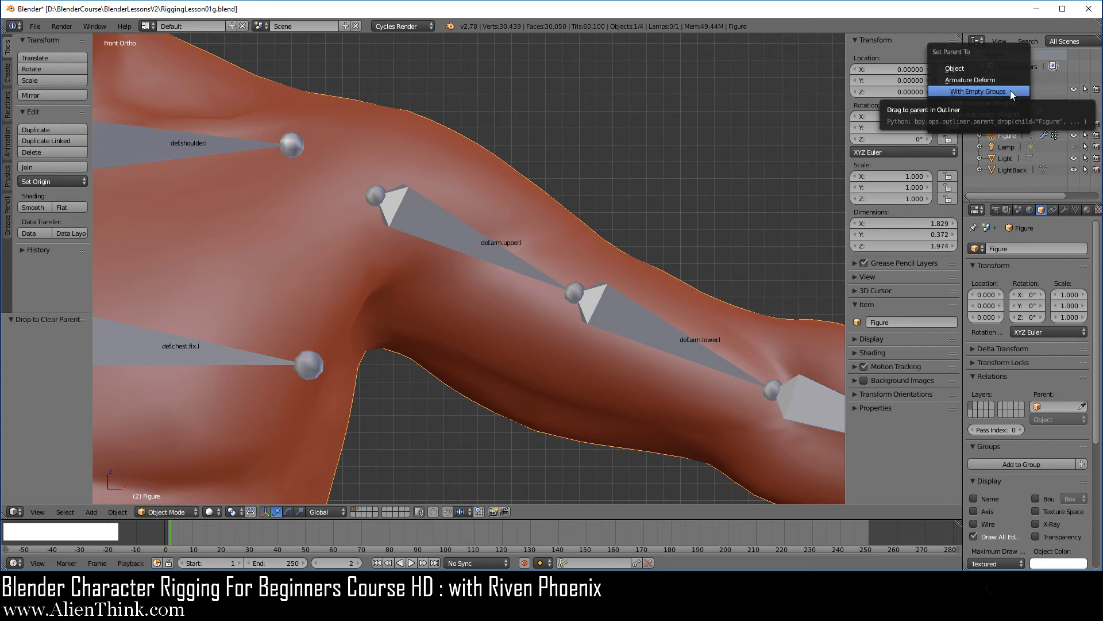
{"action": "left_click", "coordinate": [1010, 91]}
{"action": "left_click", "coordinate": [1076, 210]}
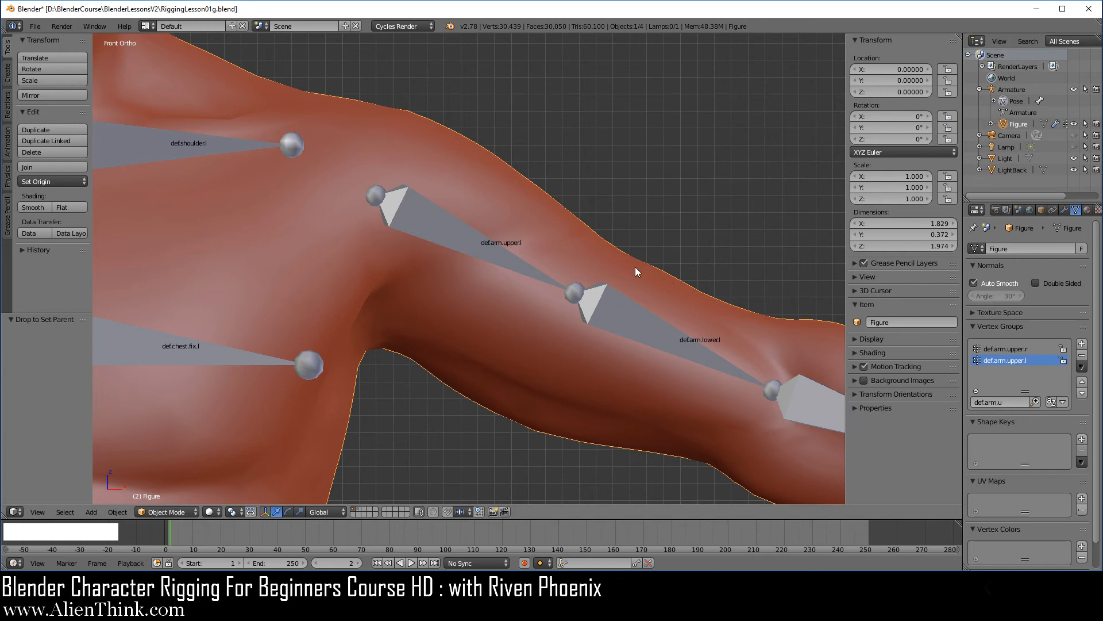
Assign the four vertices of one face on the upper arm's outer side to def.arm.upper.l, and check the assignment by deselecting and reselecting the group
{"action": "key", "text": "Tab"}
{"action": "right_click", "coordinate": [510, 187]}
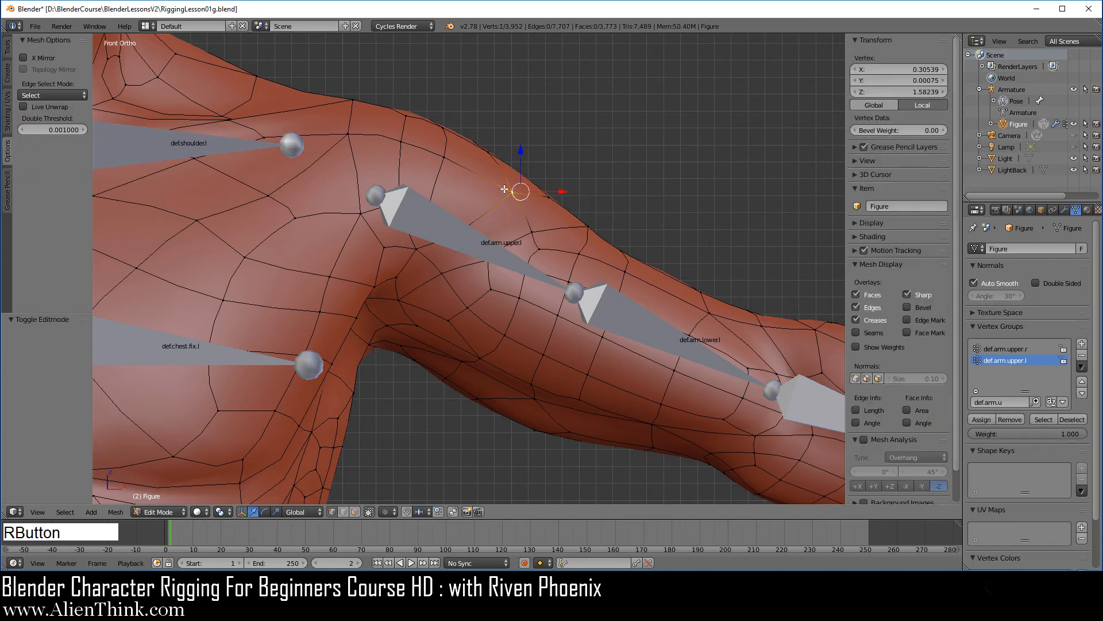
{"action": "right_click", "coordinate": [448, 149], "text": "shift"}
{"action": "right_click", "coordinate": [444, 125], "text": "shift"}
{"action": "right_click", "coordinate": [483, 150], "text": "shift"}
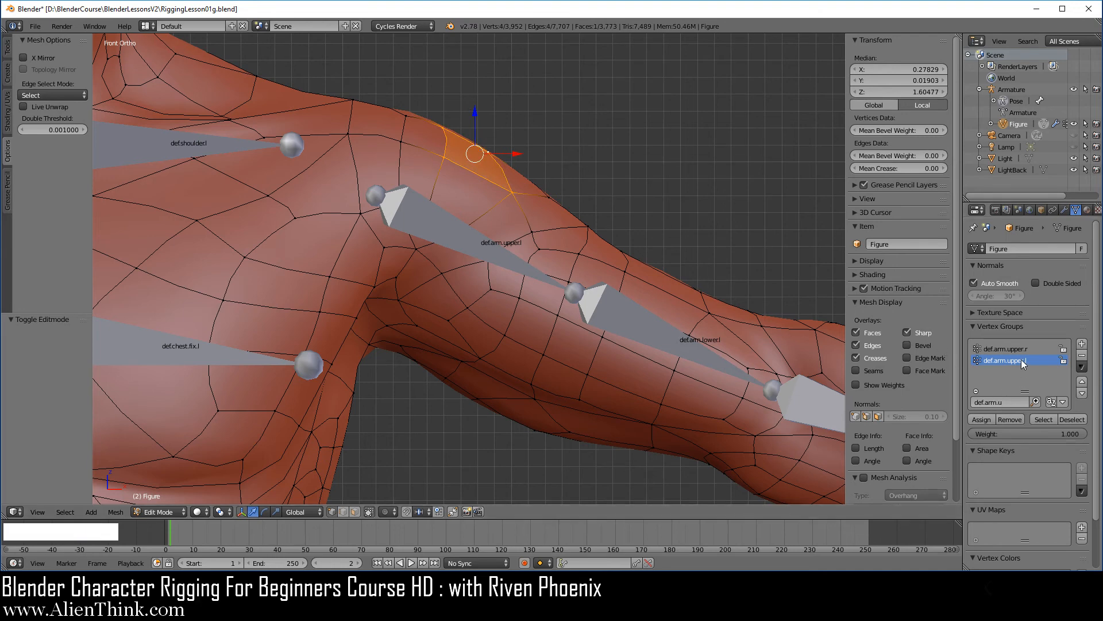
{"action": "left_click", "coordinate": [984, 420]}
{"action": "left_click", "coordinate": [1072, 419]}
{"action": "left_click", "coordinate": [1045, 420]}
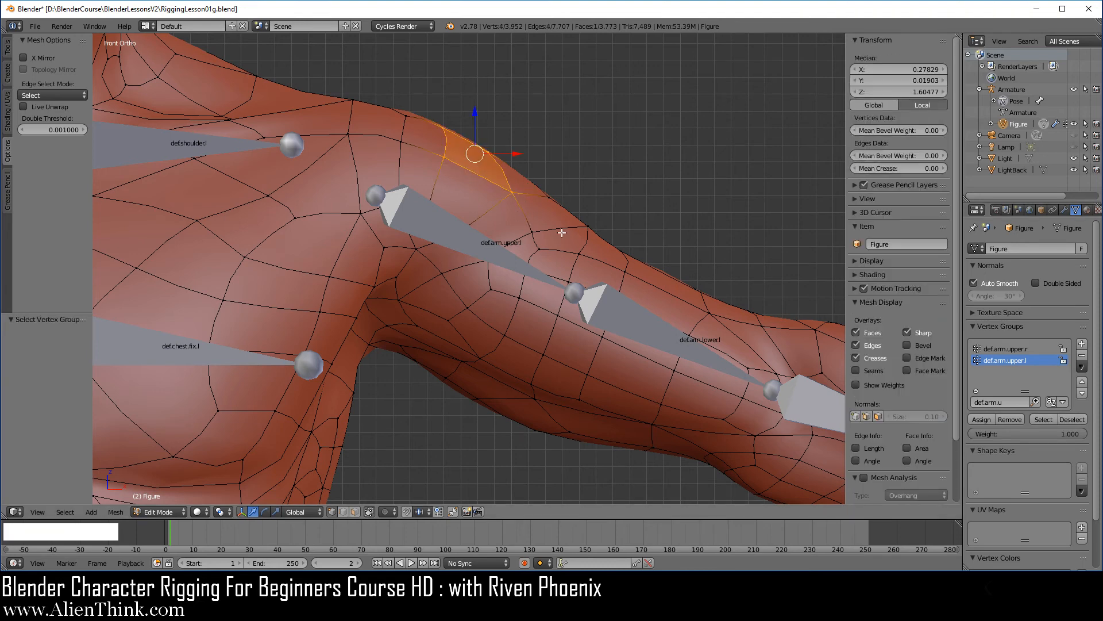
Test the def.arm.upper.l bone's effect on the mesh with a trial rotation, and cancel it
{"action": "left_click", "coordinate": [1015, 89]}
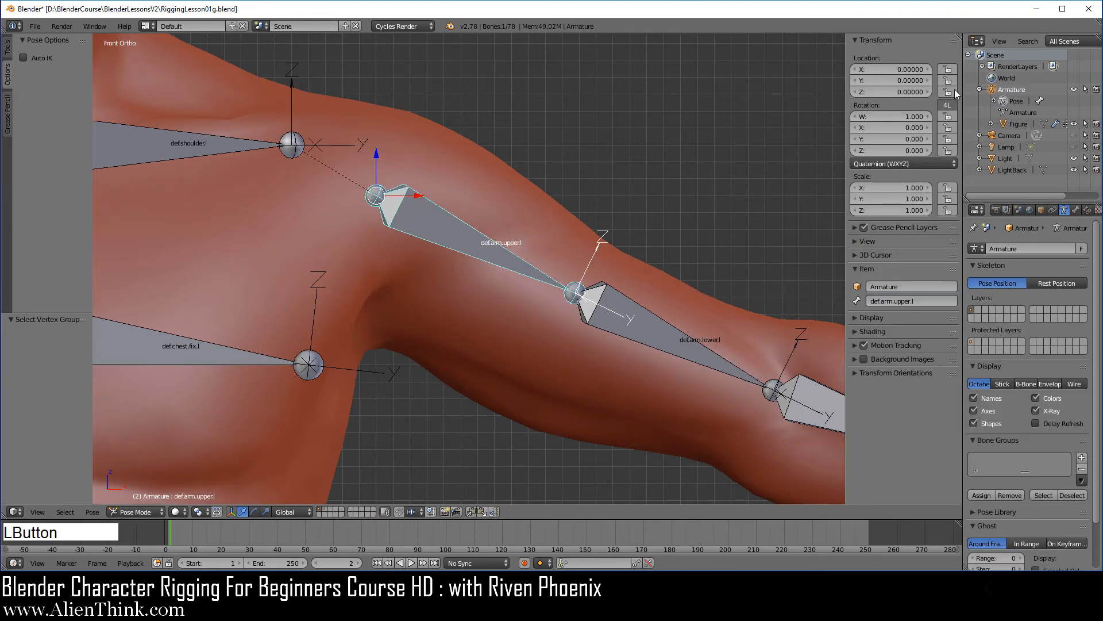
{"action": "right_click", "coordinate": [474, 244]}
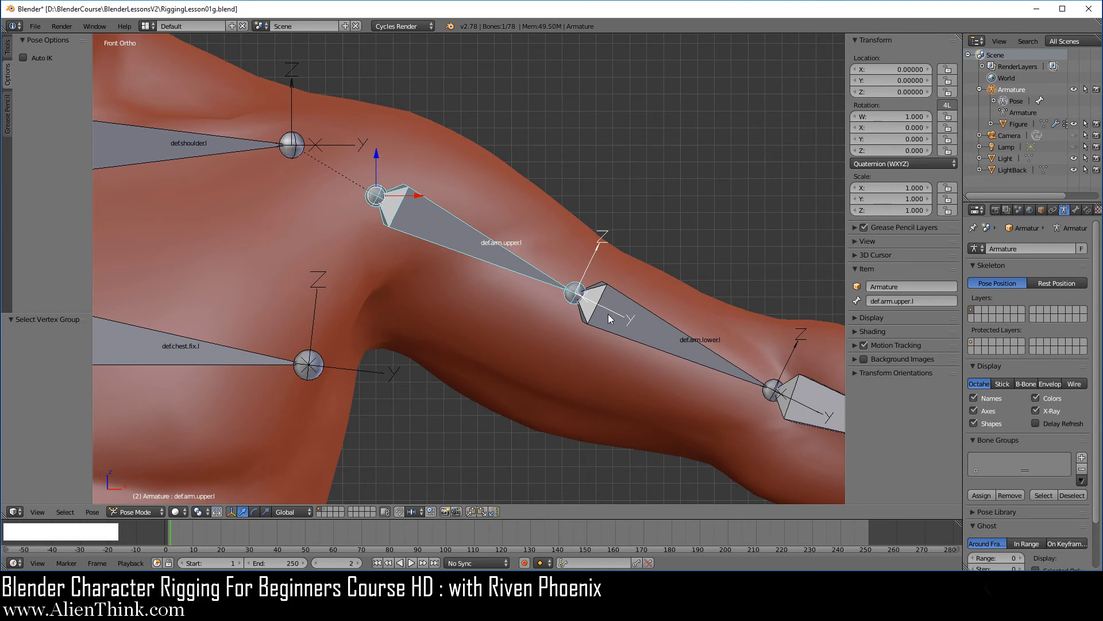
{"action": "key", "text": "r"}
{"action": "right_click", "coordinate": [500, 248]}
Try rotating def.arm.upper.l with its Deform option turned off, and turn Deform back on after cancelling the rotation
{"action": "left_click", "coordinate": [1076, 210]}
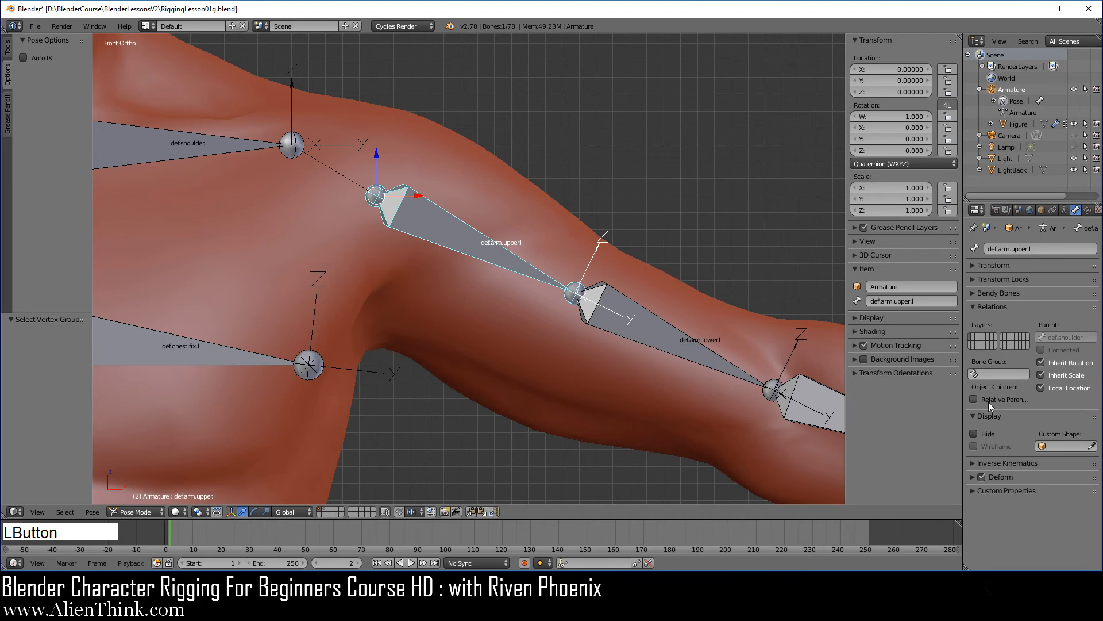
{"action": "left_click", "coordinate": [982, 477]}
{"action": "right_click", "coordinate": [502, 255]}
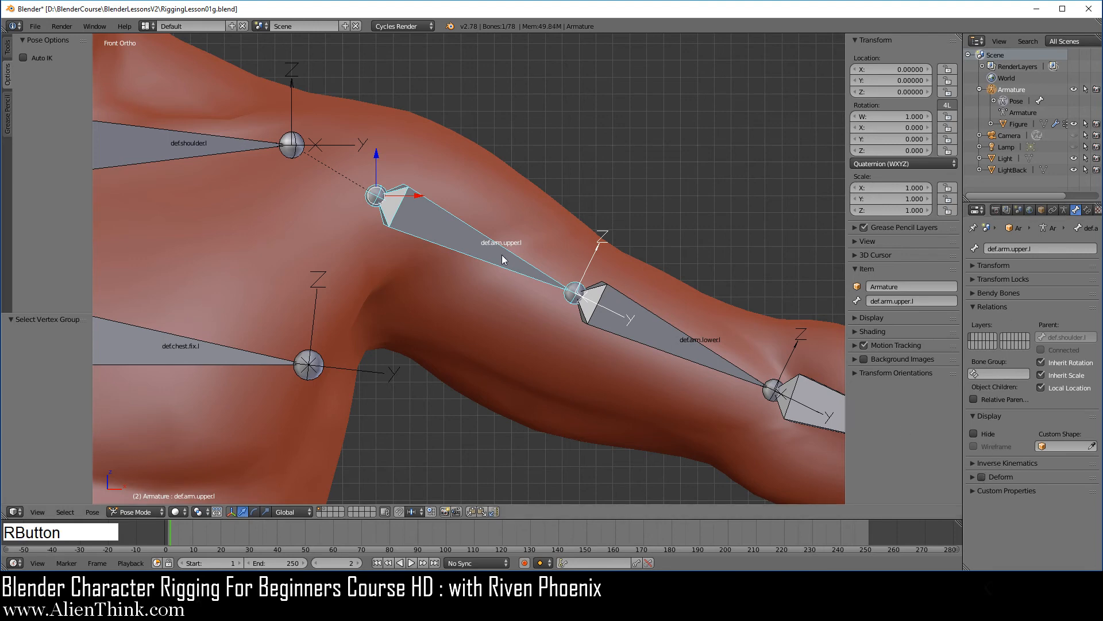
{"action": "key", "text": "r"}
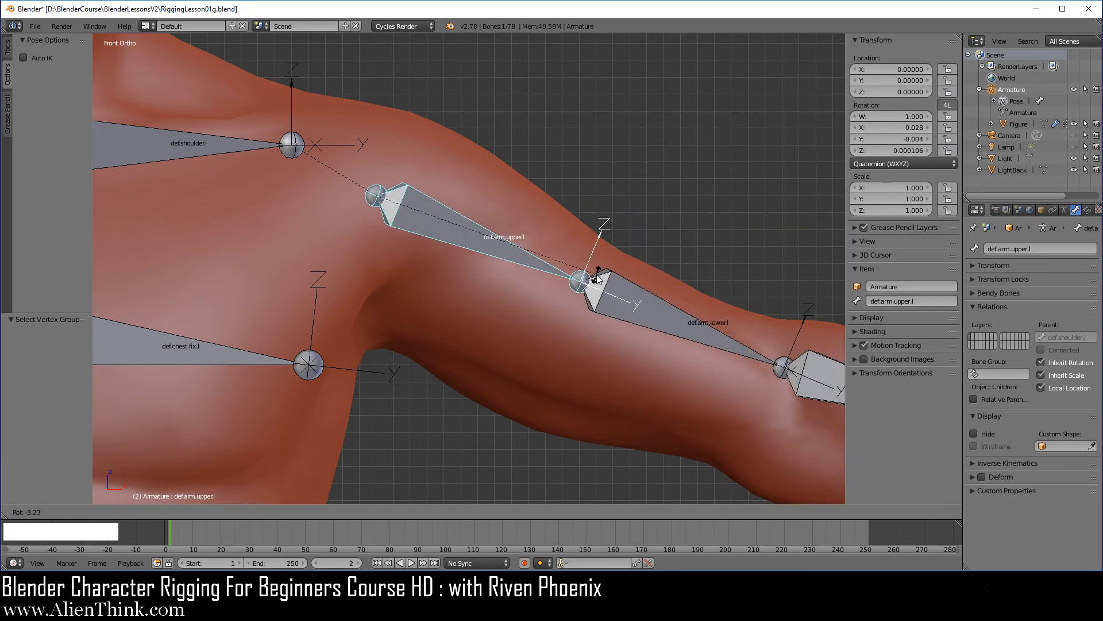
{"action": "right_click", "coordinate": [628, 331]}
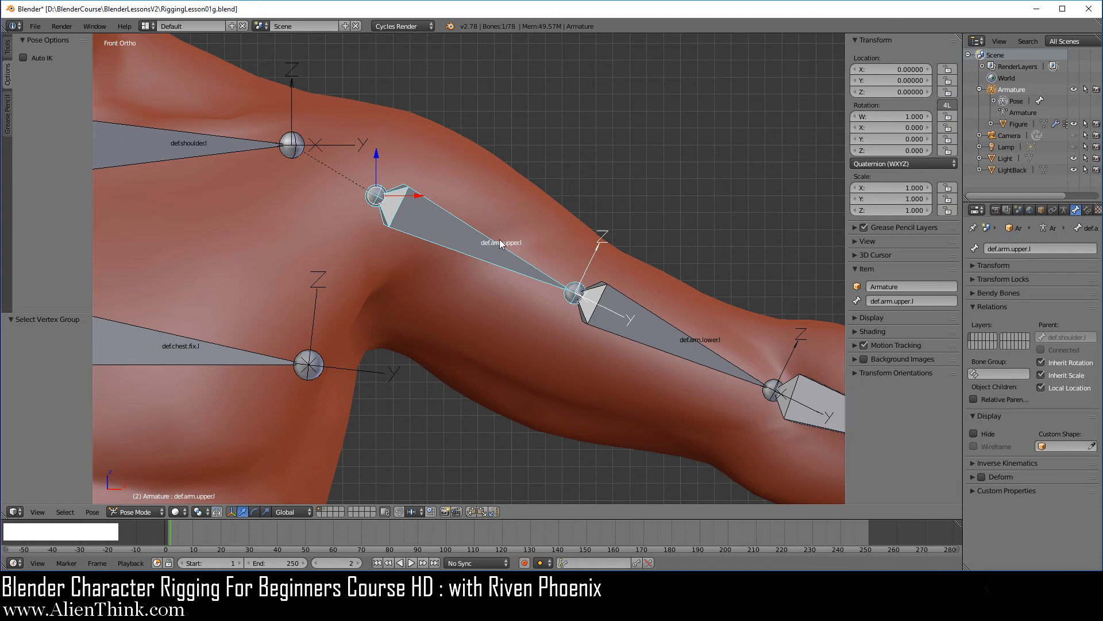
{"action": "left_click", "coordinate": [983, 477]}
Inspect the Figure's def.arm.upper.l vertex group and its selected vertices on the upper arm in Edit Mode
{"action": "right_click", "coordinate": [514, 204]}
{"action": "key", "text": "Tab"}
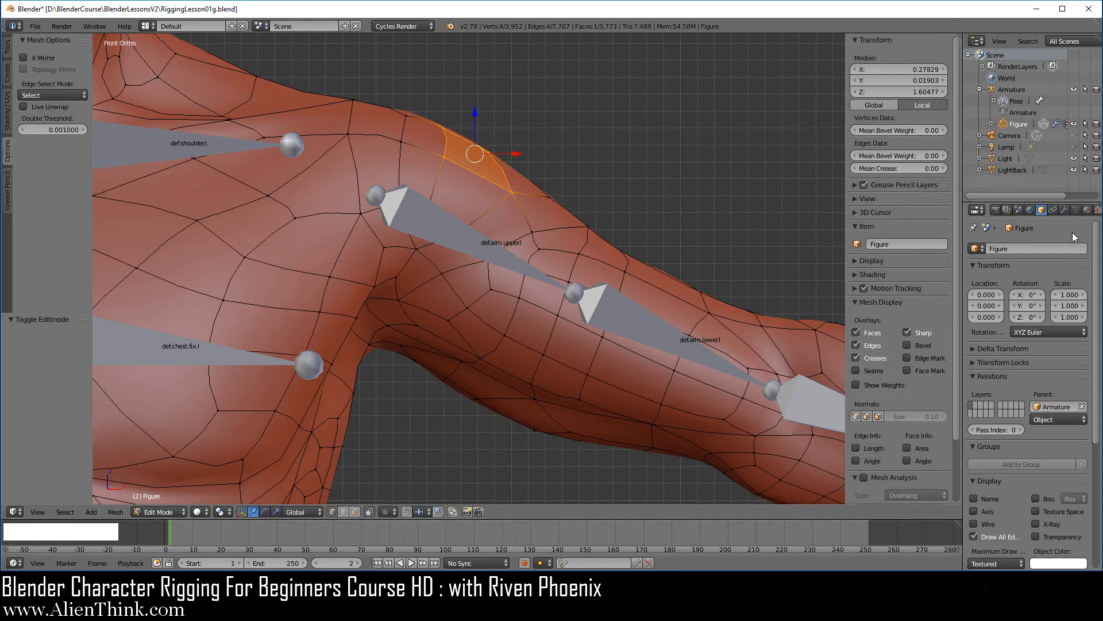
{"action": "left_click", "coordinate": [1075, 210]}
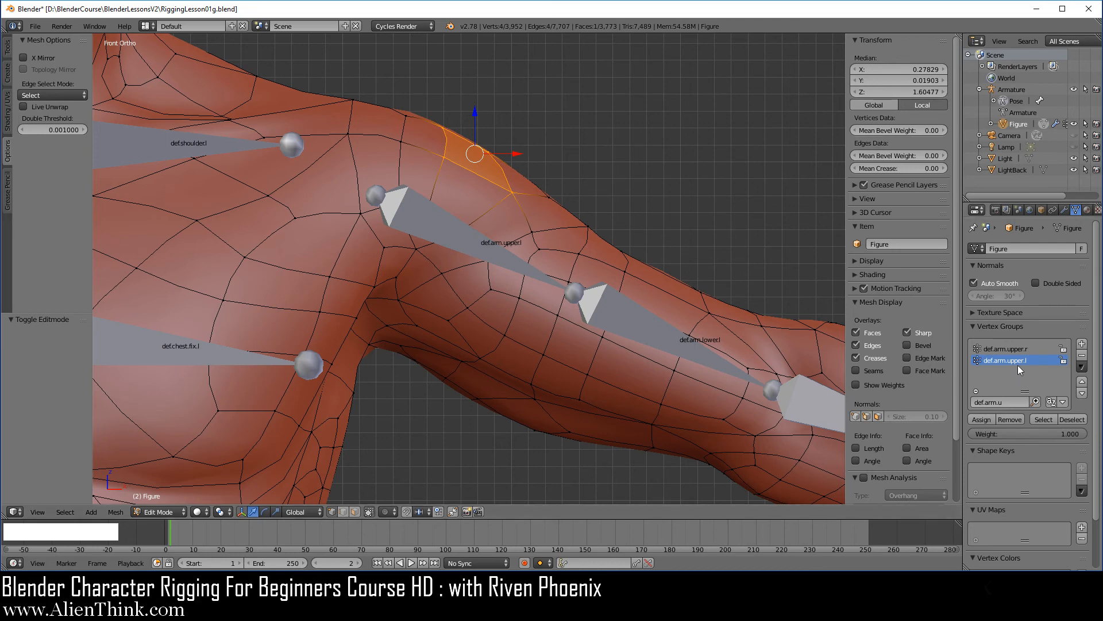
{"action": "scroll", "coordinate": [488, 189], "scroll_direction": "up", "scroll_amount": 3}
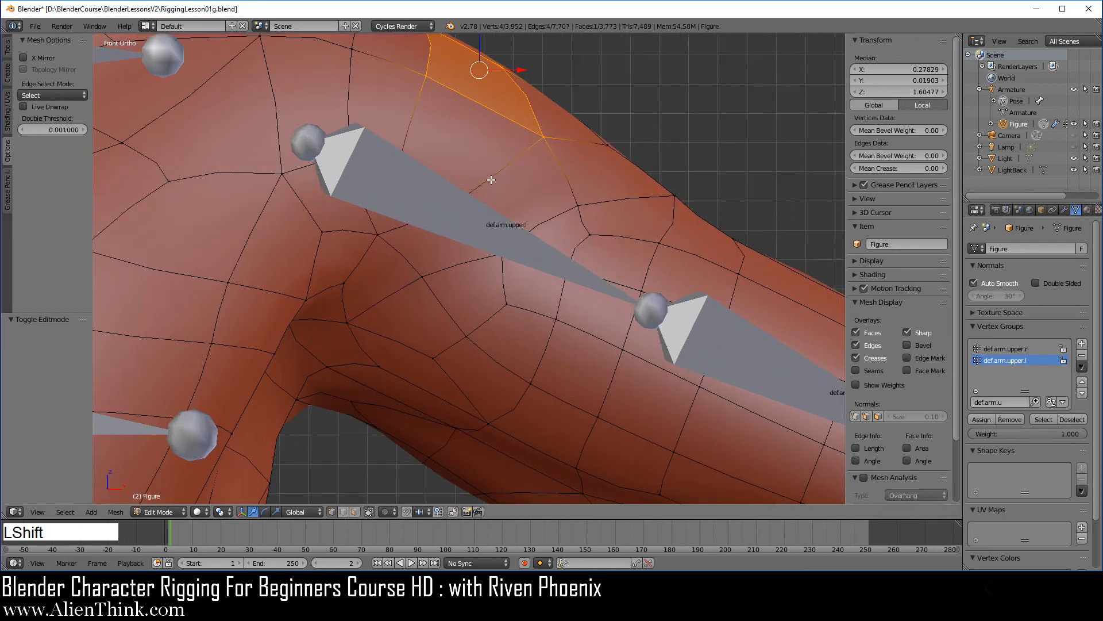
{"action": "middle_click_drag", "start_coordinate": [491, 180], "coordinate": [522, 288], "text": "shift"}
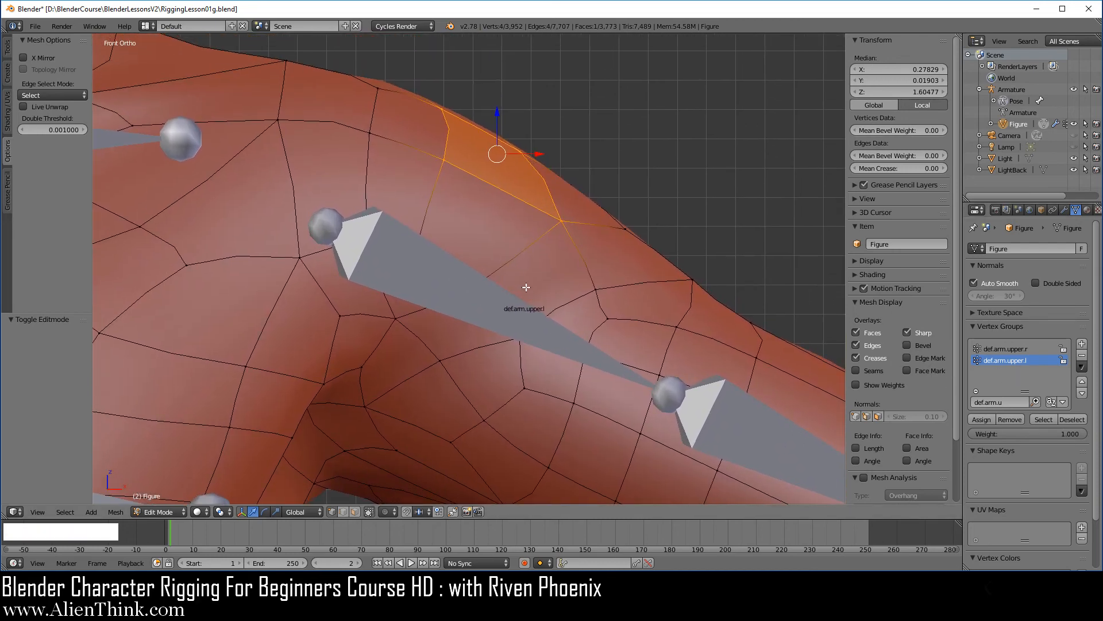
Return to the armature, rotate def.arm.upper.l upward about 34 degrees to examine how the mesh follows, and cancel the rotation
{"action": "key", "text": "Tab"}
{"action": "right_click", "coordinate": [493, 303]}
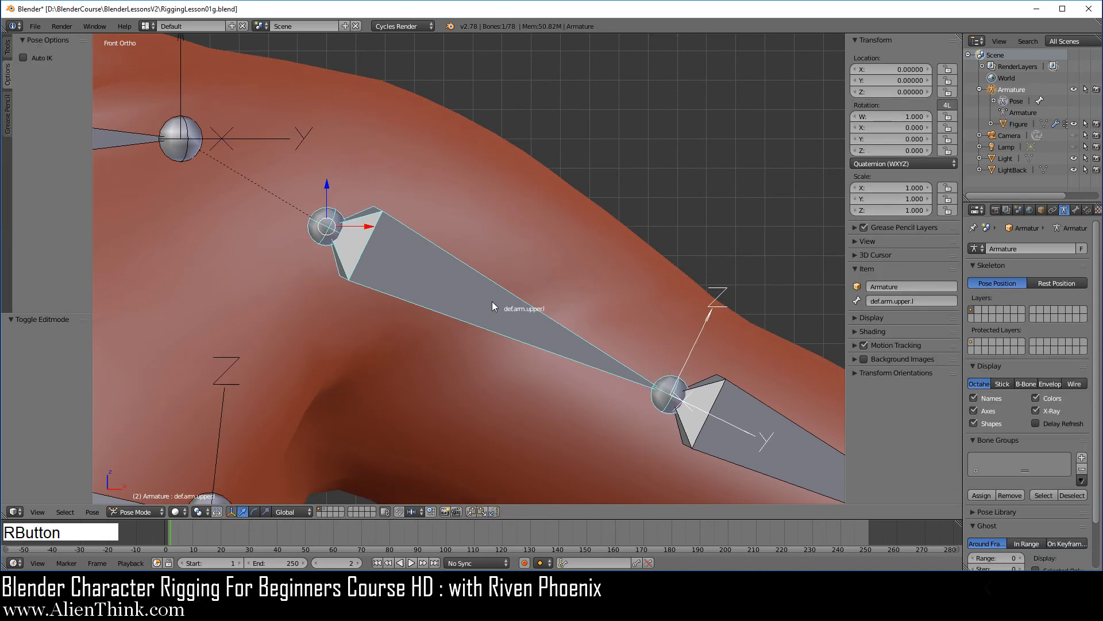
{"action": "key", "text": "r"}
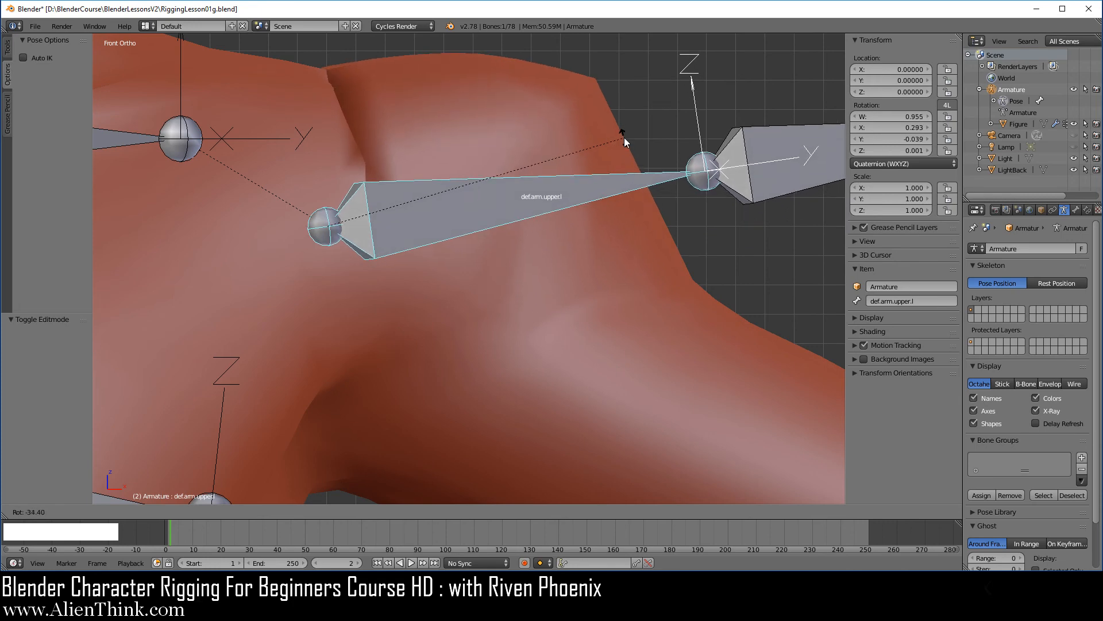
{"action": "right_click", "coordinate": [620, 230]}
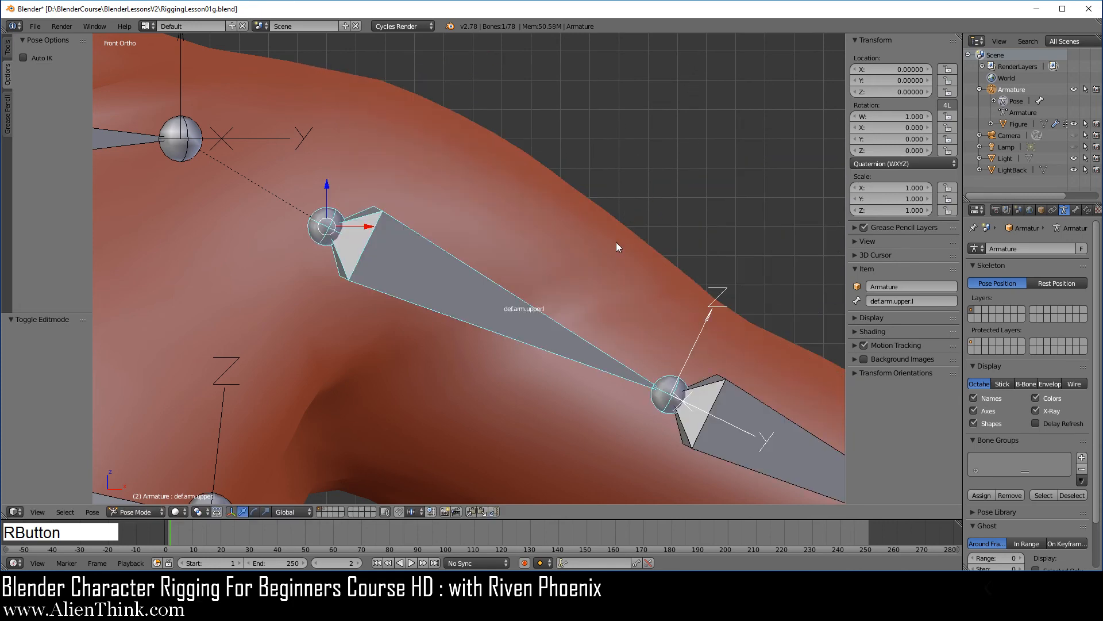
Turn on the Wire display for the Figure mesh in Object Mode
{"action": "scroll", "coordinate": [619, 246], "scroll_direction": "down", "scroll_amount": 3}
{"action": "middle_click_drag", "start_coordinate": [519, 264], "coordinate": [528, 301]}
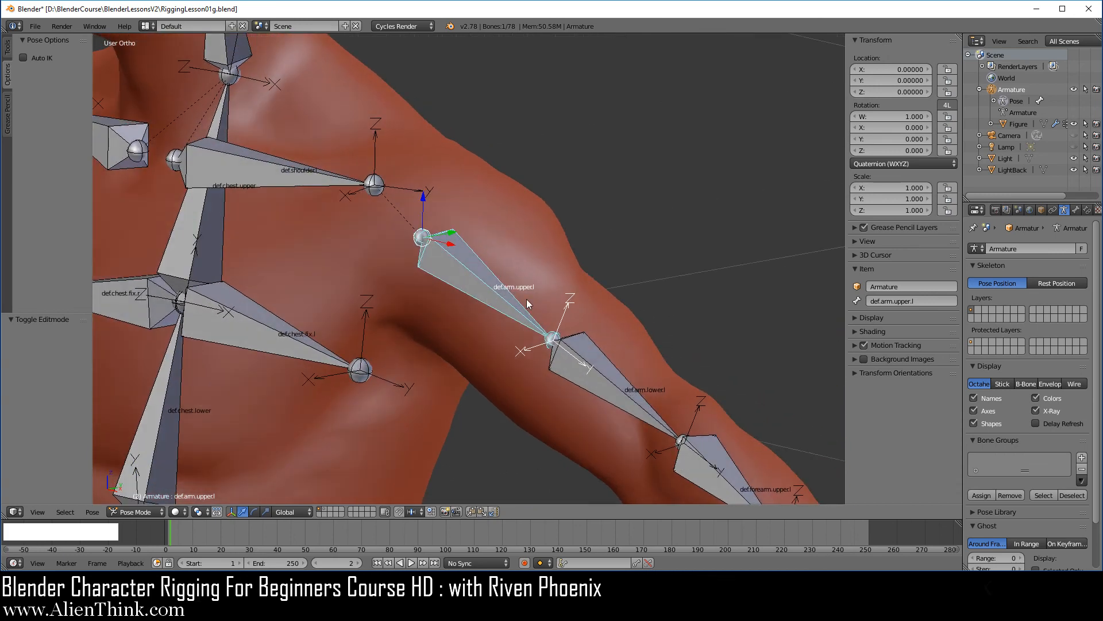
{"action": "right_click", "coordinate": [521, 235]}
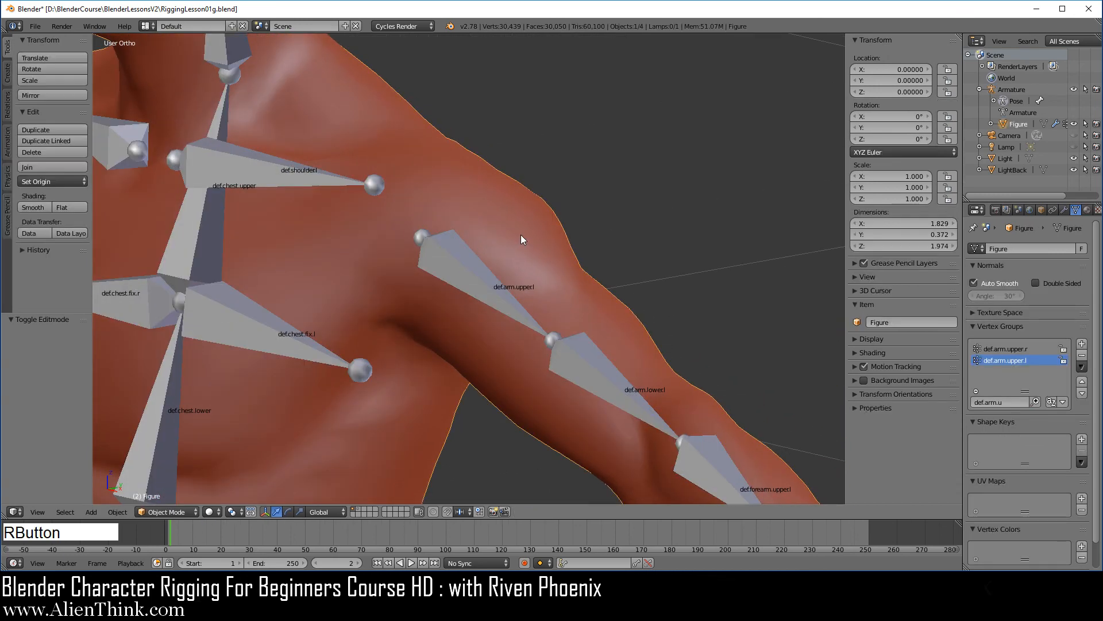
{"action": "left_click", "coordinate": [1041, 210]}
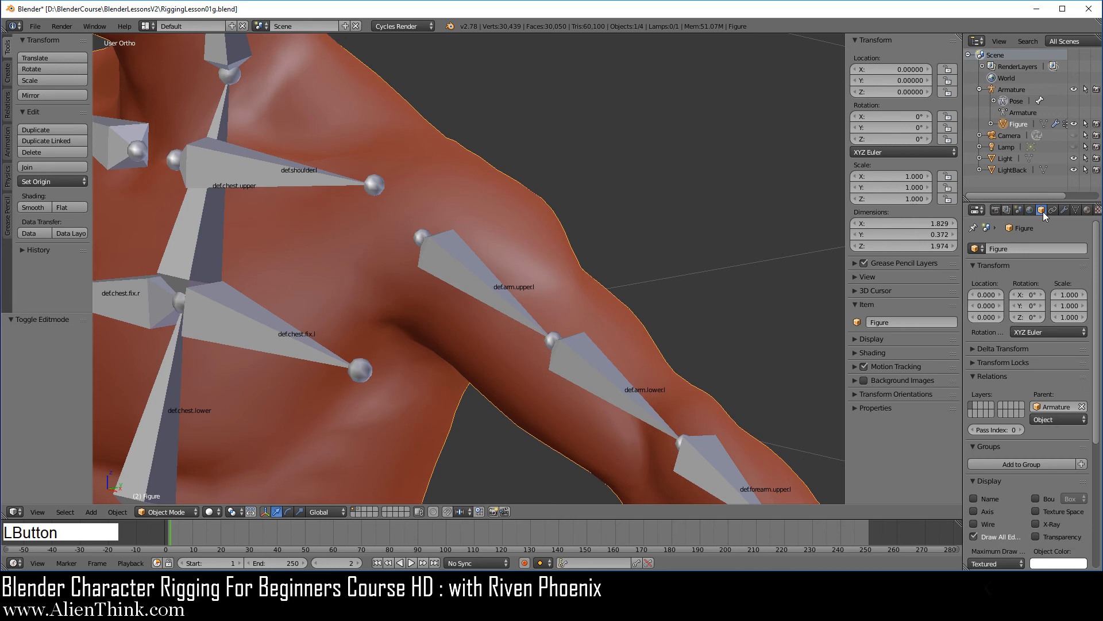
{"action": "left_click", "coordinate": [987, 524]}
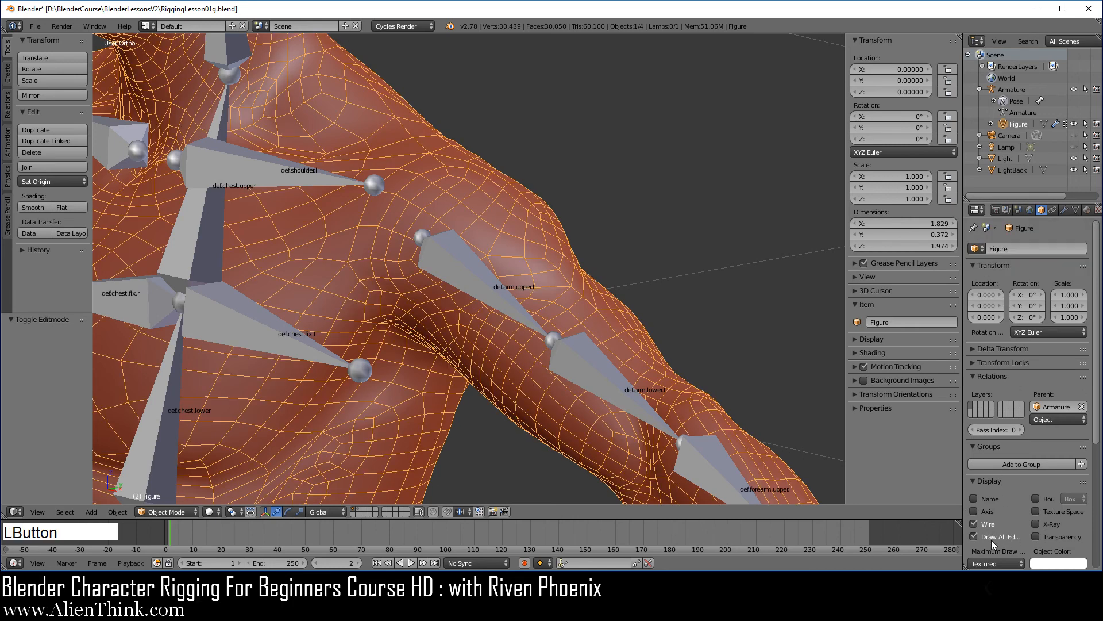
Compare selecting the Figure mesh with selecting the def.arm.upper.l bone, ending on the bone with a cancelled rotation
{"action": "right_click", "coordinate": [484, 277]}
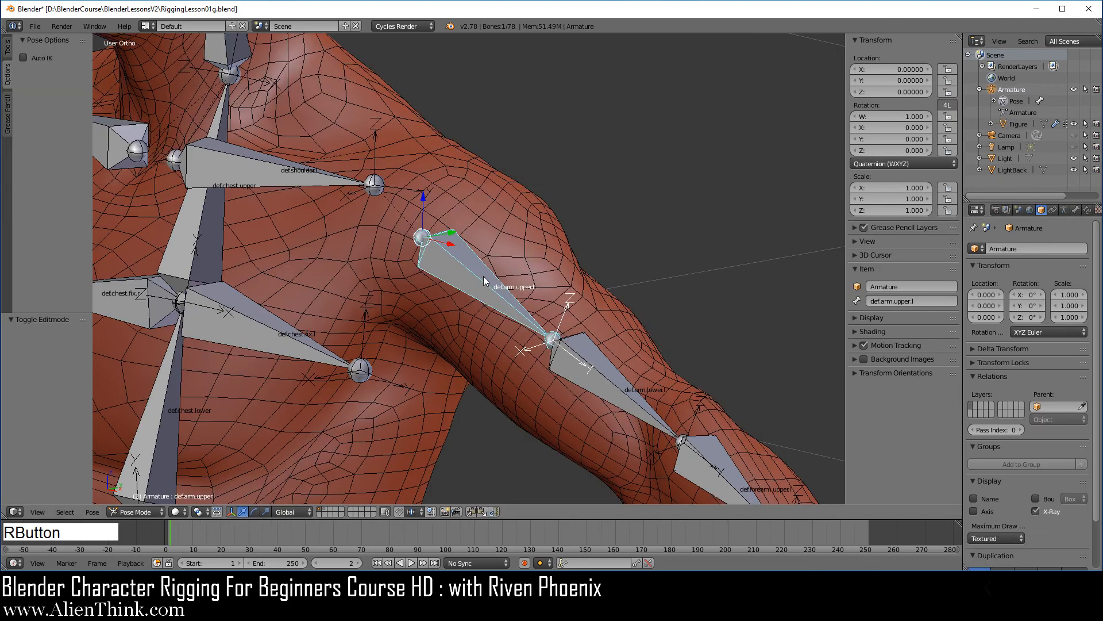
{"action": "scroll", "coordinate": [546, 312], "scroll_direction": "up", "scroll_amount": 3}
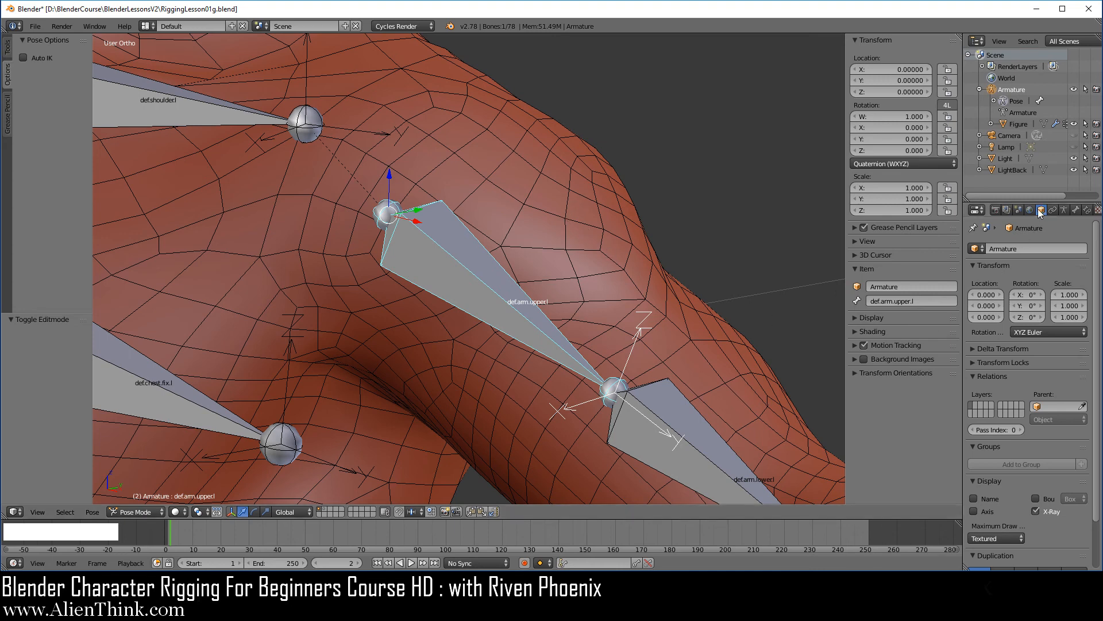
{"action": "right_click", "coordinate": [563, 294]}
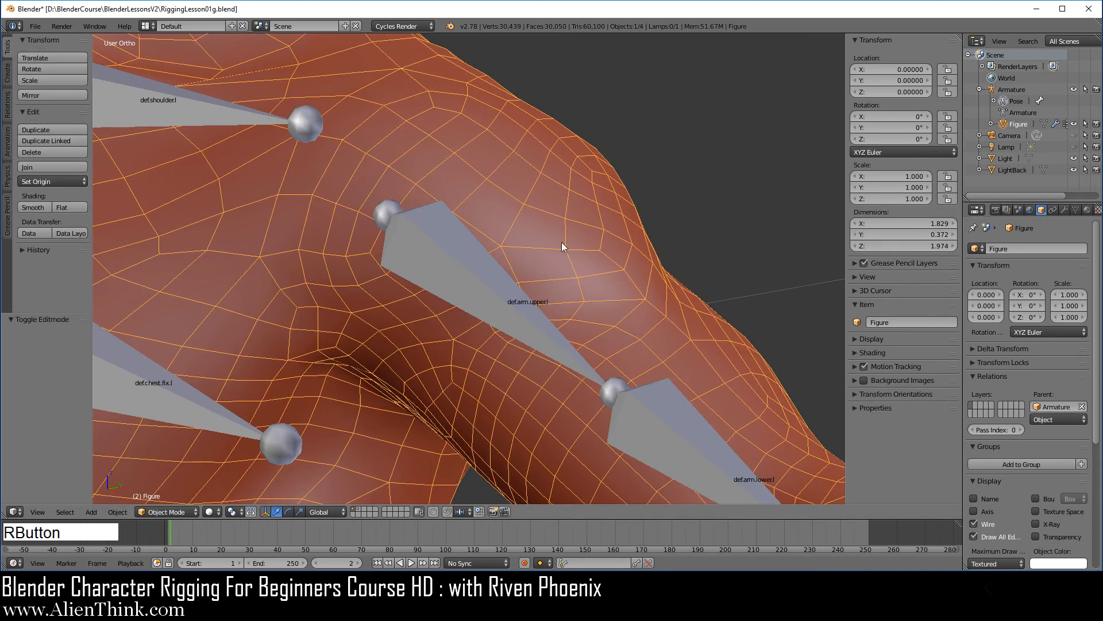
{"action": "right_click", "coordinate": [484, 285]}
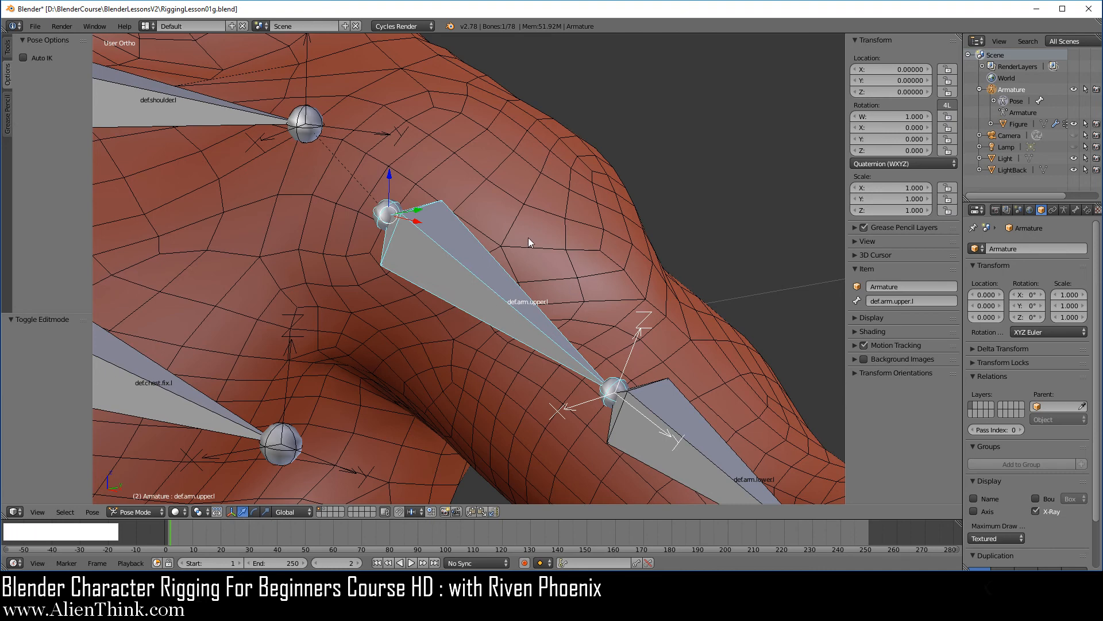
{"action": "right_click", "coordinate": [522, 221]}
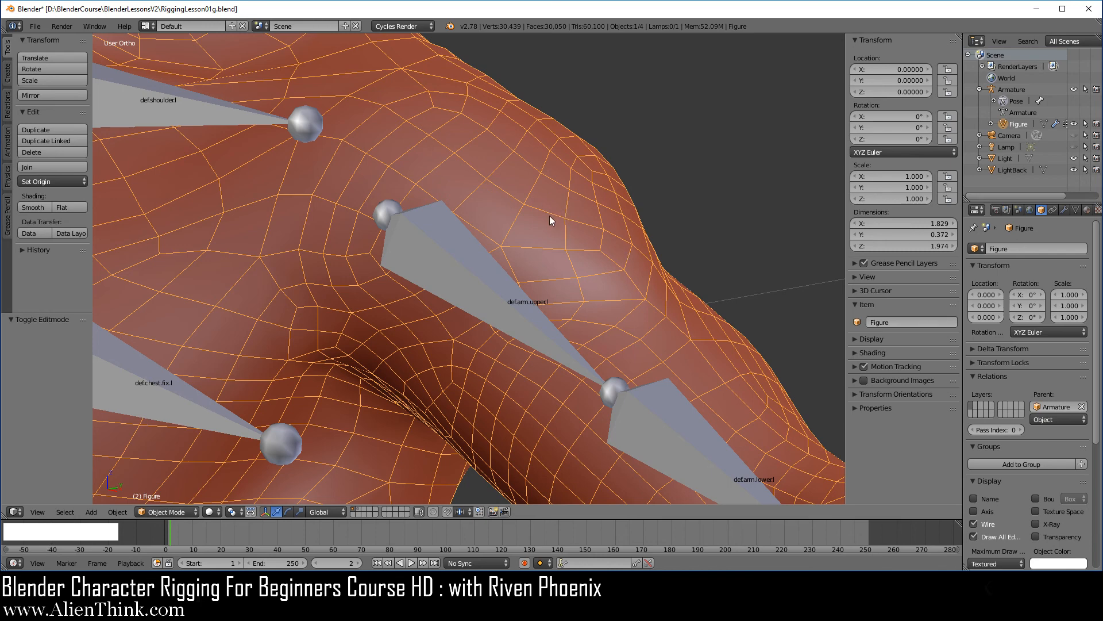
{"action": "right_click", "coordinate": [462, 274]}
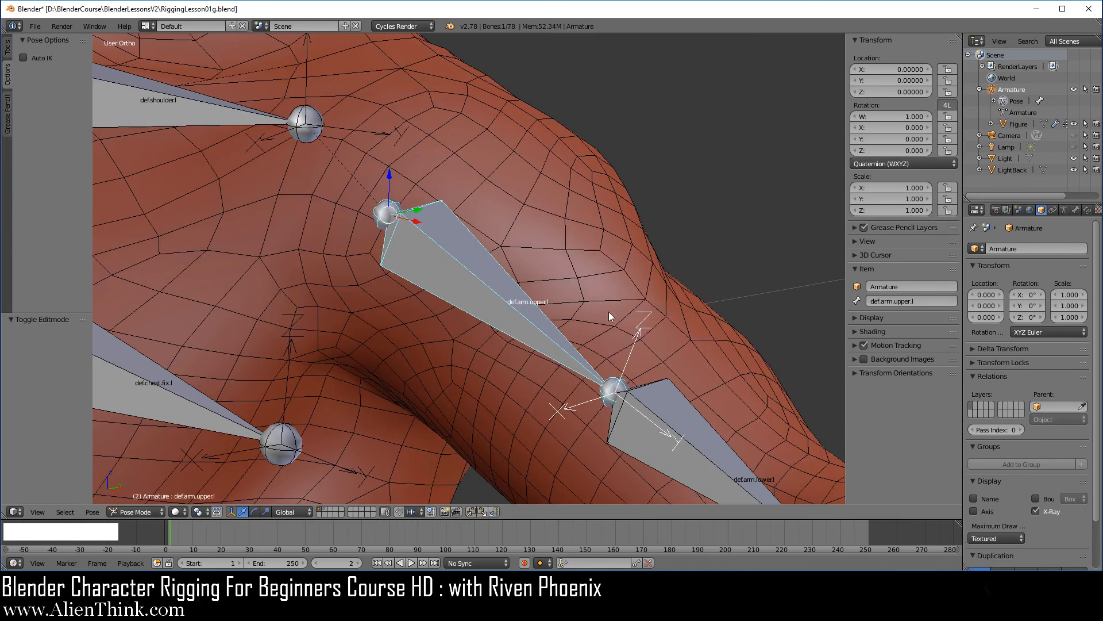
{"action": "key", "text": "r"}
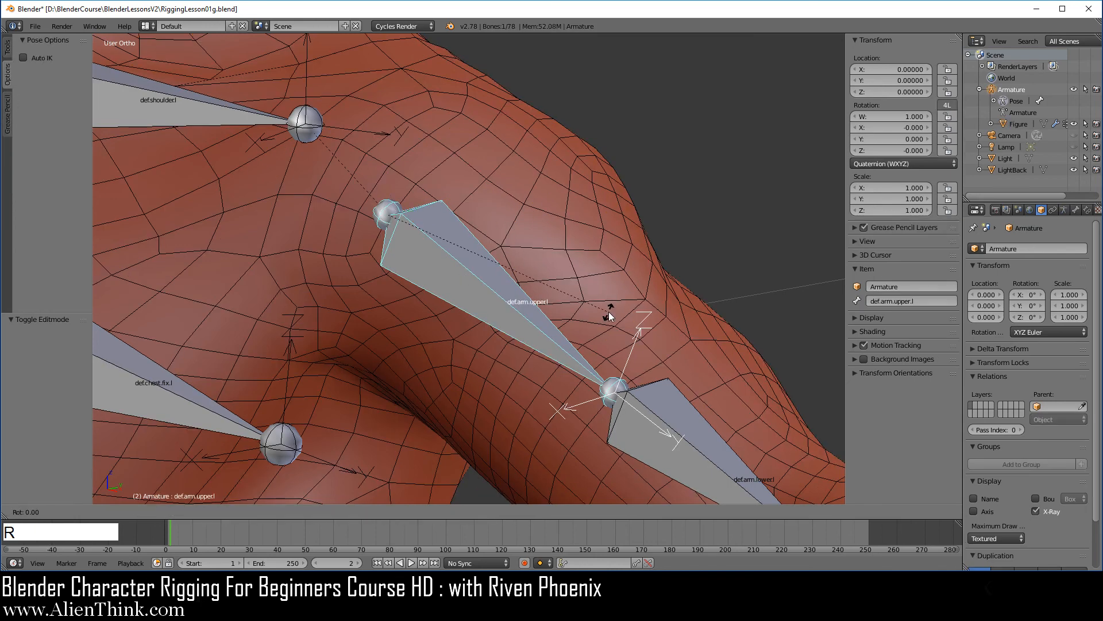
{"action": "right_click", "coordinate": [609, 311]}
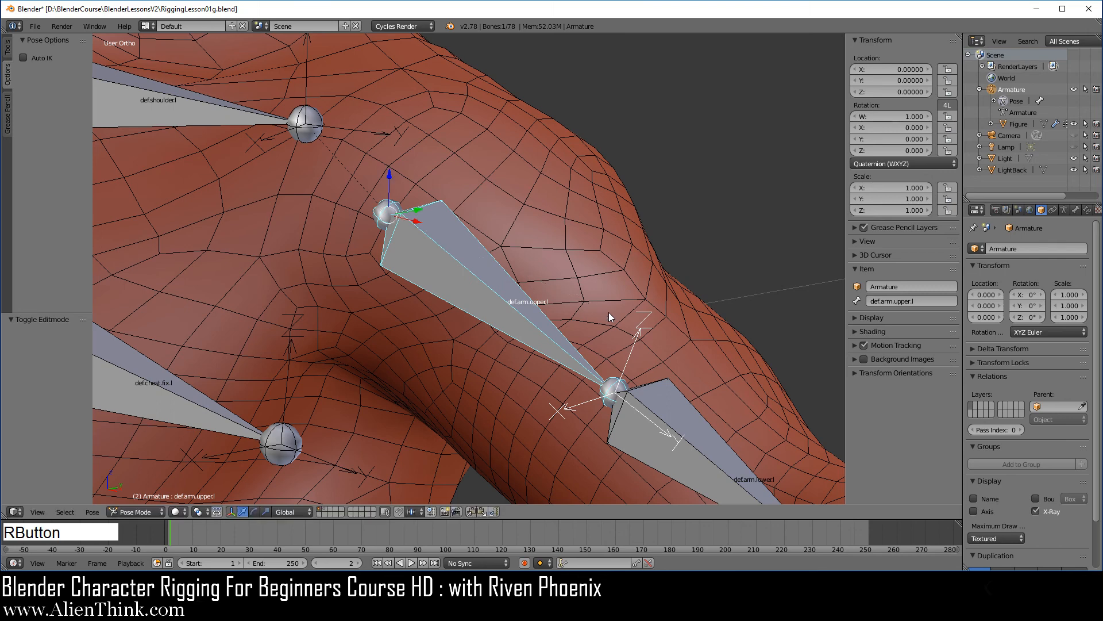
Trackball-rotate def.arm.upper.l to examine how the upper arm mesh deforms, and cancel the rotation
{"action": "key", "text": "r"}
{"action": "key", "text": "r"}
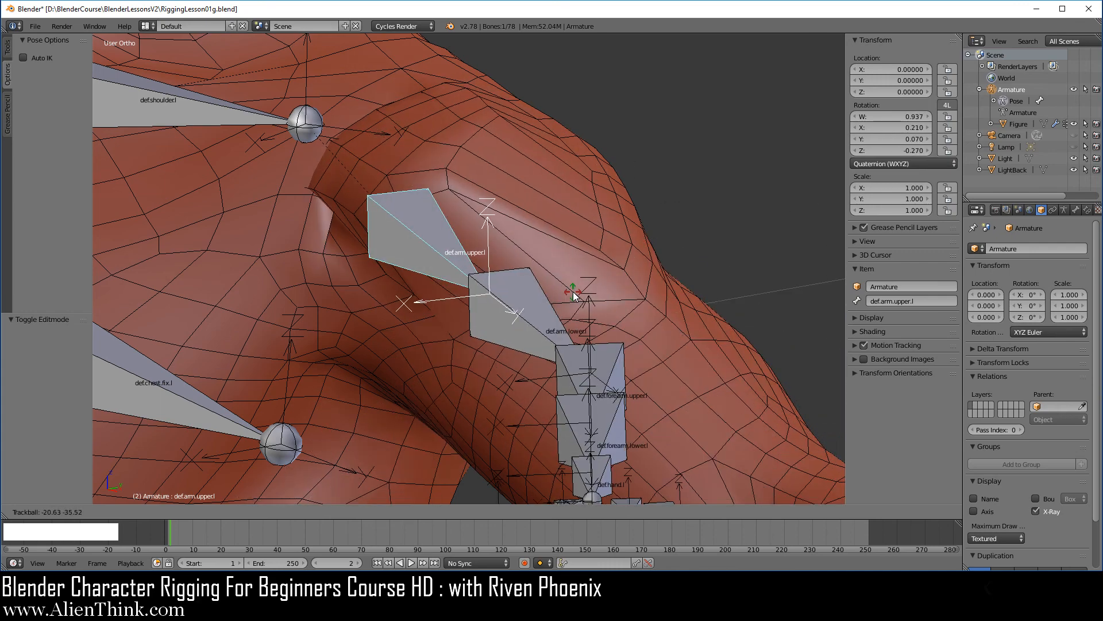
{"action": "right_click", "coordinate": [572, 292]}
In front view, select def.chest.upper, rotate it slightly to examine its effect on the chest and shoulder mesh, and cancel the rotation
{"action": "key", "text": "KP_1"}
{"action": "middle_click_drag", "start_coordinate": [429, 318], "coordinate": [575, 322], "text": "shift"}
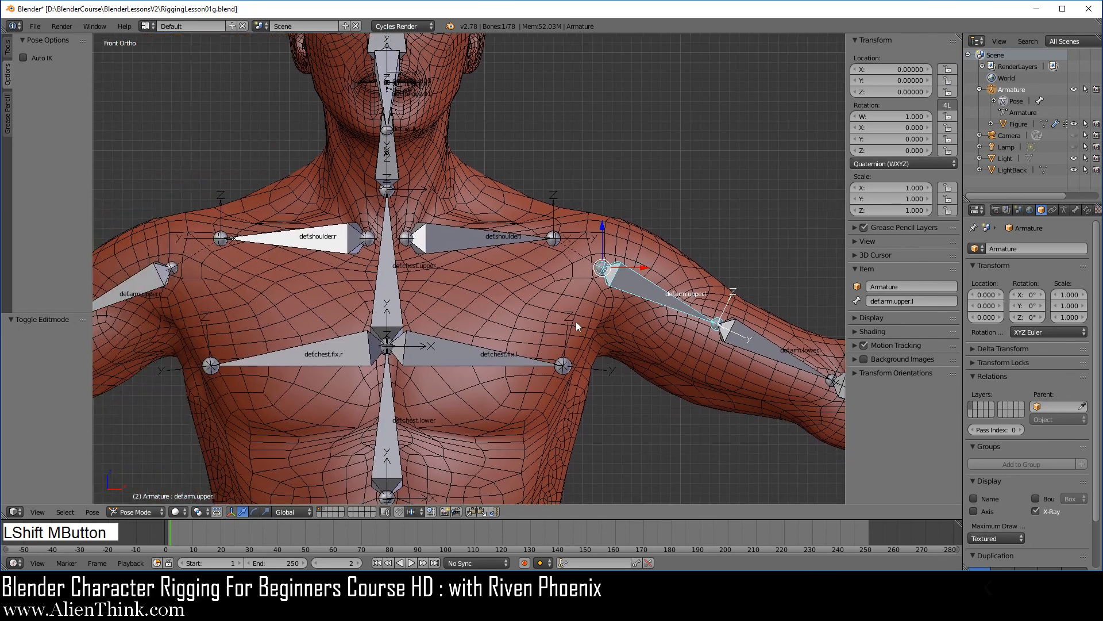
{"action": "scroll", "coordinate": [498, 316], "scroll_direction": "up", "scroll_amount": 3}
{"action": "right_click", "coordinate": [344, 263]}
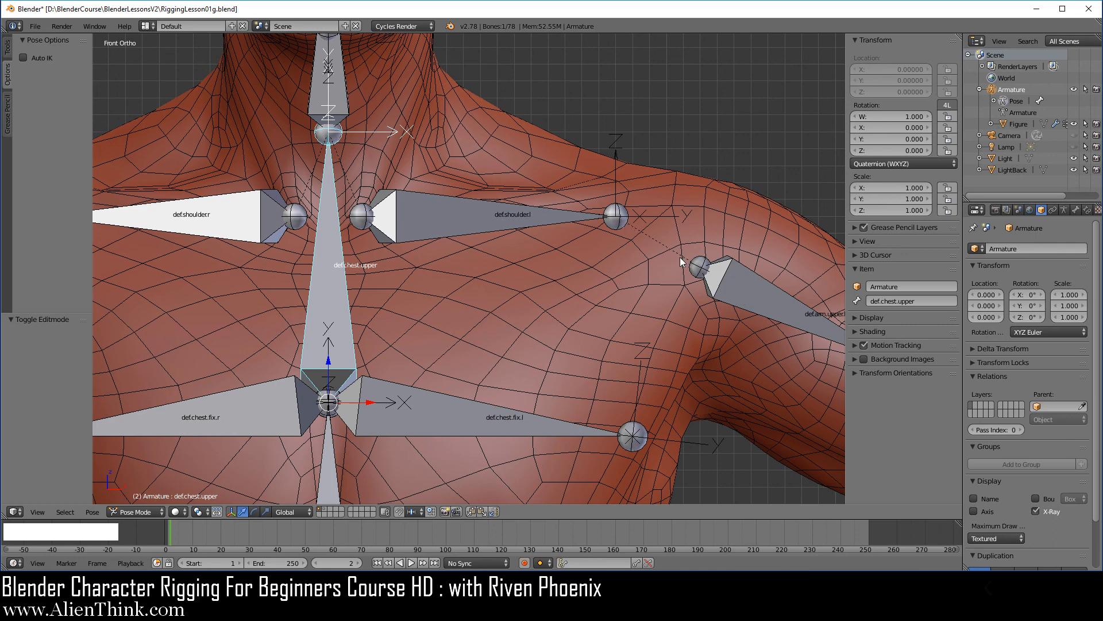
{"action": "key", "text": "r"}
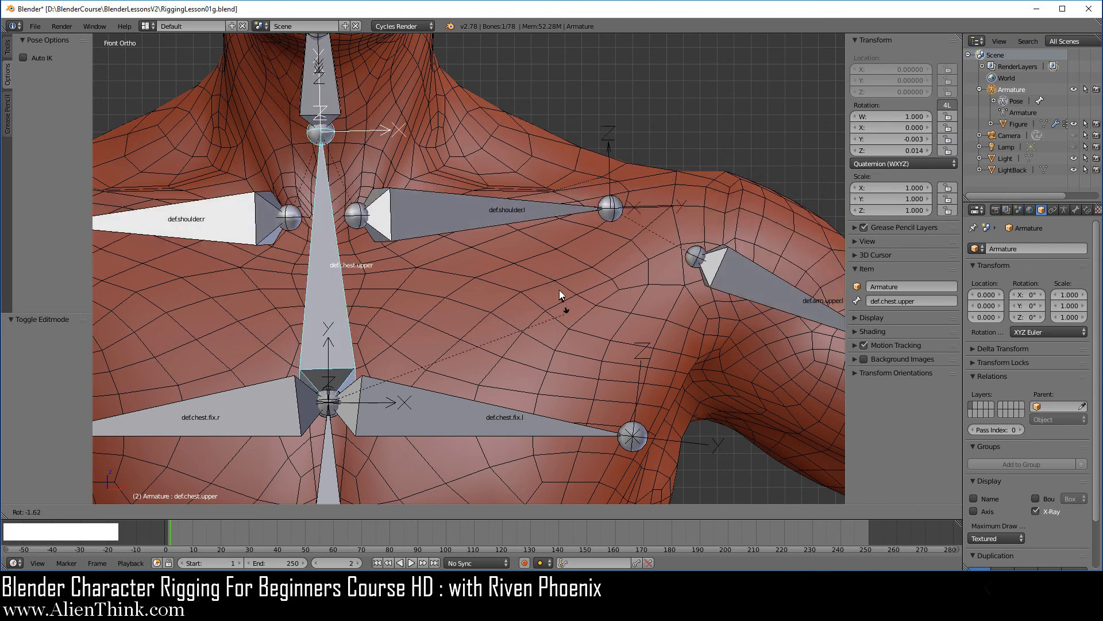
{"action": "right_click", "coordinate": [559, 298]}
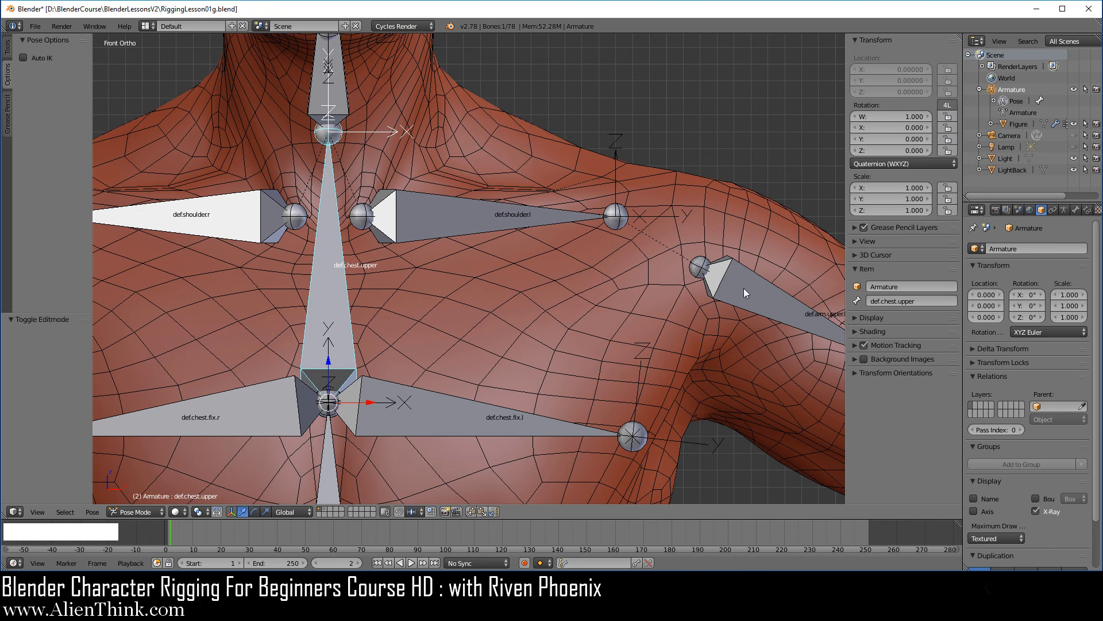
Select def.arm.upper.l and rotate it upward about 10 to 14 degrees three times to examine the arm's deformation, cancelling each rotation
{"action": "right_click", "coordinate": [726, 278]}
{"action": "middle_click_drag", "start_coordinate": [734, 335], "coordinate": [584, 294], "text": "shift"}
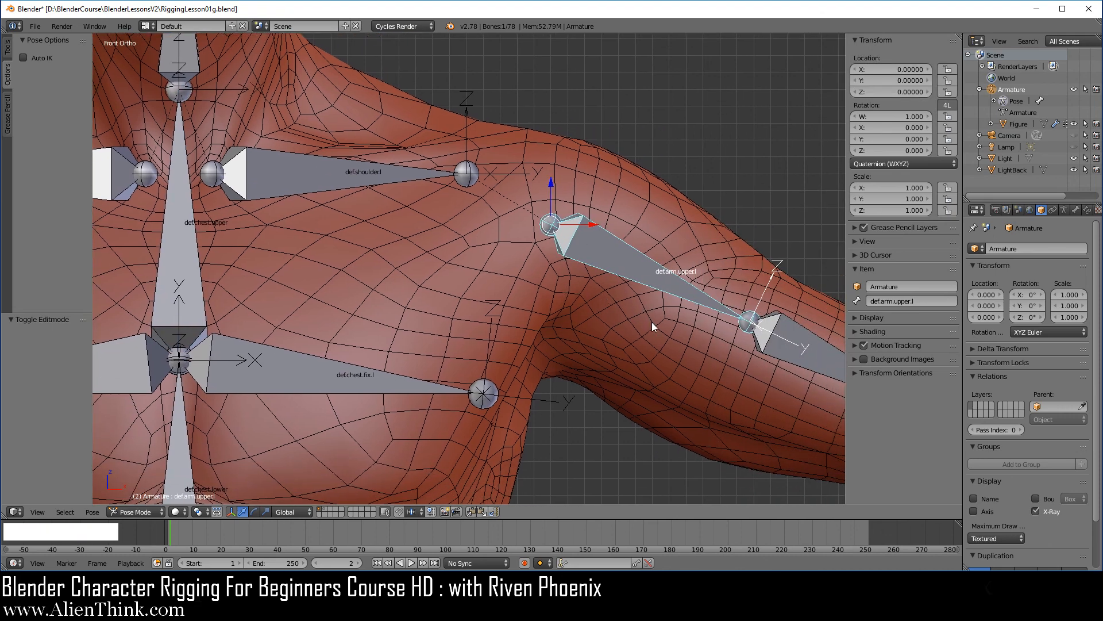
{"action": "key", "text": "r"}
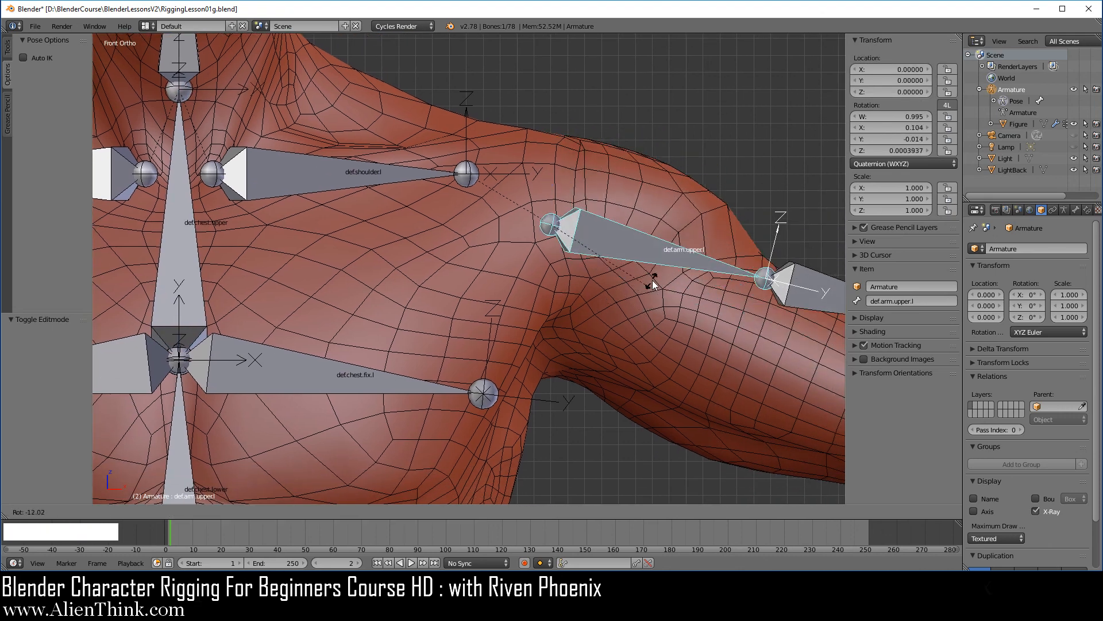
{"action": "right_click", "coordinate": [653, 281]}
{"action": "middle_click_drag", "start_coordinate": [674, 273], "coordinate": [584, 260], "text": "shift"}
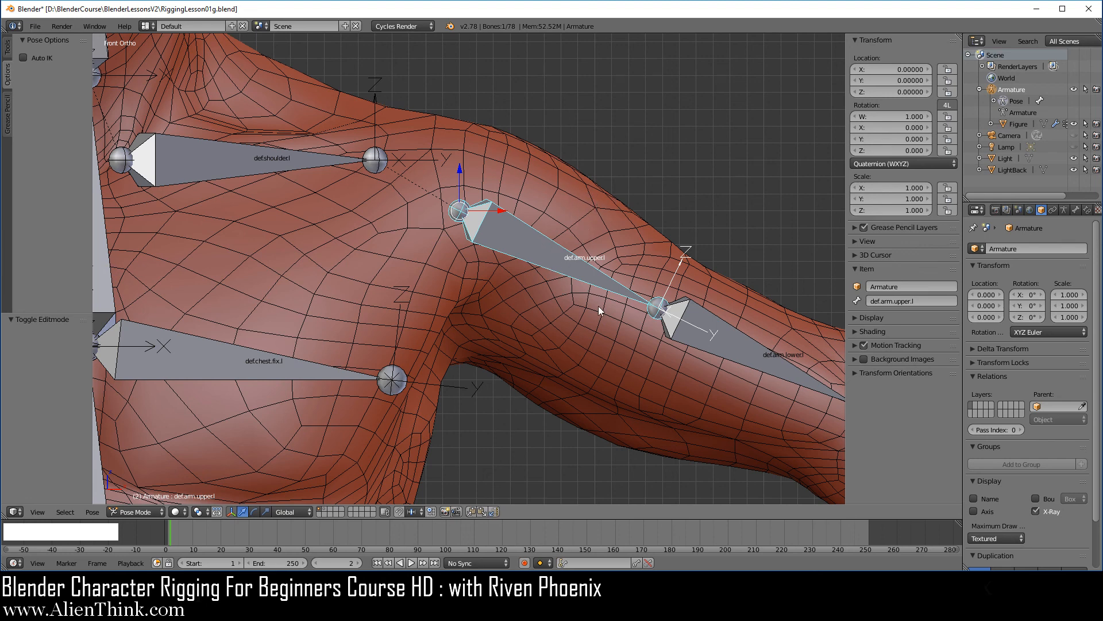
{"action": "key", "text": "r"}
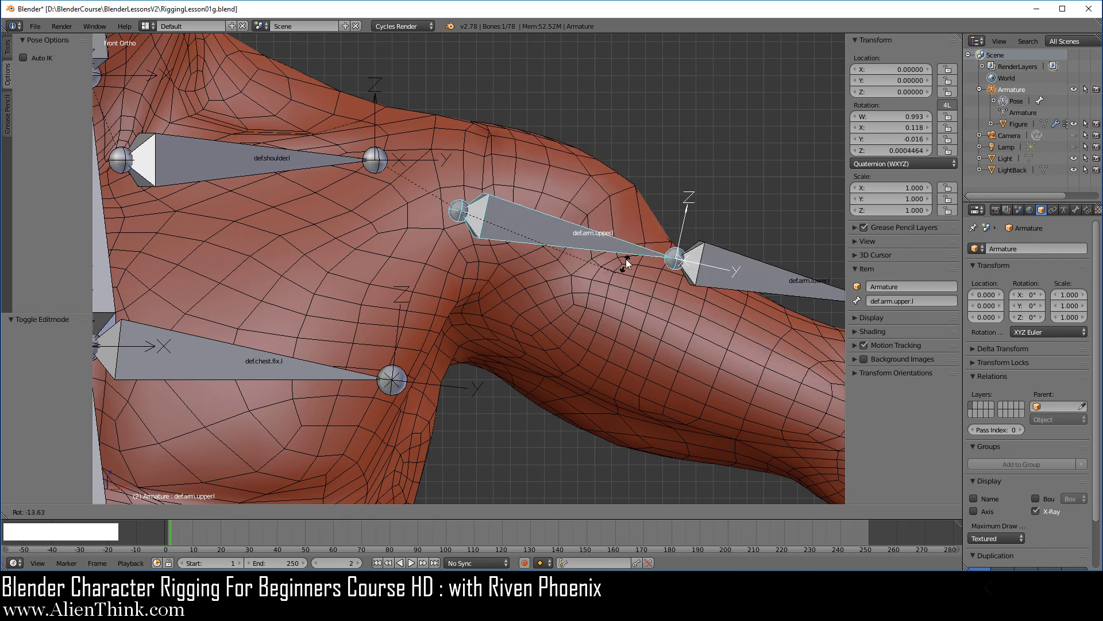
{"action": "right_click", "coordinate": [619, 274]}
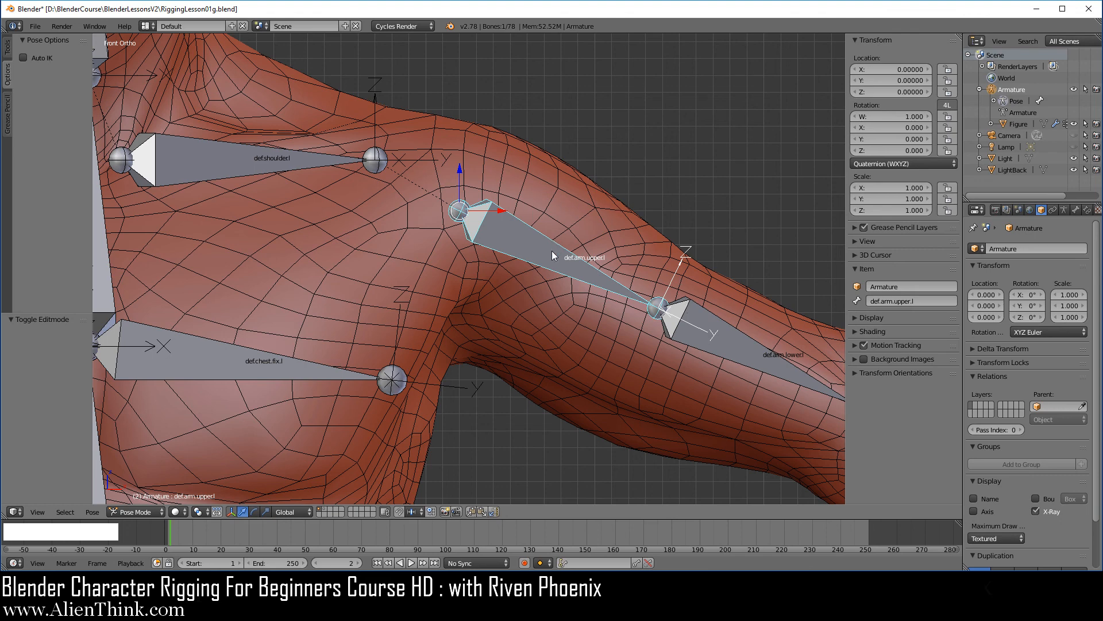
{"action": "key", "text": "r"}
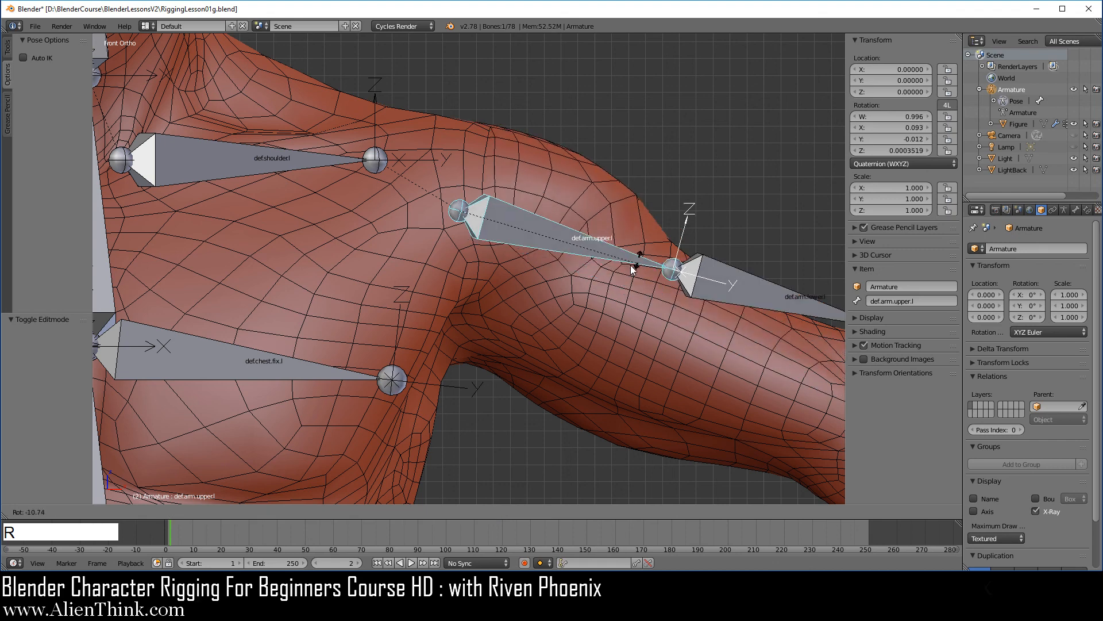
{"action": "right_click", "coordinate": [626, 259]}
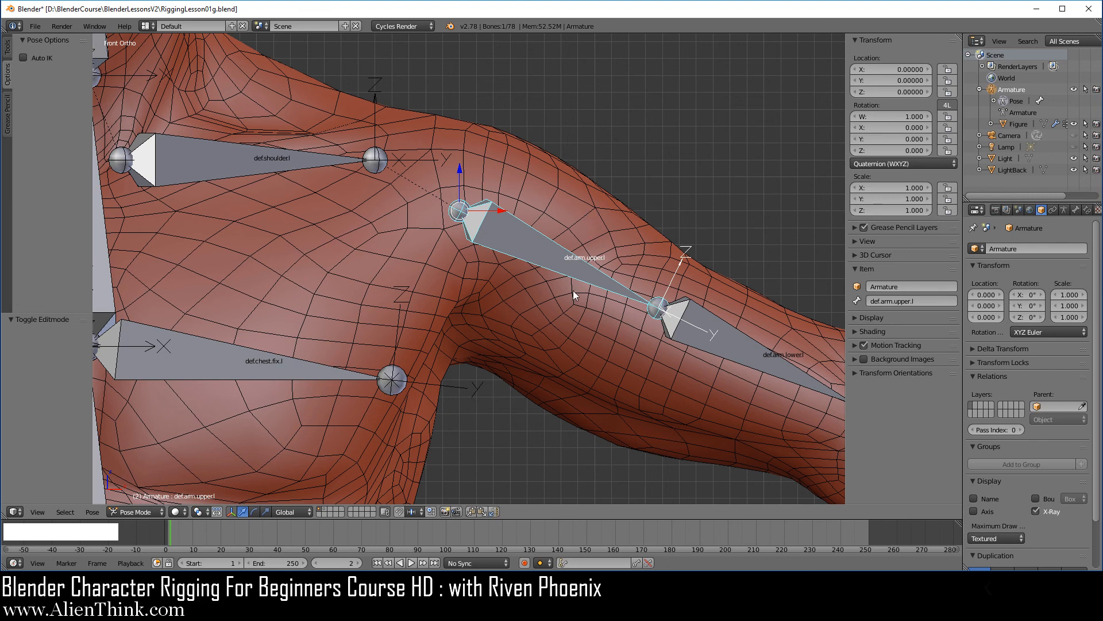
Reopen the recent file RiggingLesson01g.blend, discarding the unsaved parenting and vertex group changes
{"action": "scroll", "coordinate": [574, 291], "scroll_direction": "down", "scroll_amount": 2}
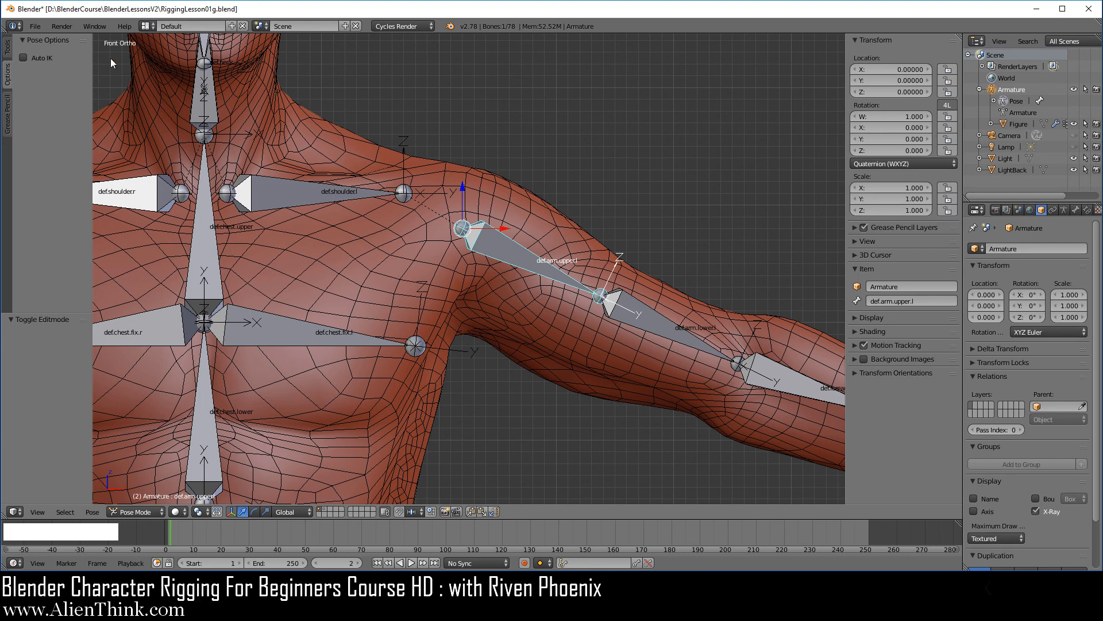
{"action": "left_click", "coordinate": [38, 27]}
{"action": "mouse_move", "coordinate": [54, 65]}
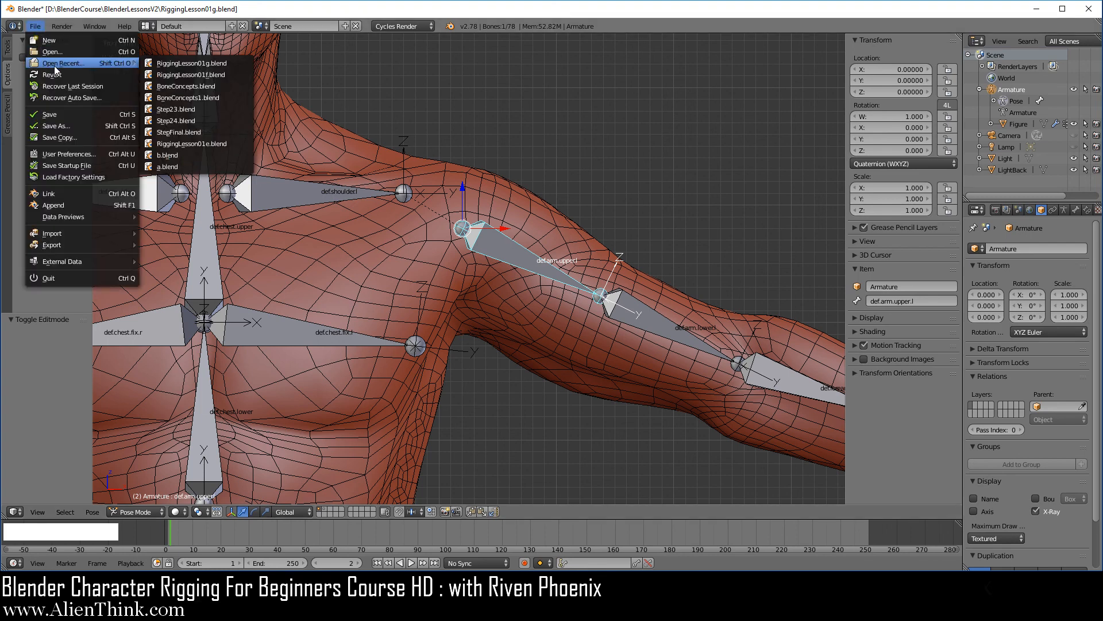
{"action": "left_click", "coordinate": [191, 63]}
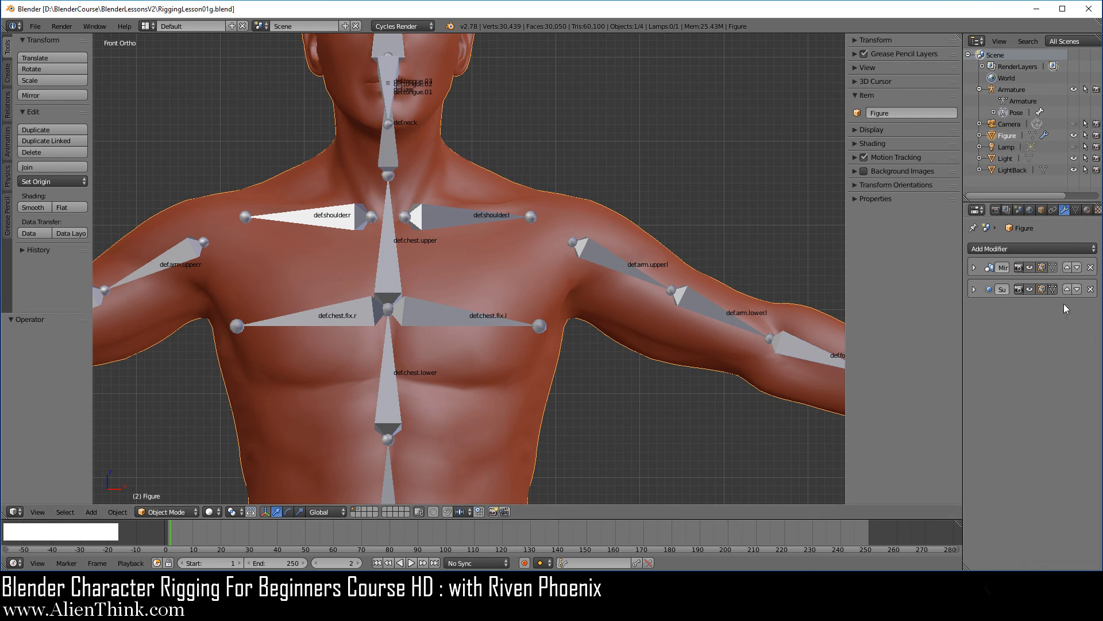
Select the Figure mesh and check its vertex groups and modifier stack
{"action": "right_click", "coordinate": [622, 234]}
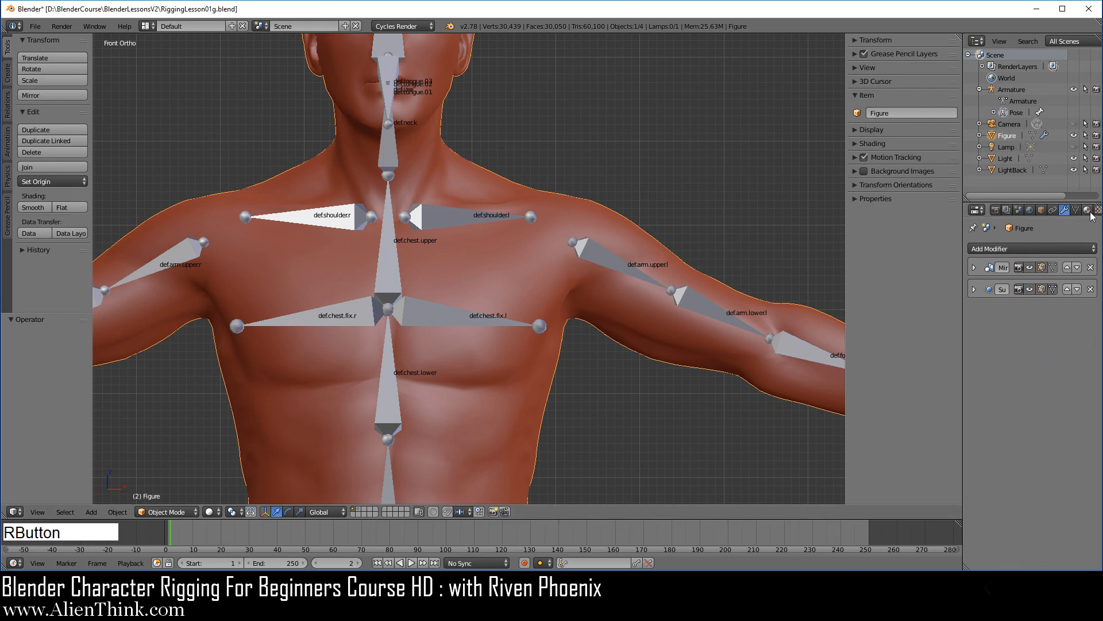
{"action": "left_click", "coordinate": [1076, 210]}
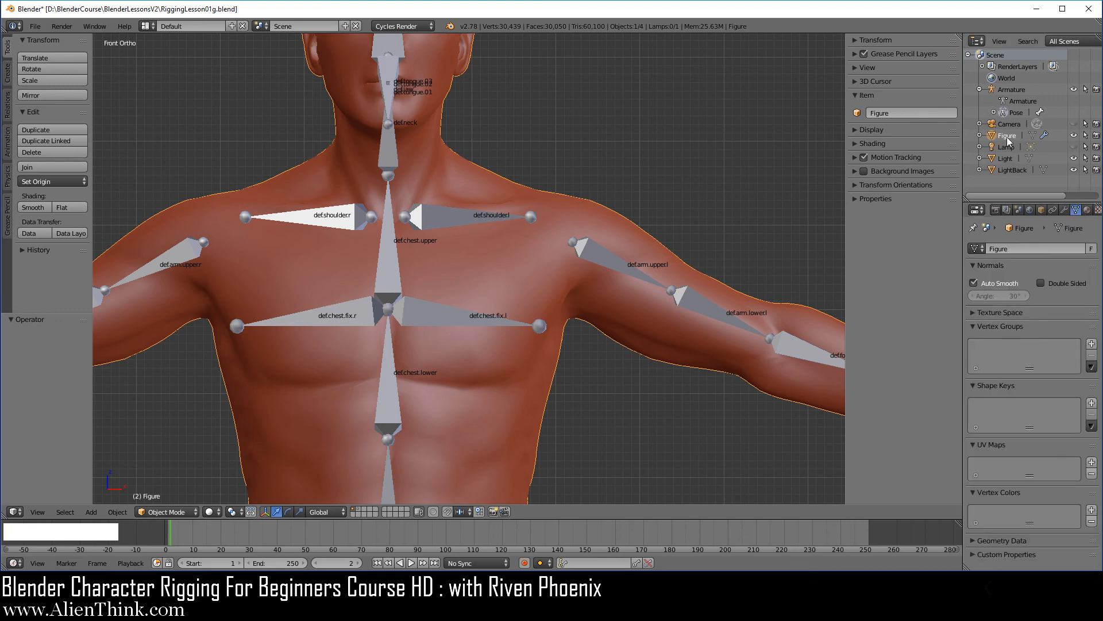
{"action": "left_click", "coordinate": [1065, 210]}
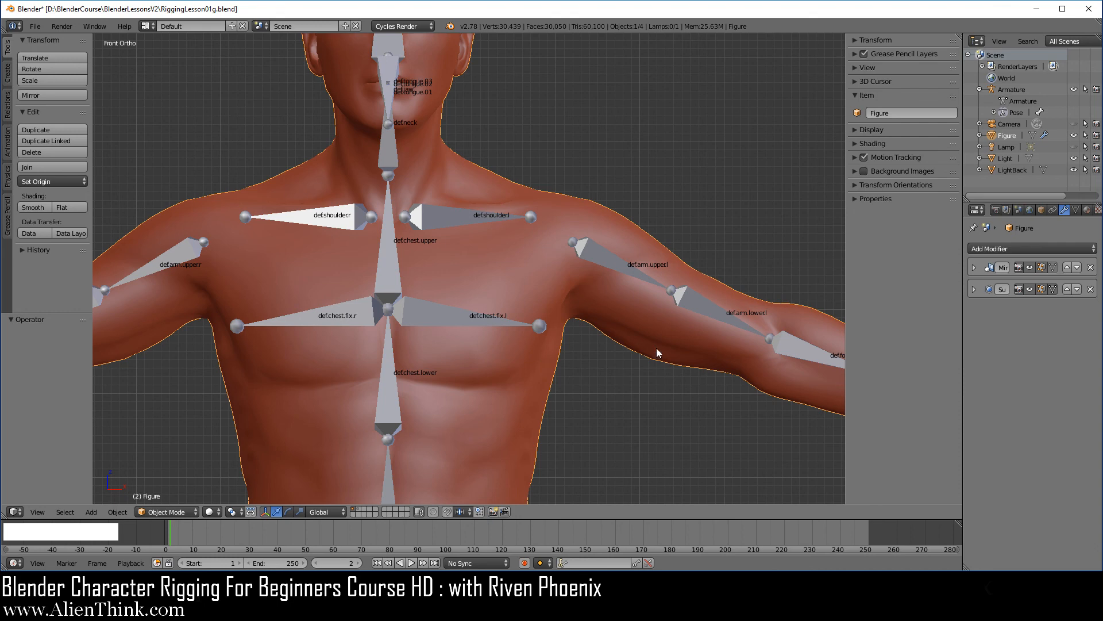